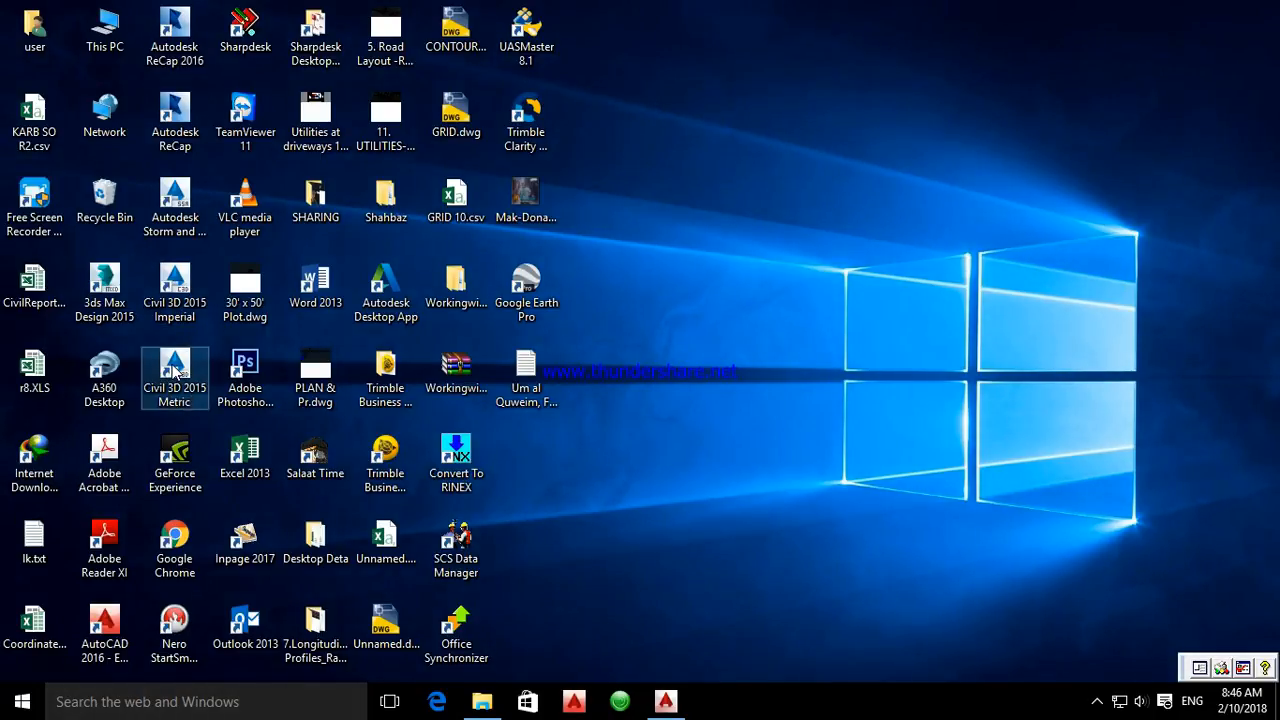
Launch Civil 3D 2015 Metric from the desktop and start a new drawing
{"action": "right_click", "coordinate": [173, 365]}
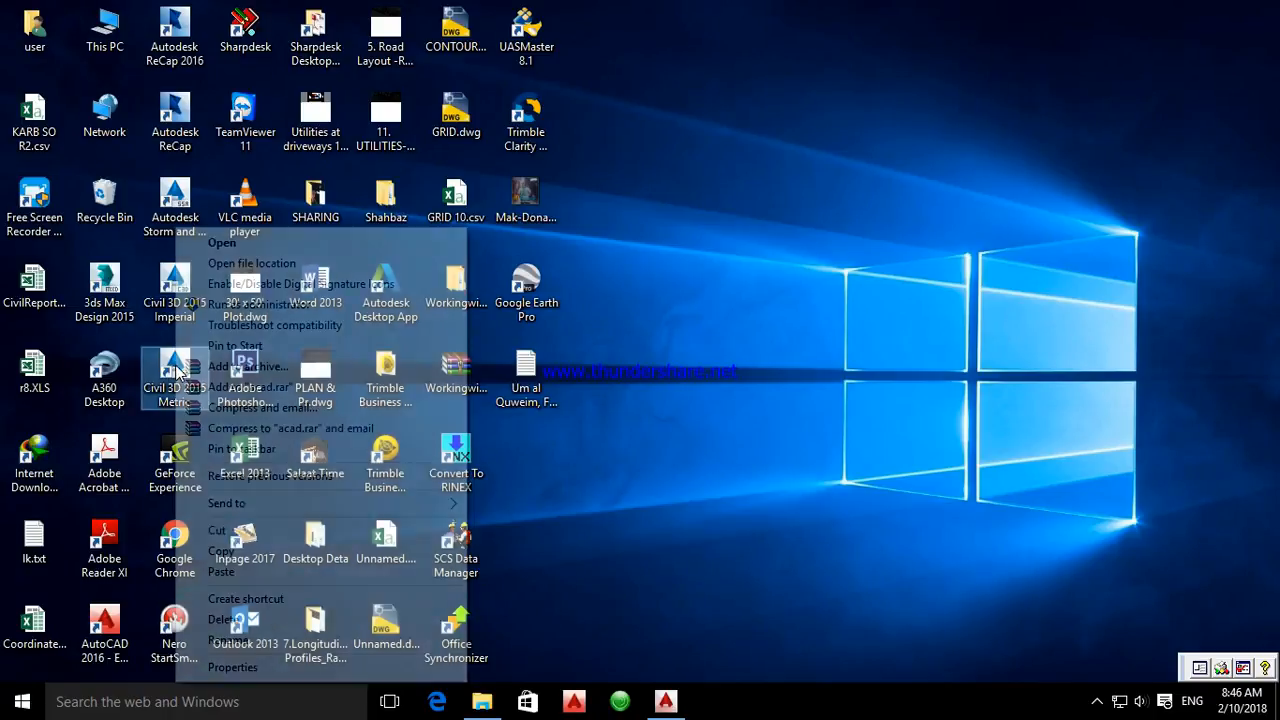
{"action": "left_click", "coordinate": [222, 244]}
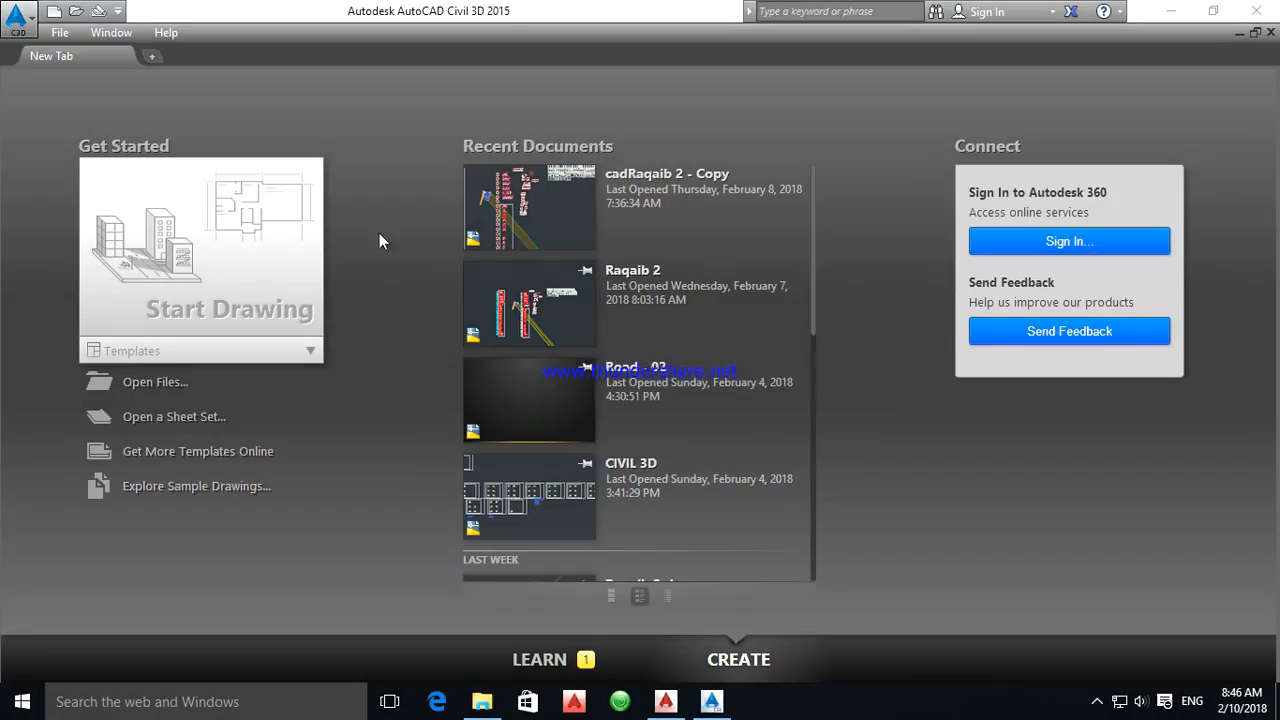
{"action": "left_click", "coordinate": [216, 275]}
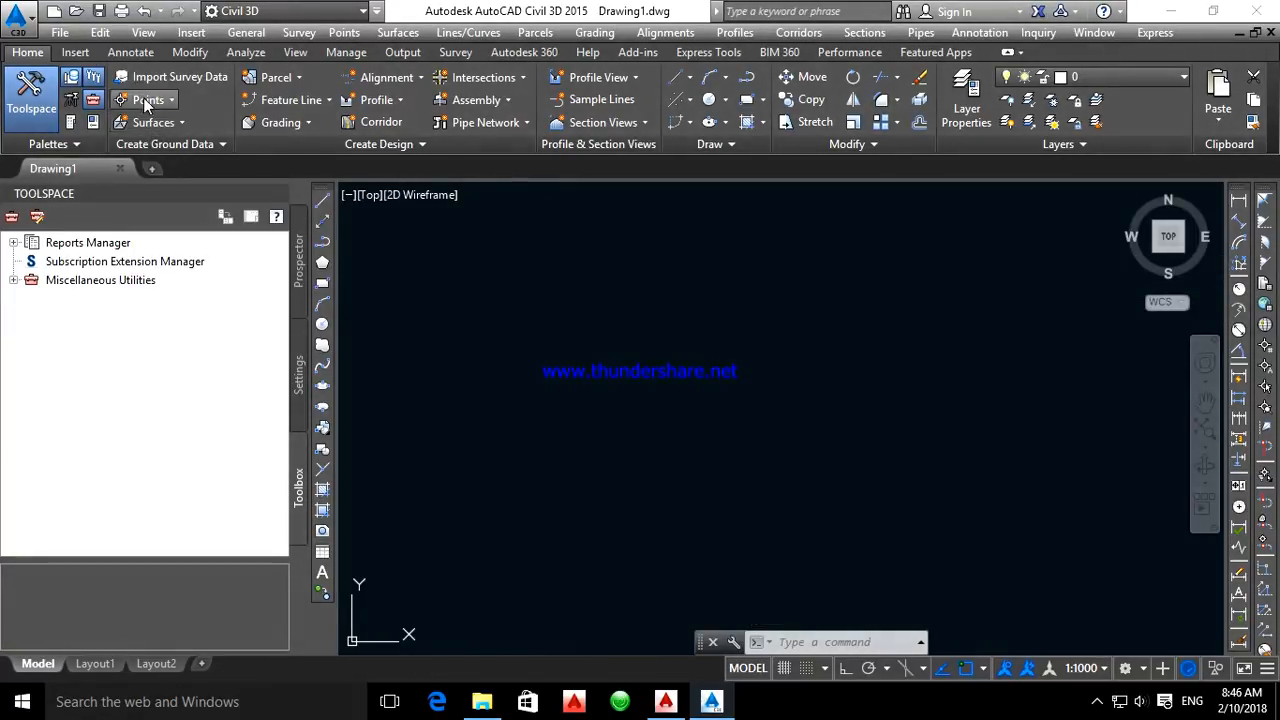
Open the drawing settings and set the zone category to UTM, WGS84 Datum
{"action": "left_click", "coordinate": [20, 18]}
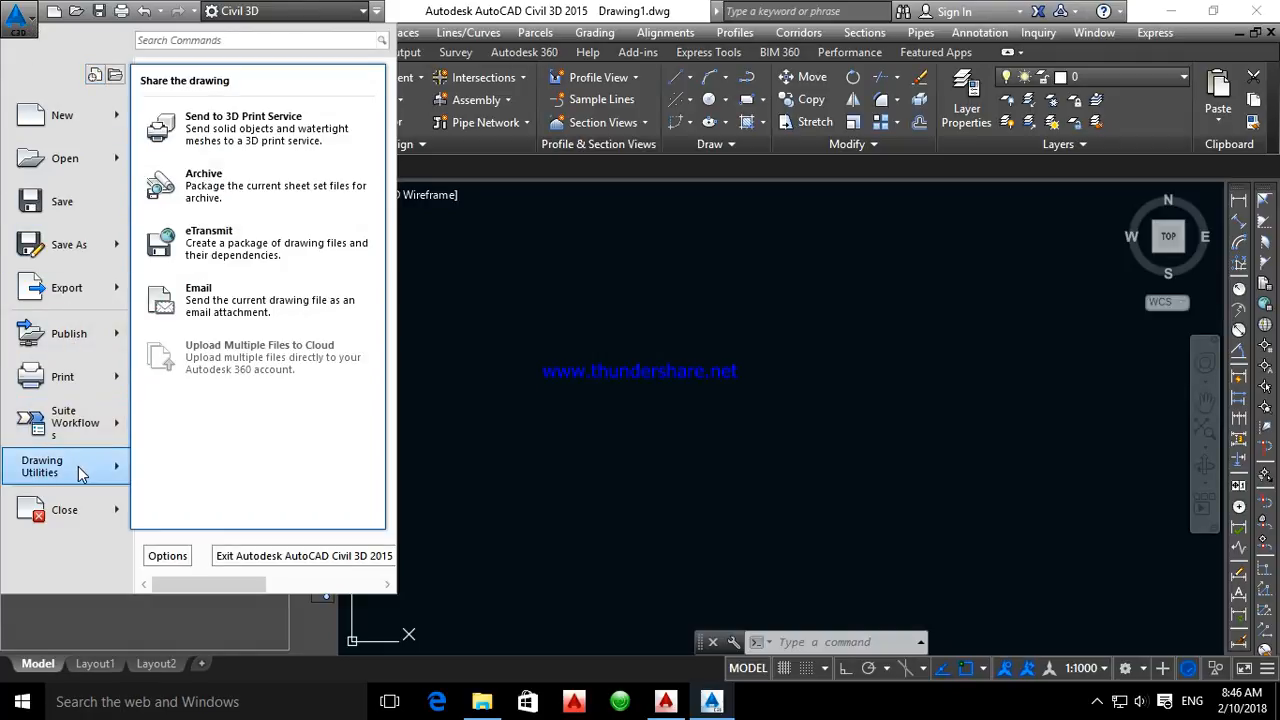
{"action": "mouse_move", "coordinate": [78, 466]}
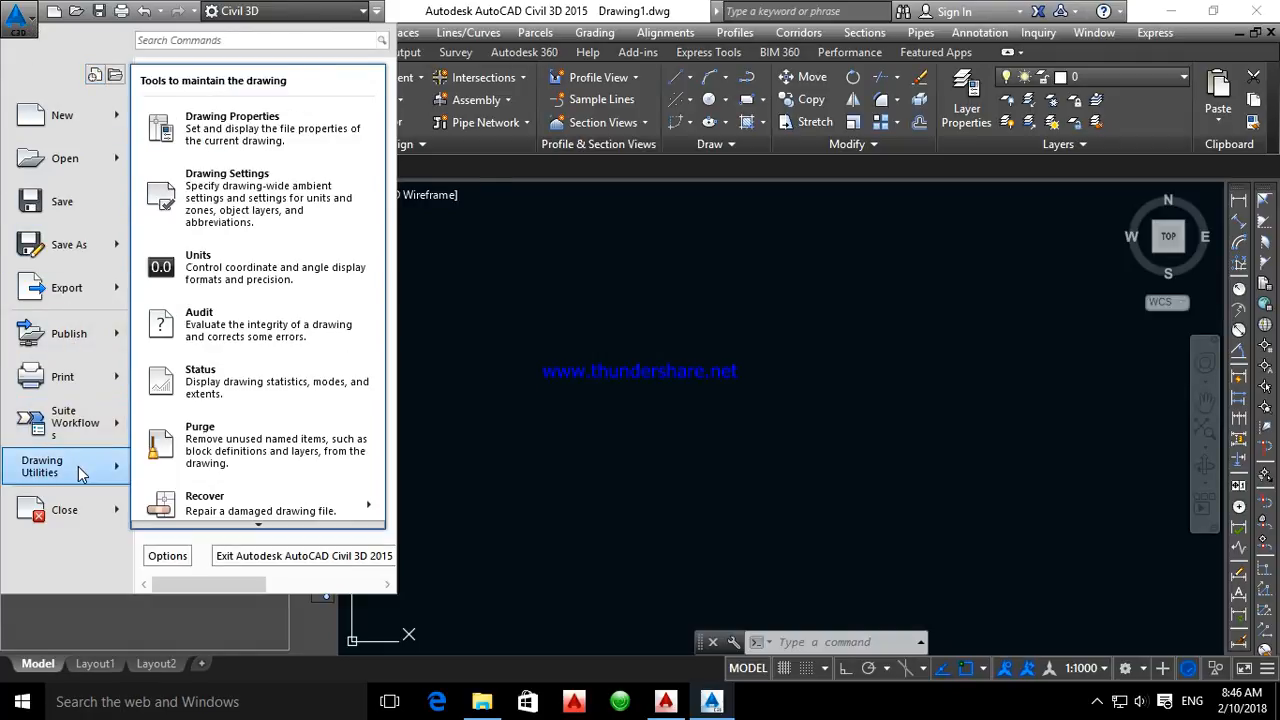
{"action": "left_click", "coordinate": [253, 198]}
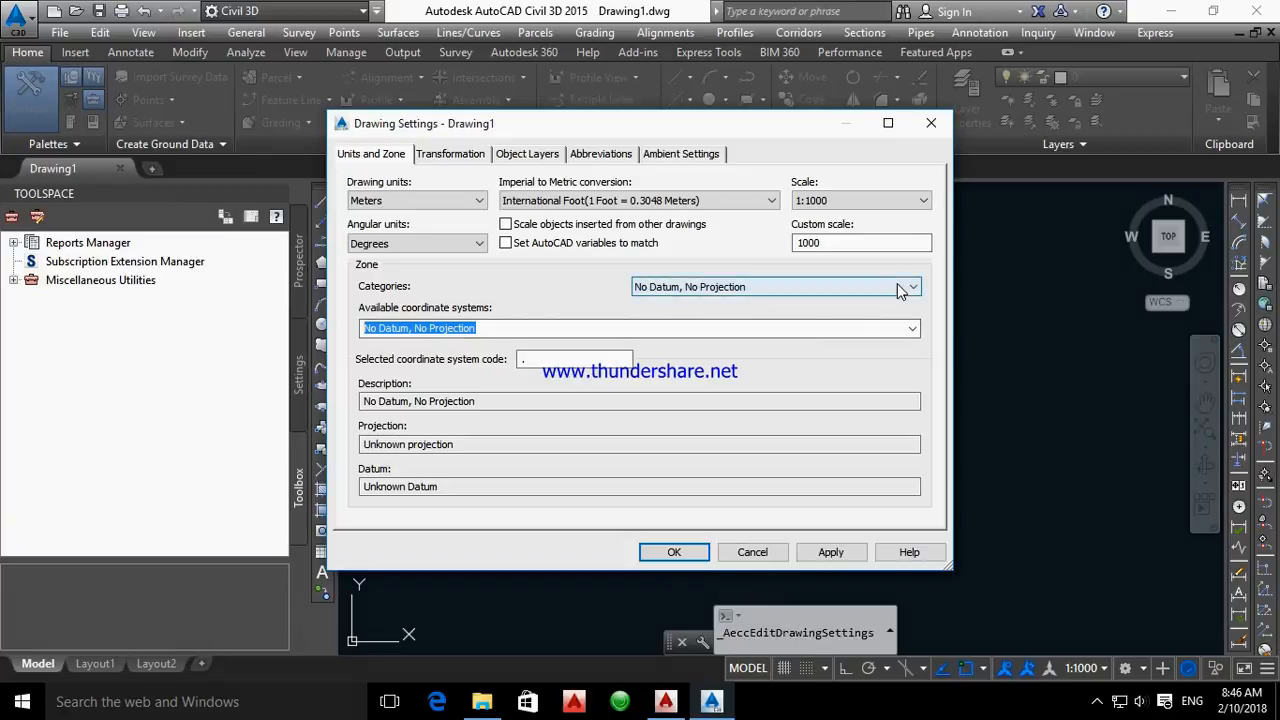
{"action": "left_click", "coordinate": [897, 285]}
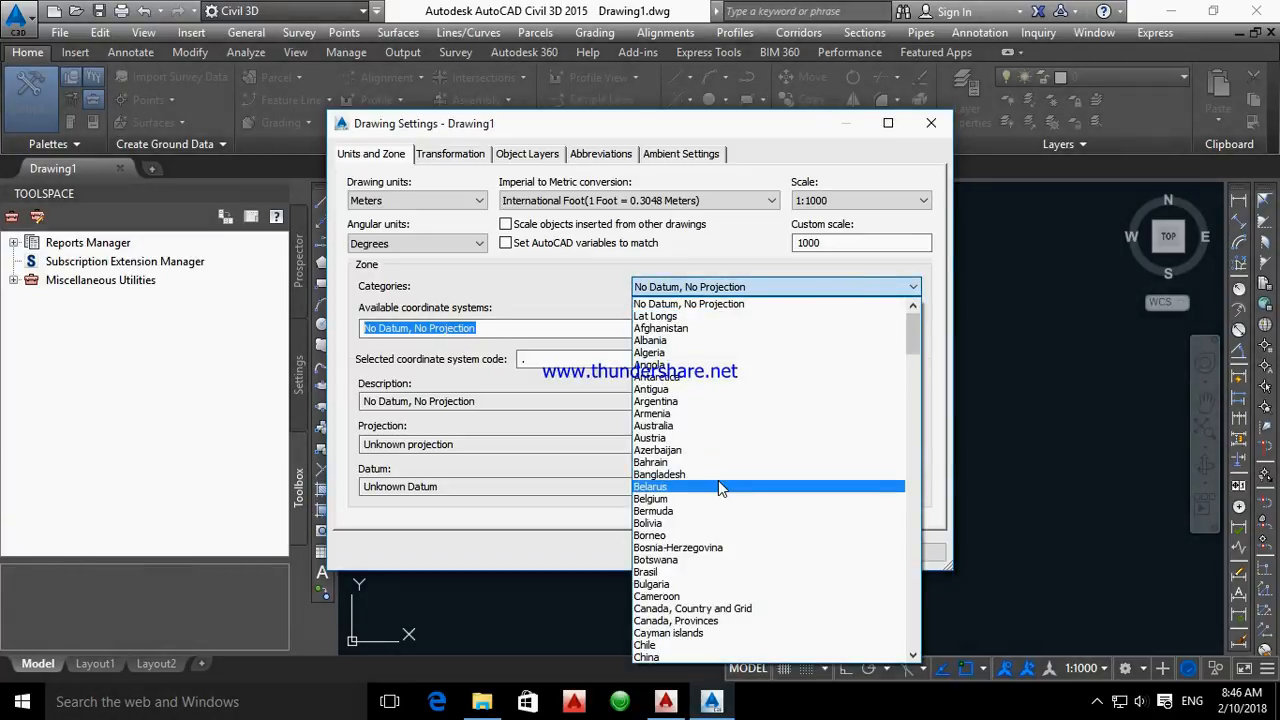
{"action": "scroll", "coordinate": [718, 480], "scroll_direction": "down", "scroll_amount": 16}
{"action": "scroll", "coordinate": [718, 480], "scroll_direction": "down", "scroll_amount": 20}
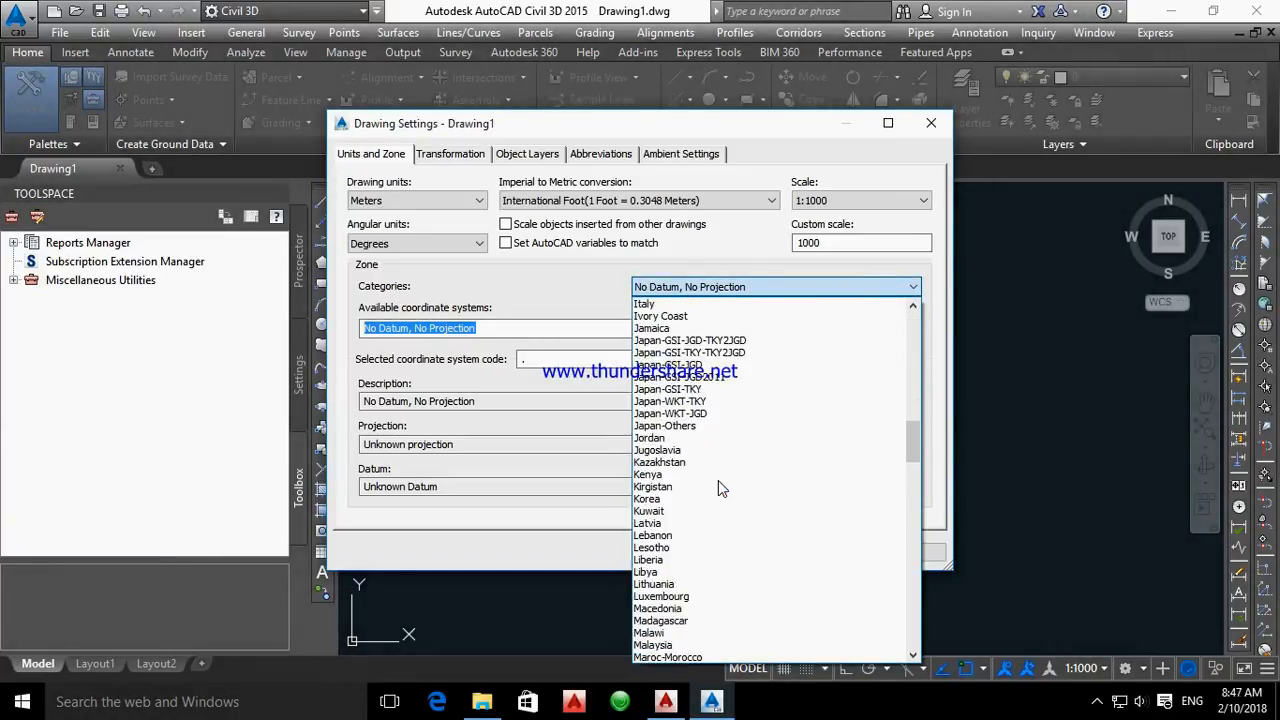
{"action": "scroll", "coordinate": [718, 480], "scroll_direction": "down", "scroll_amount": 13}
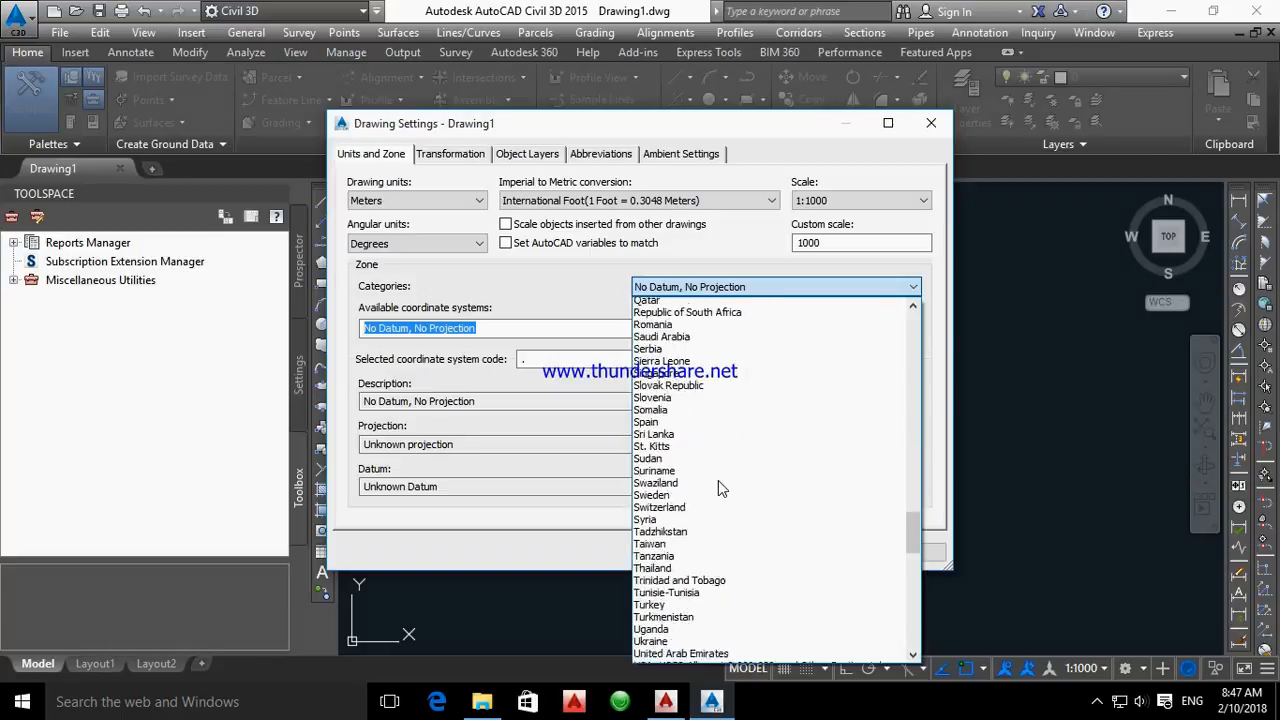
{"action": "scroll", "coordinate": [718, 482], "scroll_direction": "down", "scroll_amount": 15}
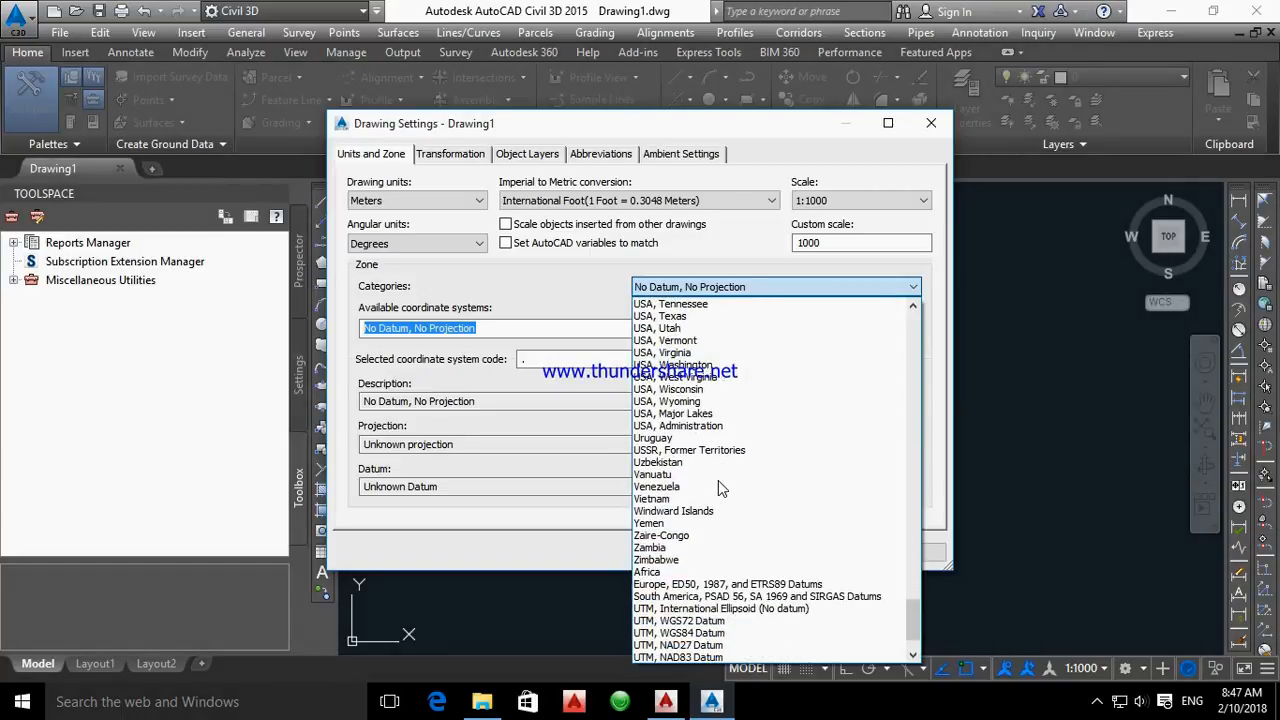
{"action": "scroll", "coordinate": [718, 482], "scroll_direction": "down", "scroll_amount": 2}
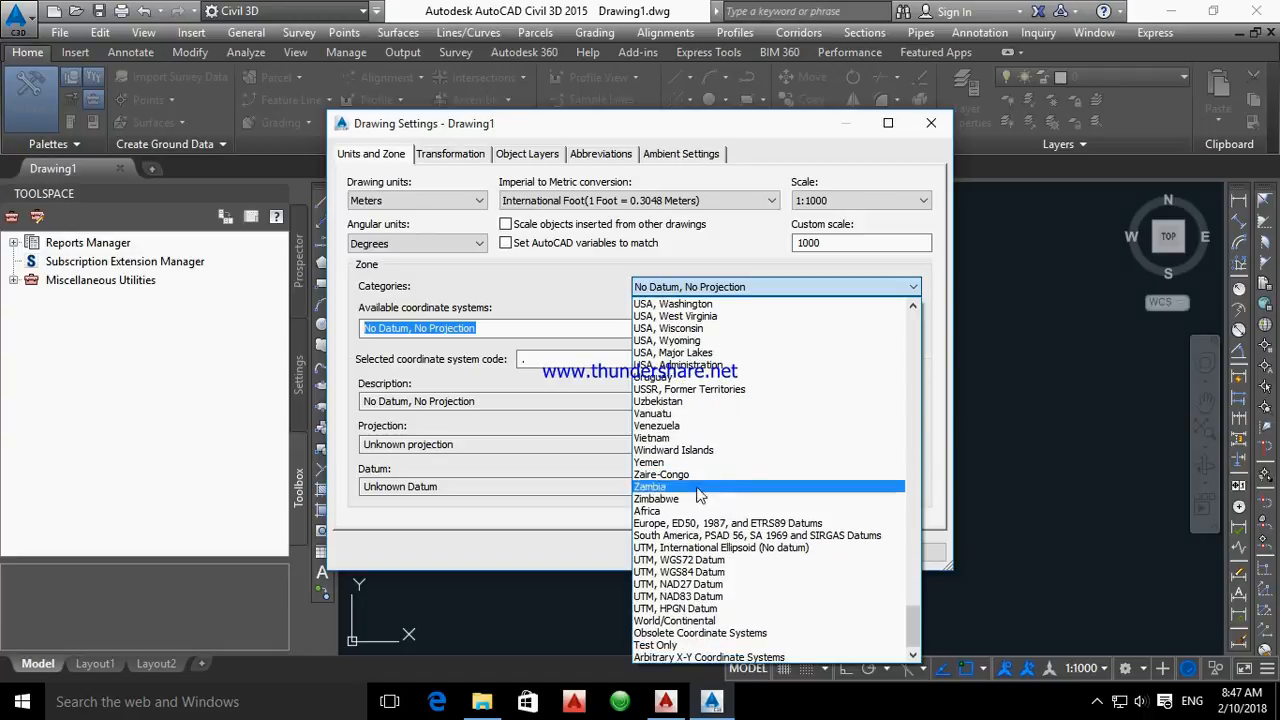
{"action": "left_click", "coordinate": [726, 572]}
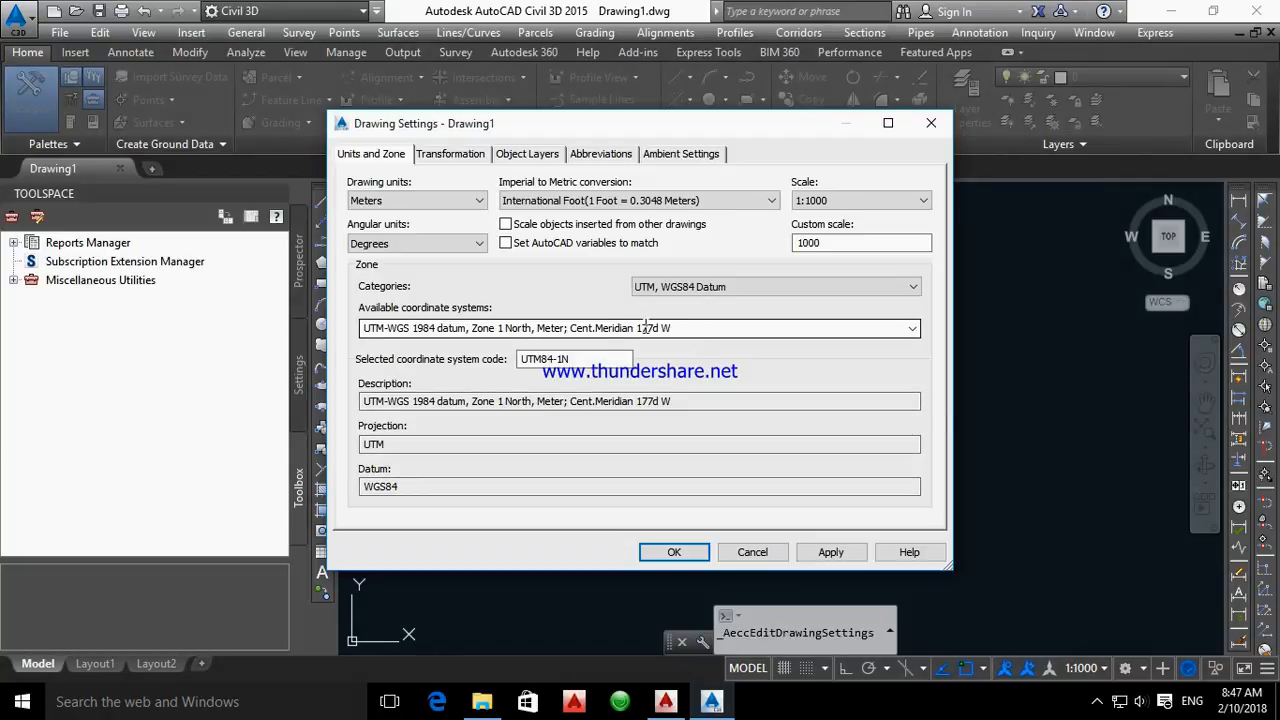
Assign the coordinate system UTM-WGS 1984 datum, Zone 40 North, Meter; Cent. Meridian 57d E and accept the drawing settings
{"action": "left_click", "coordinate": [832, 327]}
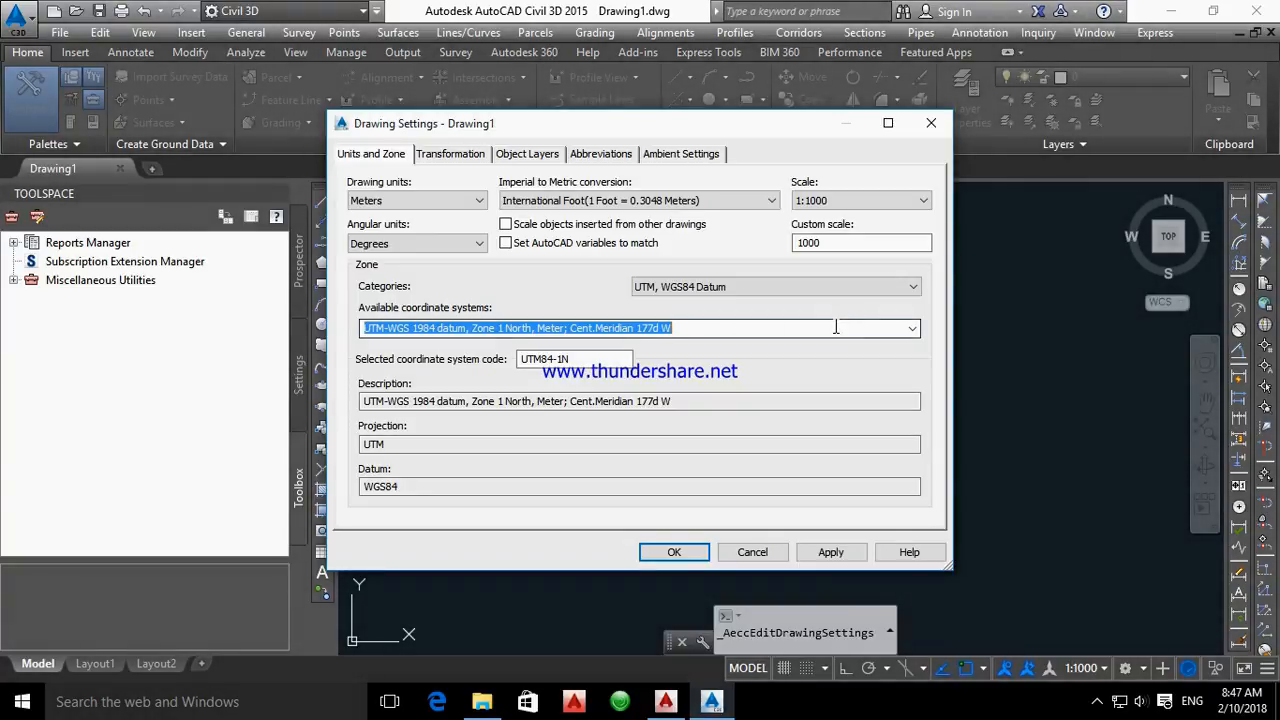
{"action": "left_click", "coordinate": [912, 330]}
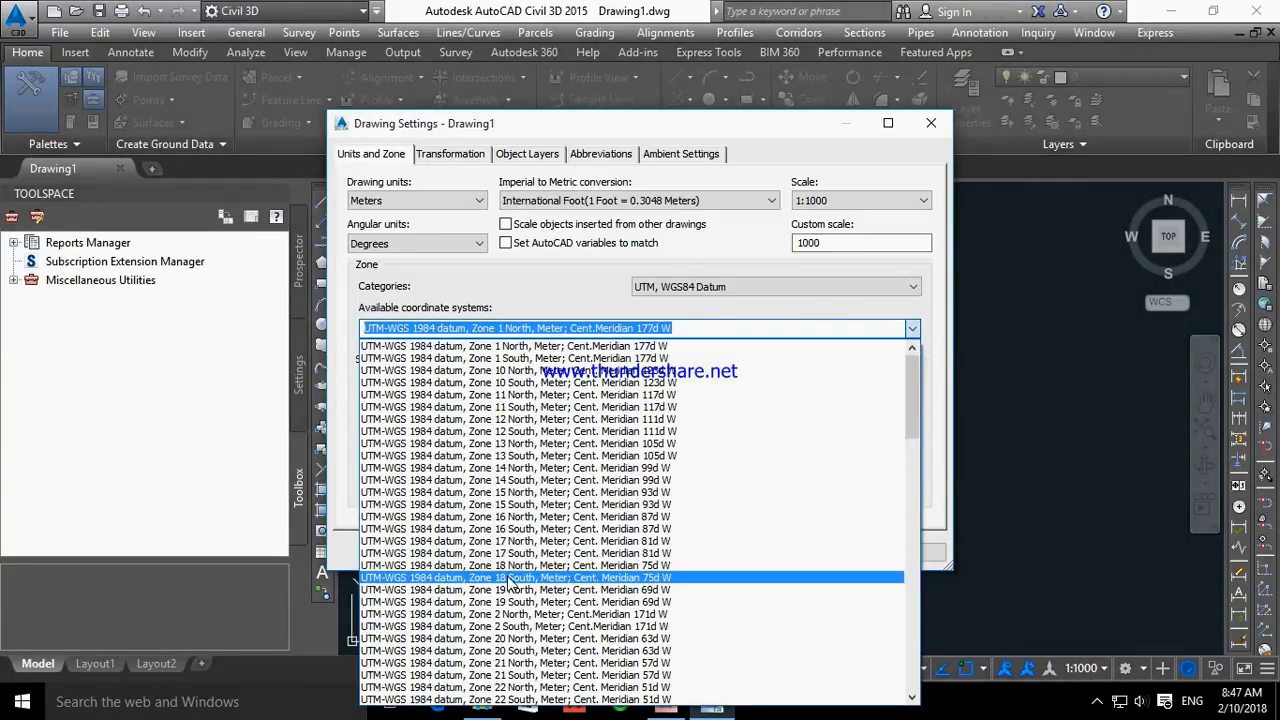
{"action": "scroll", "coordinate": [517, 563], "scroll_direction": "down", "scroll_amount": 6}
{"action": "scroll", "coordinate": [517, 563], "scroll_direction": "down", "scroll_amount": 10}
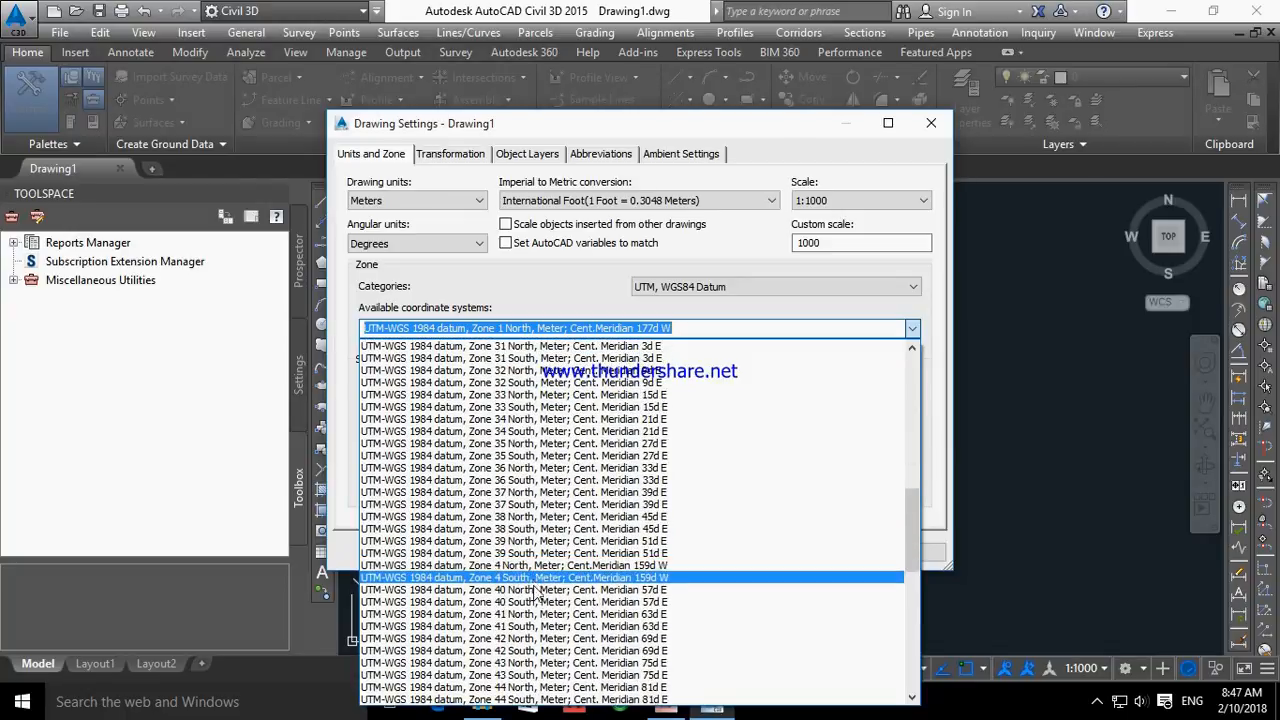
{"action": "left_click", "coordinate": [546, 592]}
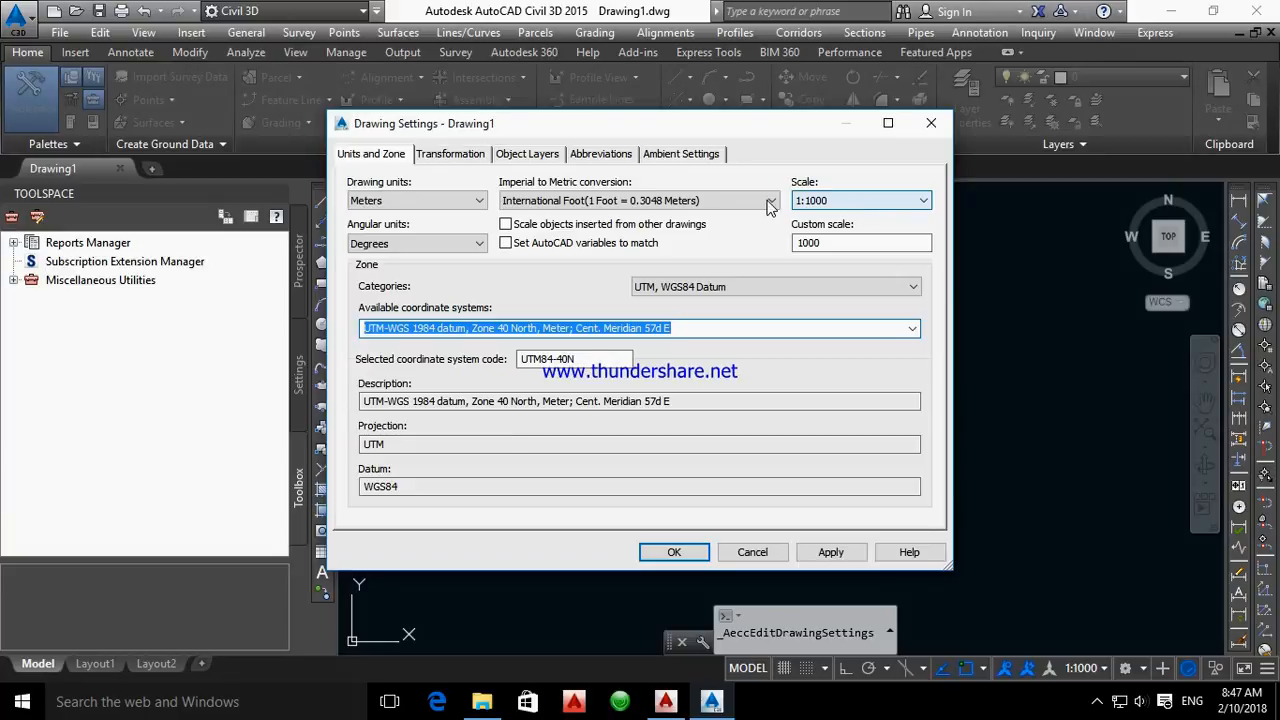
{"action": "left_click", "coordinate": [674, 553]}
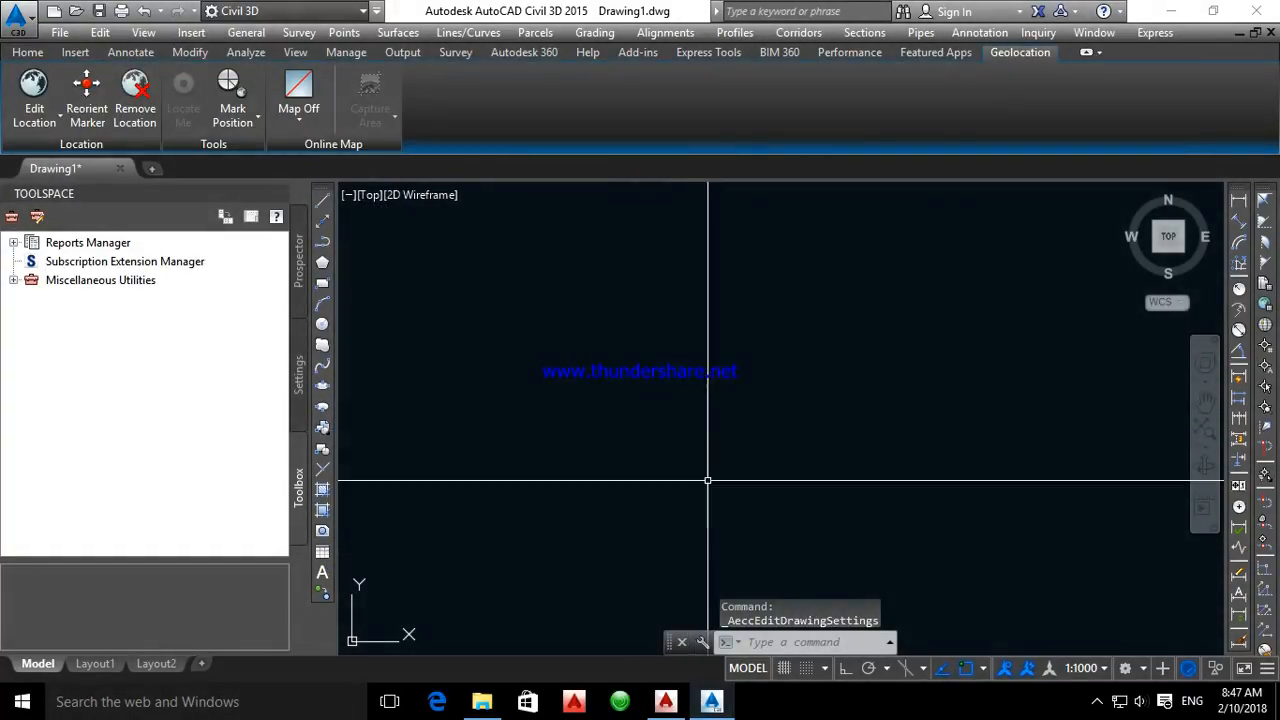
{"action": "left_click", "coordinate": [288, 123]}
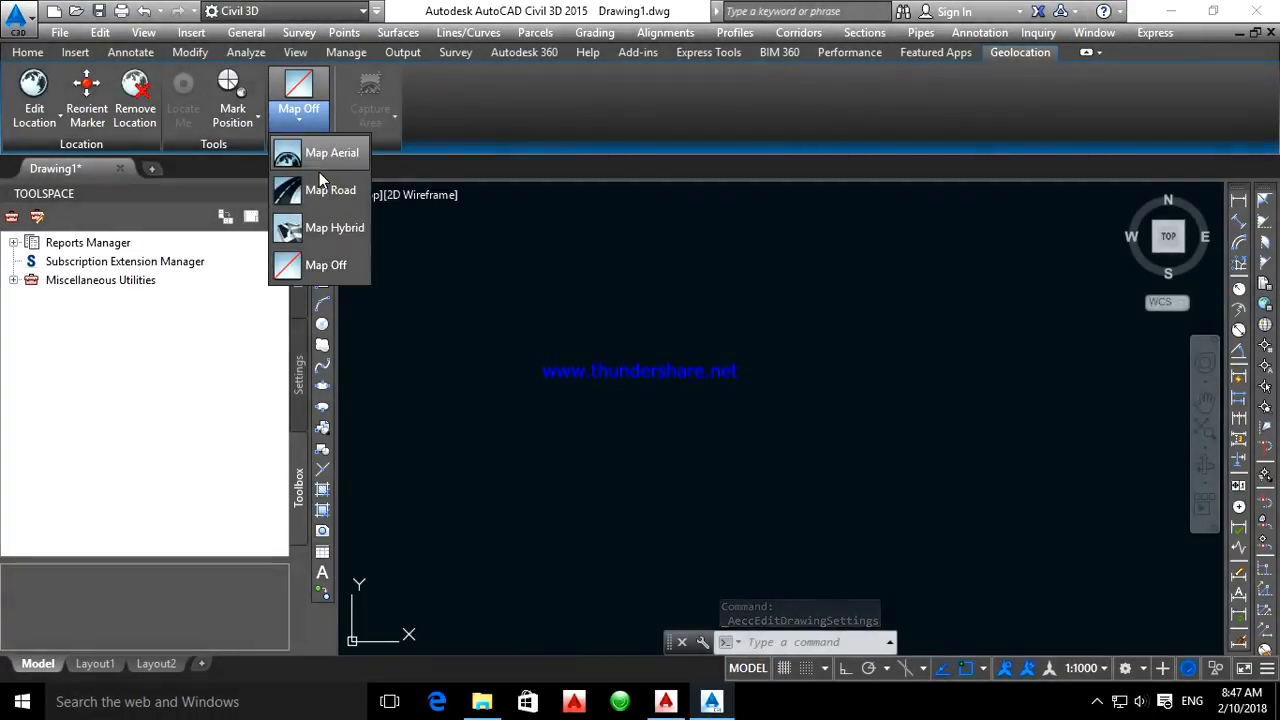
{"action": "left_click", "coordinate": [305, 123]}
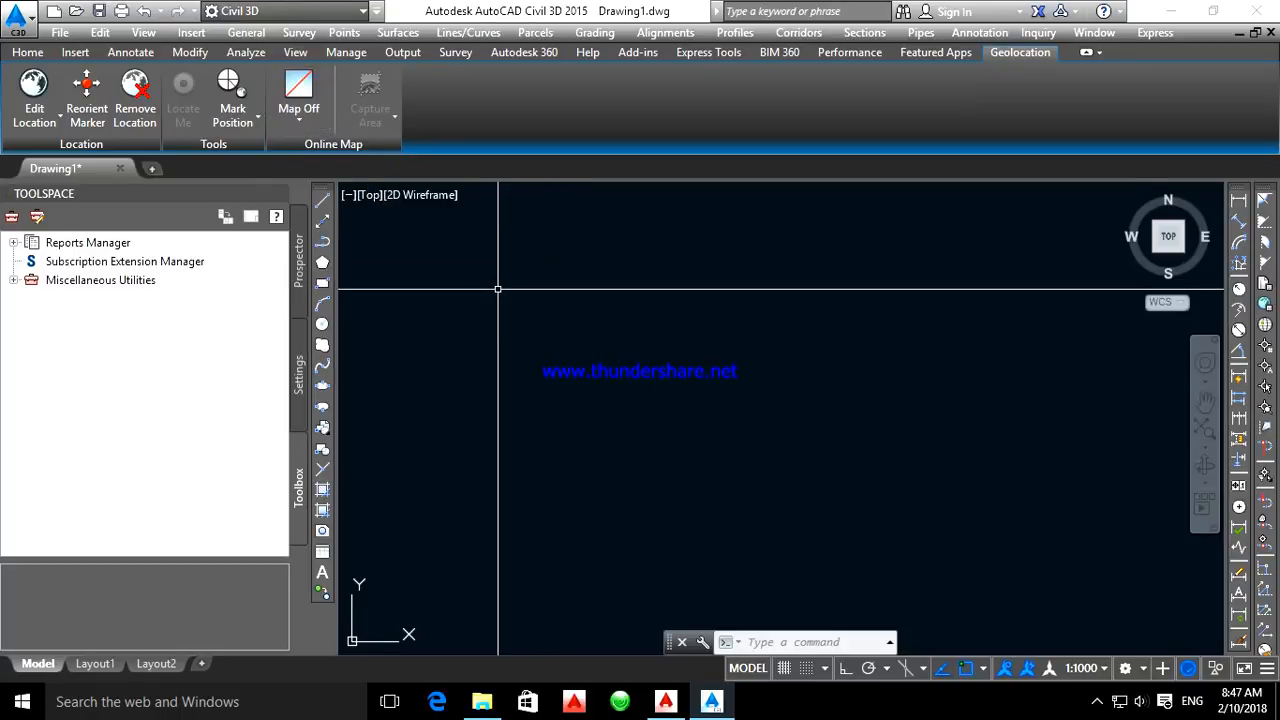
Open the point creation tools and start the Import Points command
{"action": "left_click", "coordinate": [28, 52]}
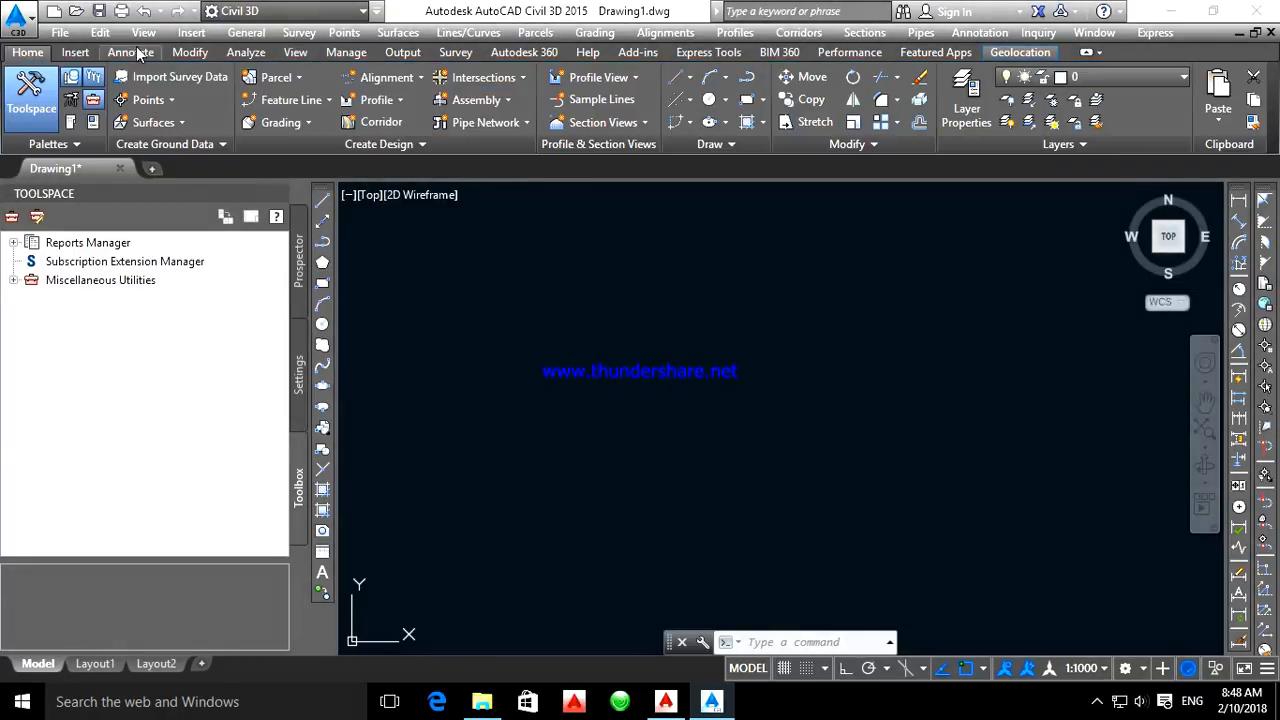
{"action": "left_click", "coordinate": [150, 100]}
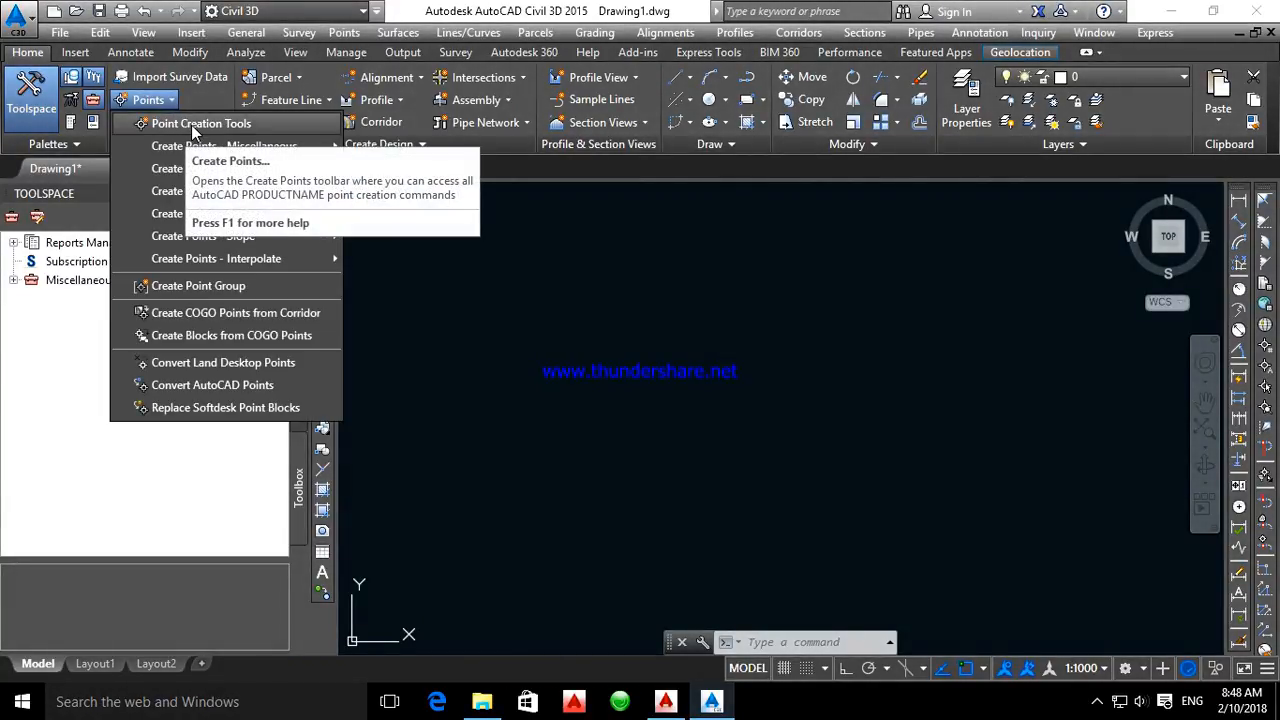
{"action": "left_click", "coordinate": [191, 125]}
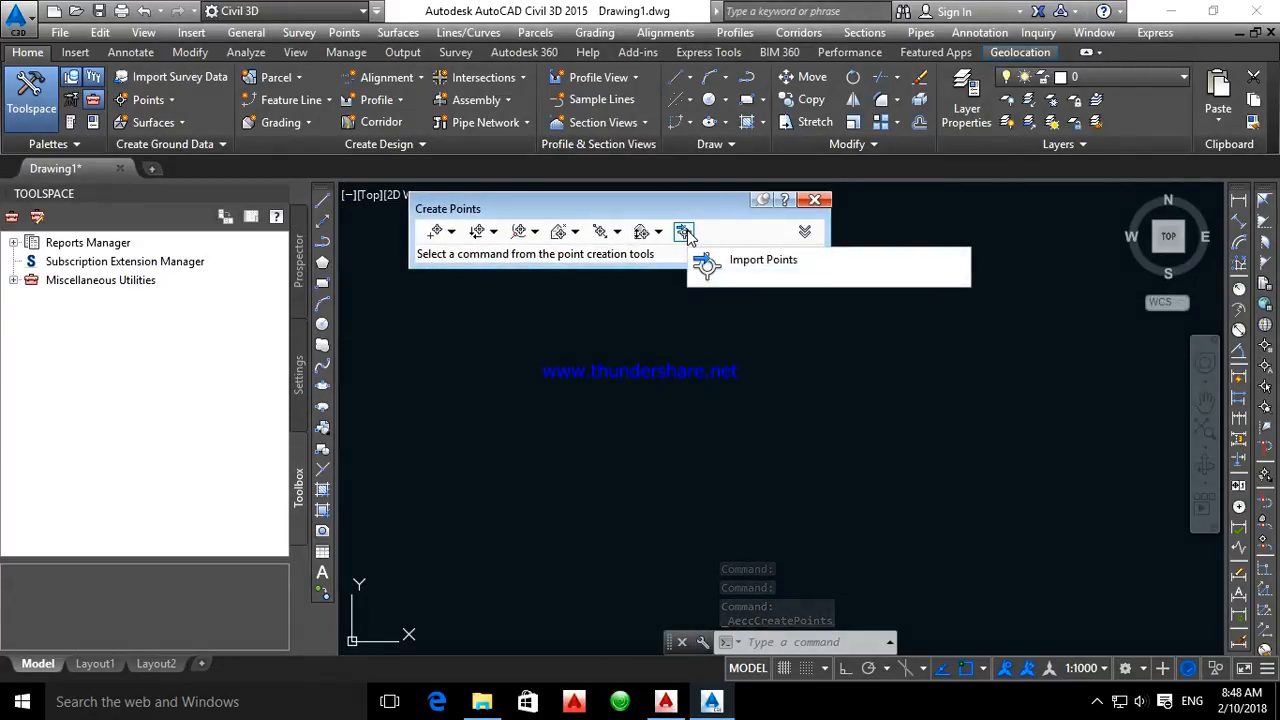
{"action": "left_click", "coordinate": [684, 232]}
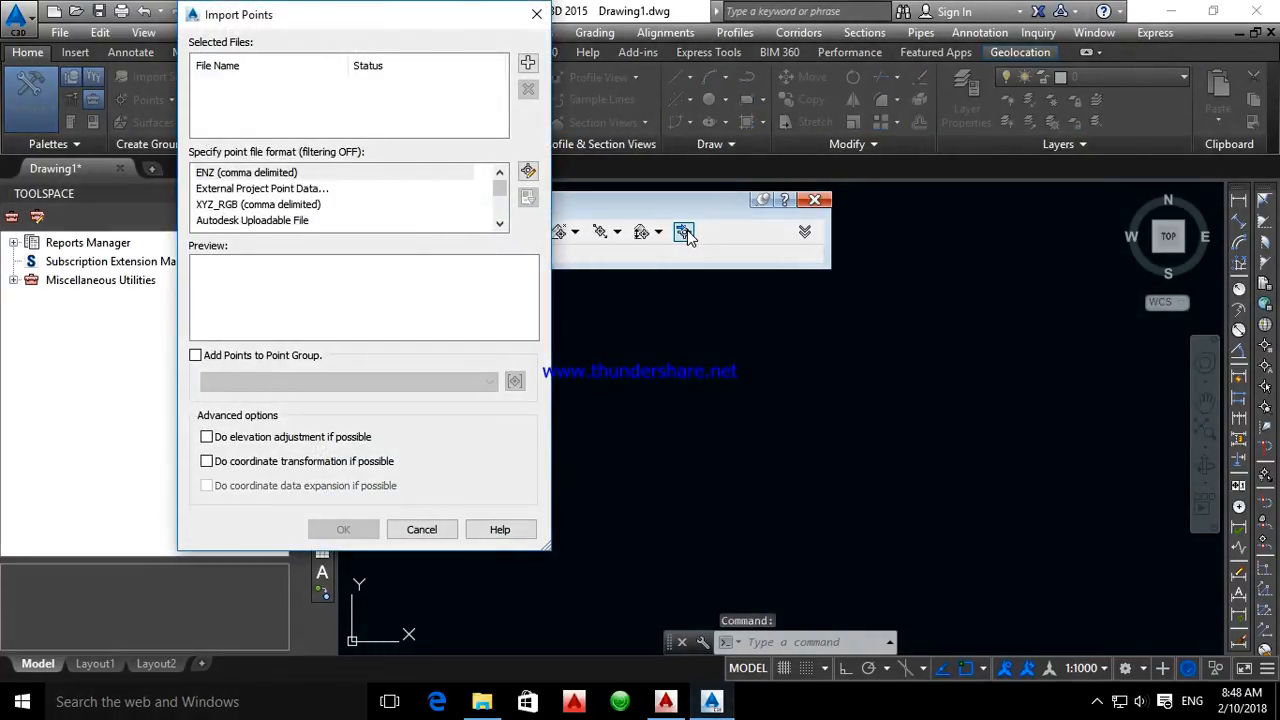
Add R1 NEW.csv from the frm folder on drive G: as the source file for the point import
{"action": "left_click", "coordinate": [528, 64]}
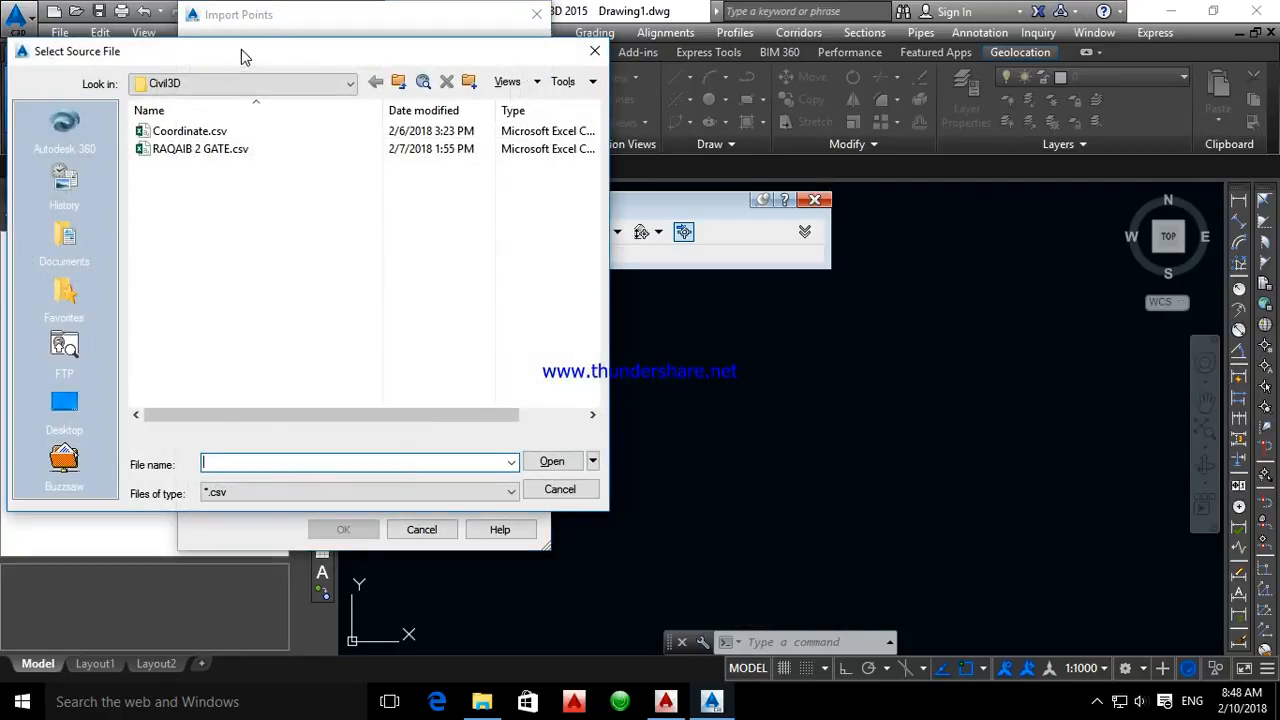
{"action": "left_click_drag", "start_coordinate": [257, 62], "coordinate": [469, 62]}
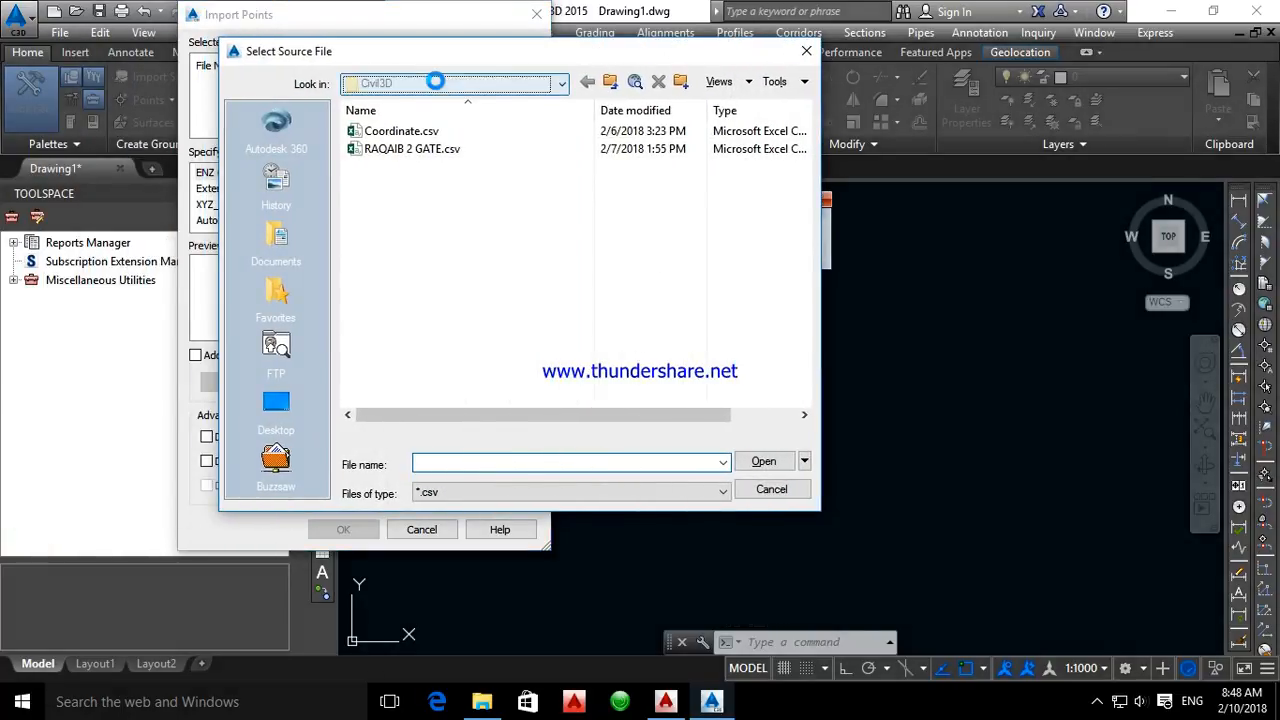
{"action": "left_click", "coordinate": [436, 83]}
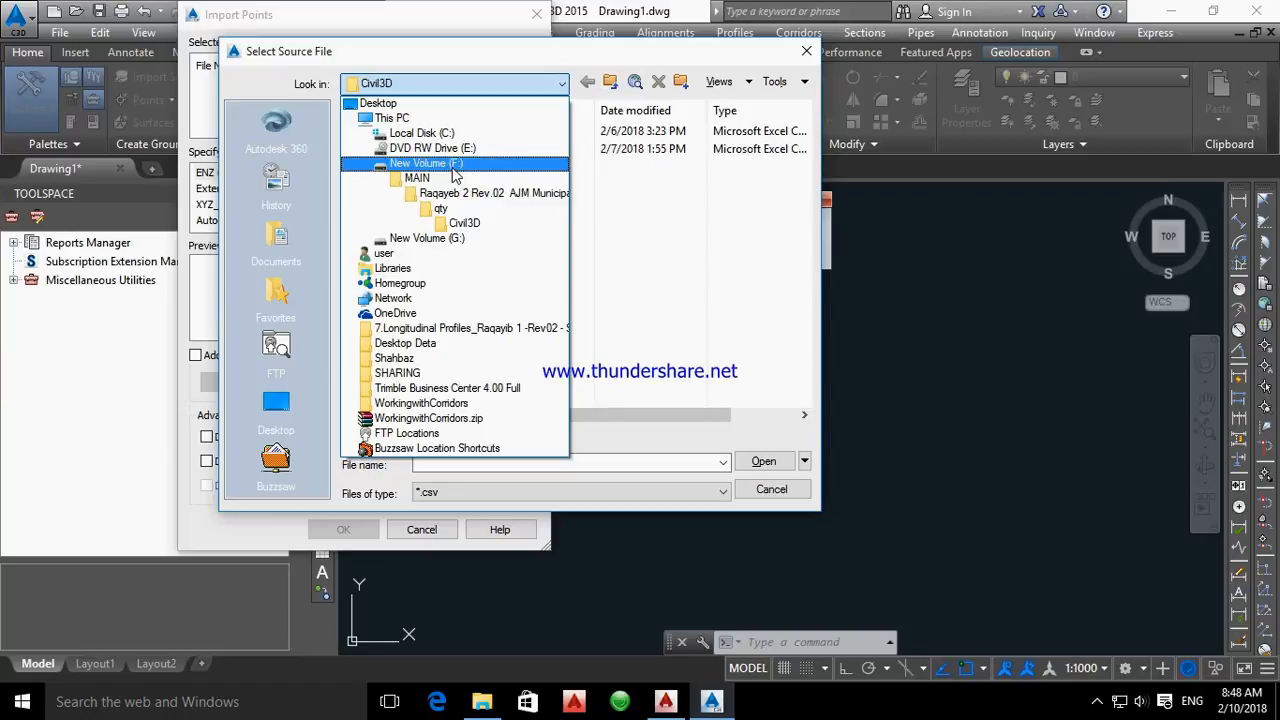
{"action": "left_click", "coordinate": [417, 102]}
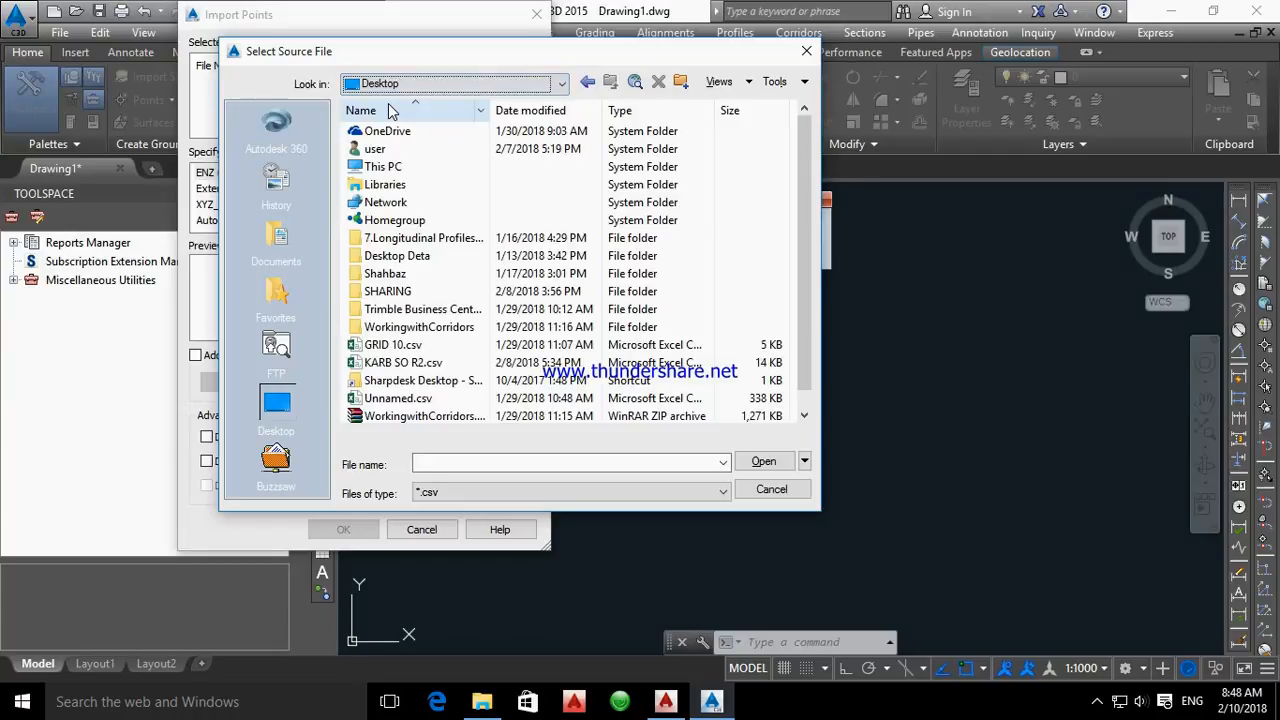
{"action": "left_click", "coordinate": [417, 90]}
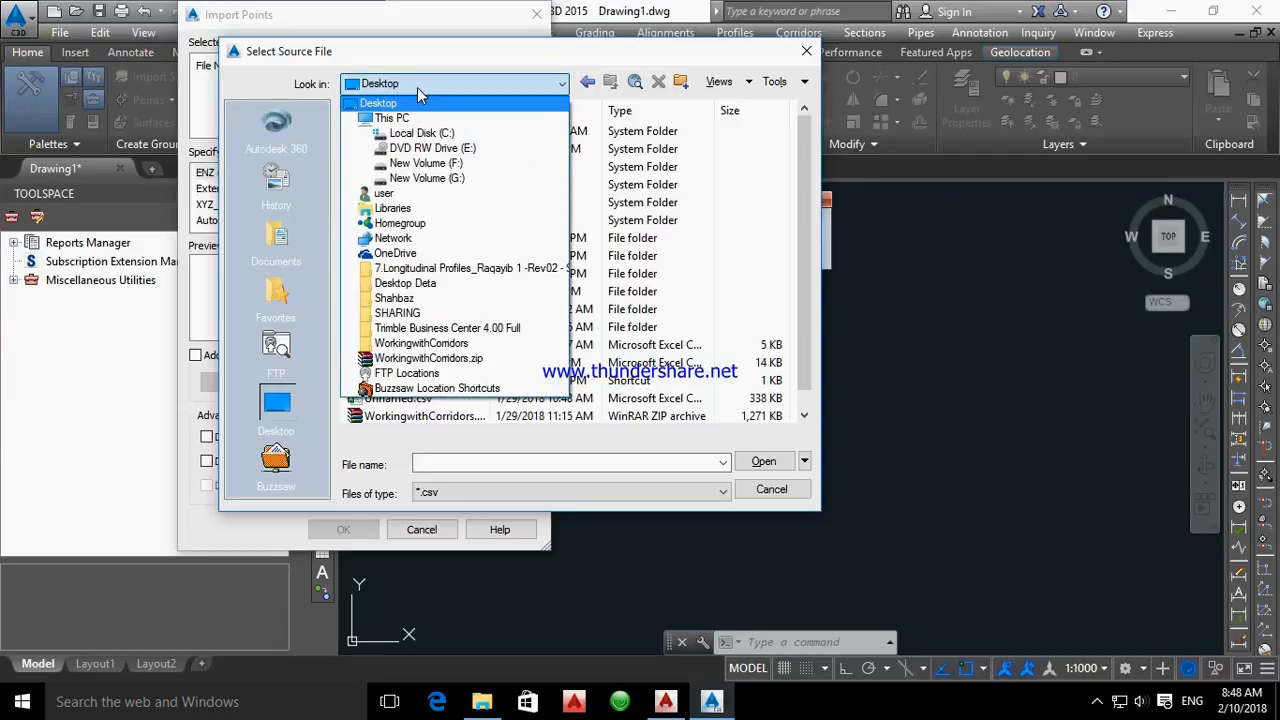
{"action": "left_click", "coordinate": [450, 184]}
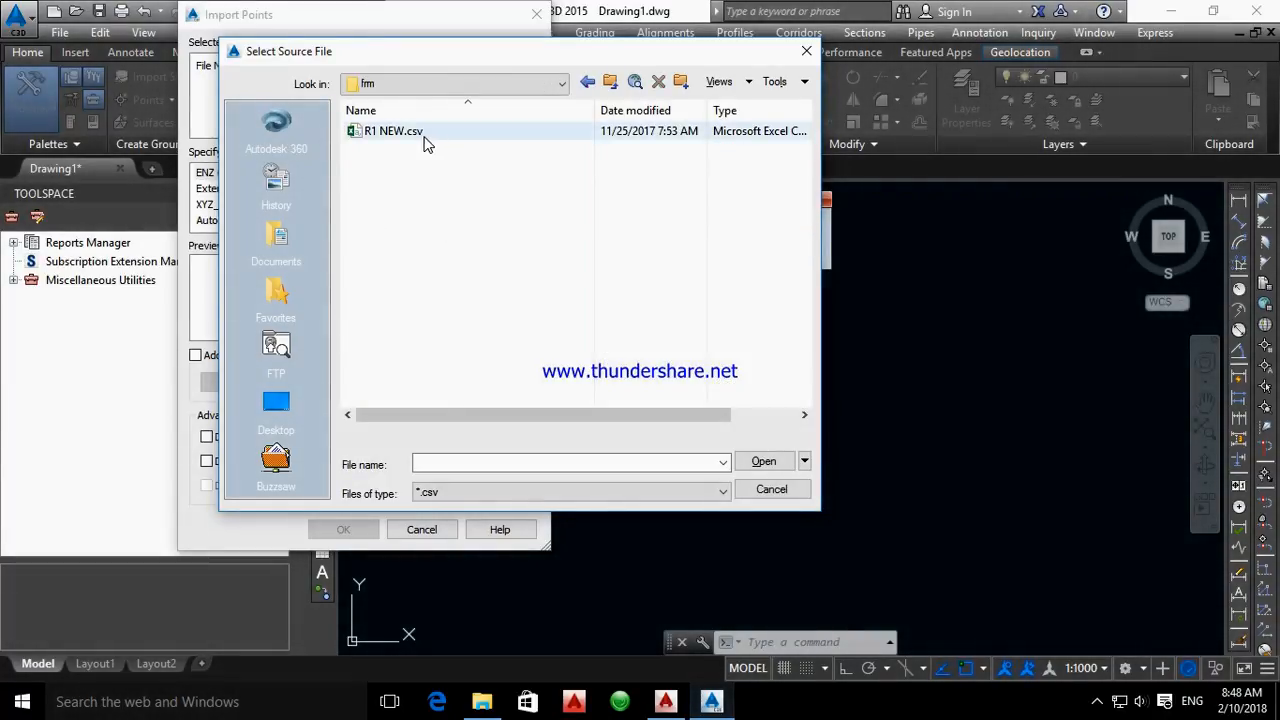
{"action": "left_click", "coordinate": [390, 137]}
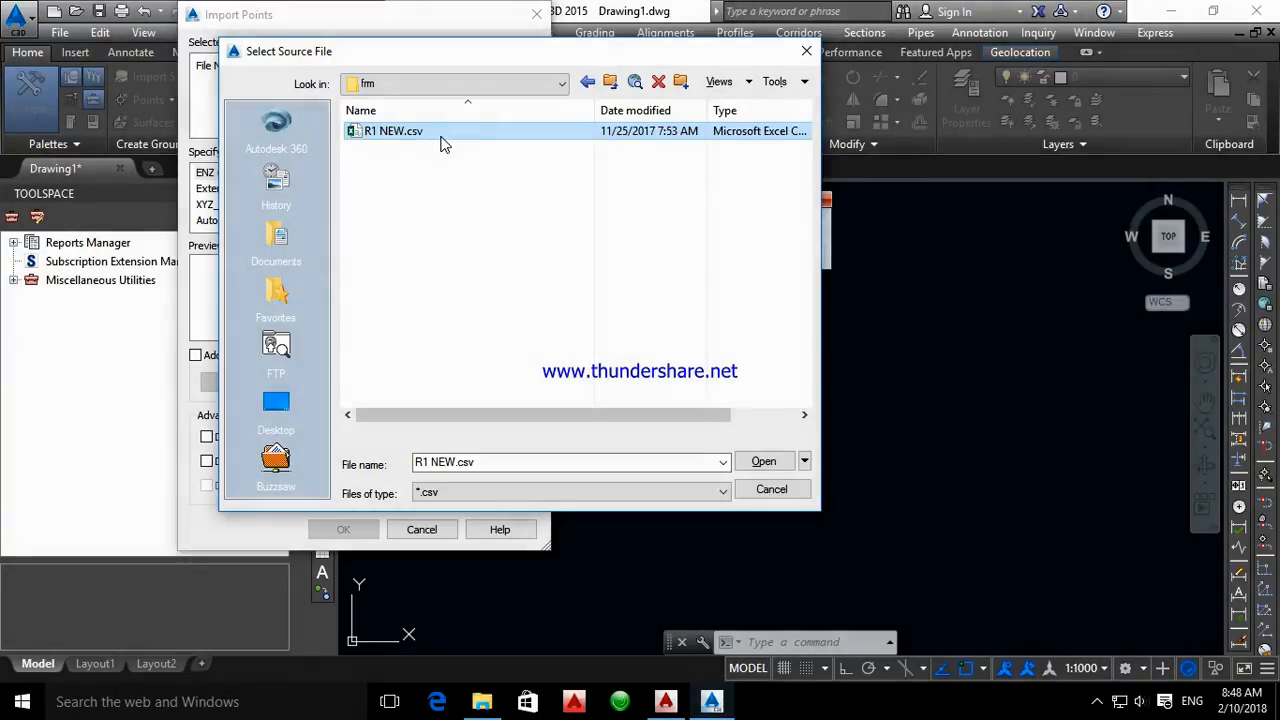
{"action": "left_click", "coordinate": [764, 463]}
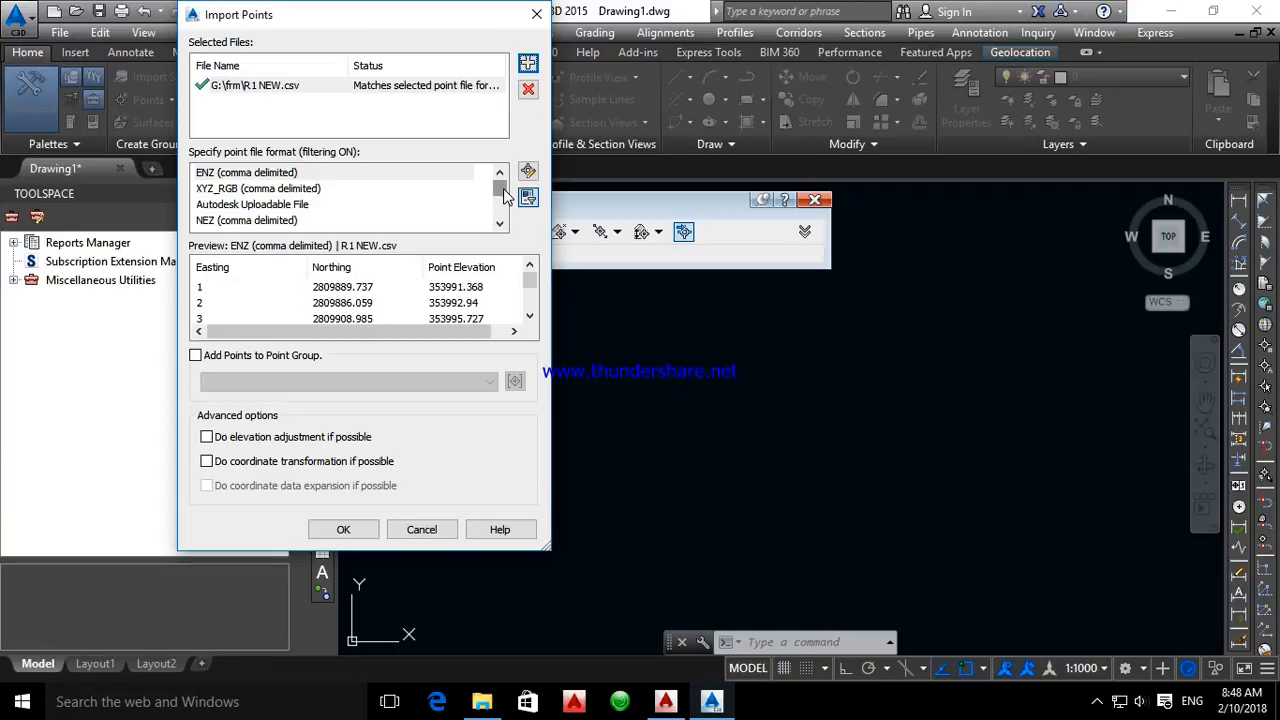
Set the point file format to PNEZD (comma delimited) and enable adding the imported points to a point group
{"action": "left_click_drag", "start_coordinate": [502, 188], "coordinate": [500, 215]}
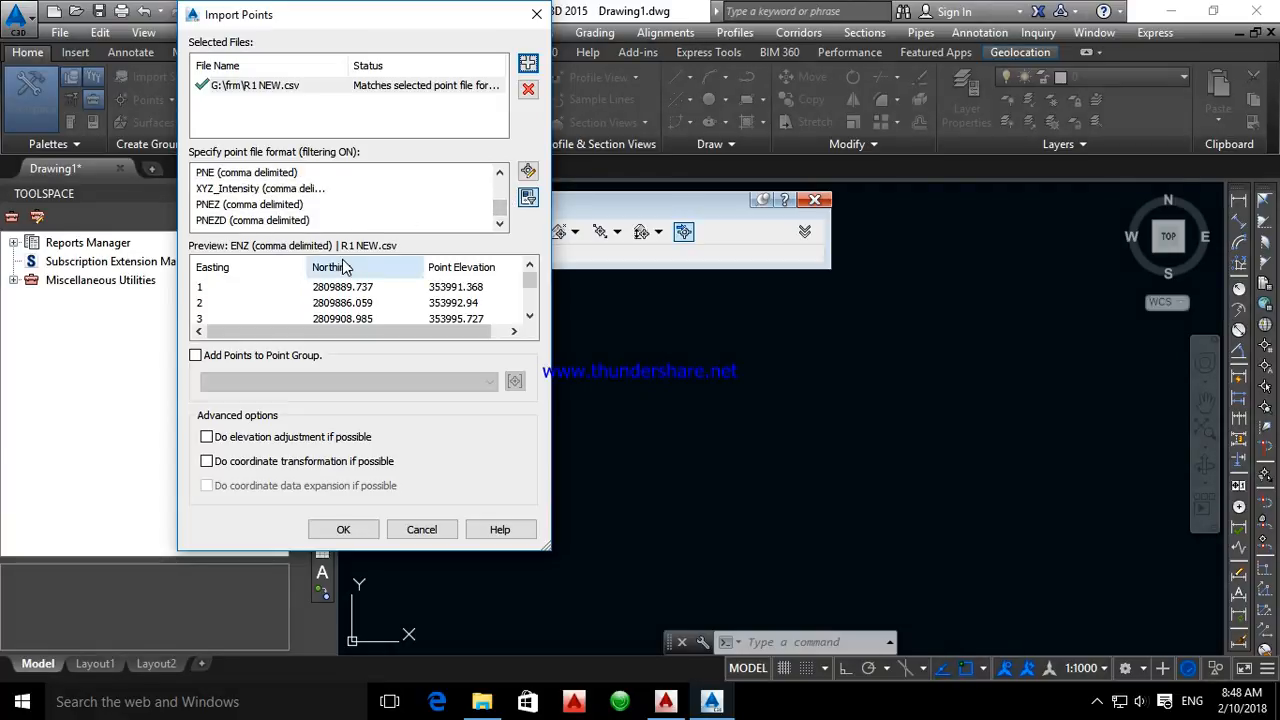
{"action": "left_click", "coordinate": [286, 205]}
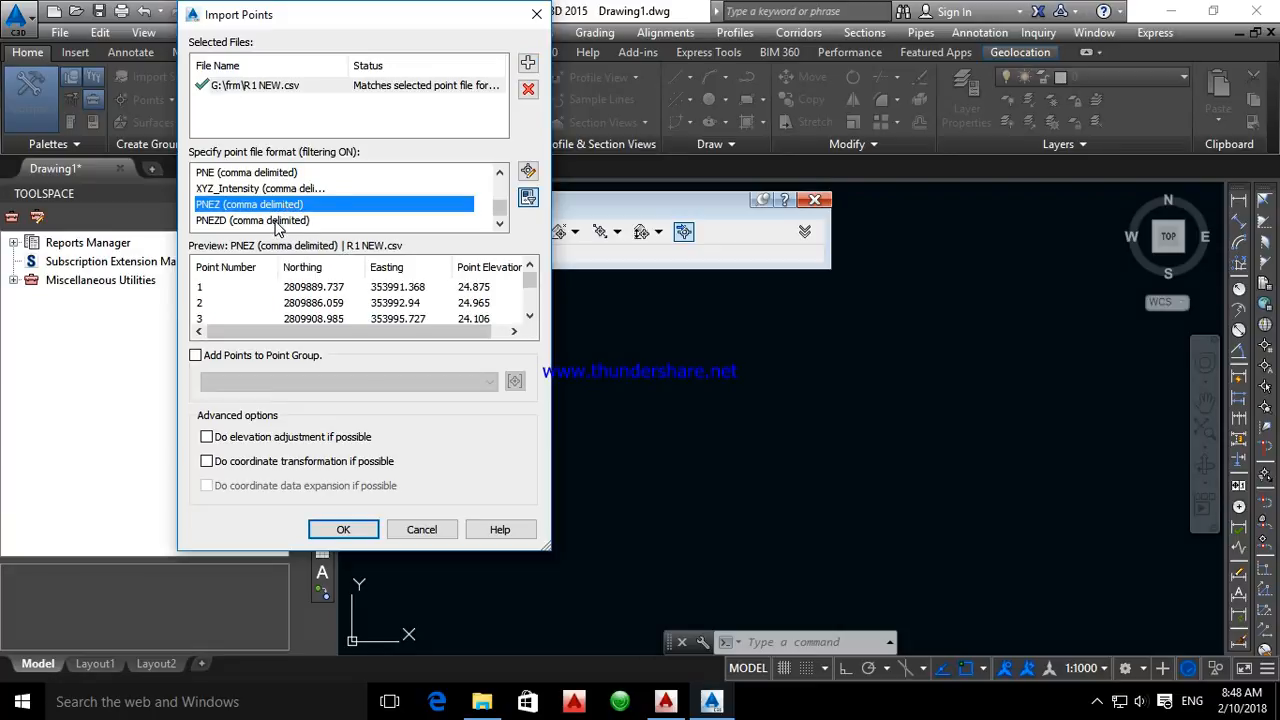
{"action": "left_click", "coordinate": [277, 221]}
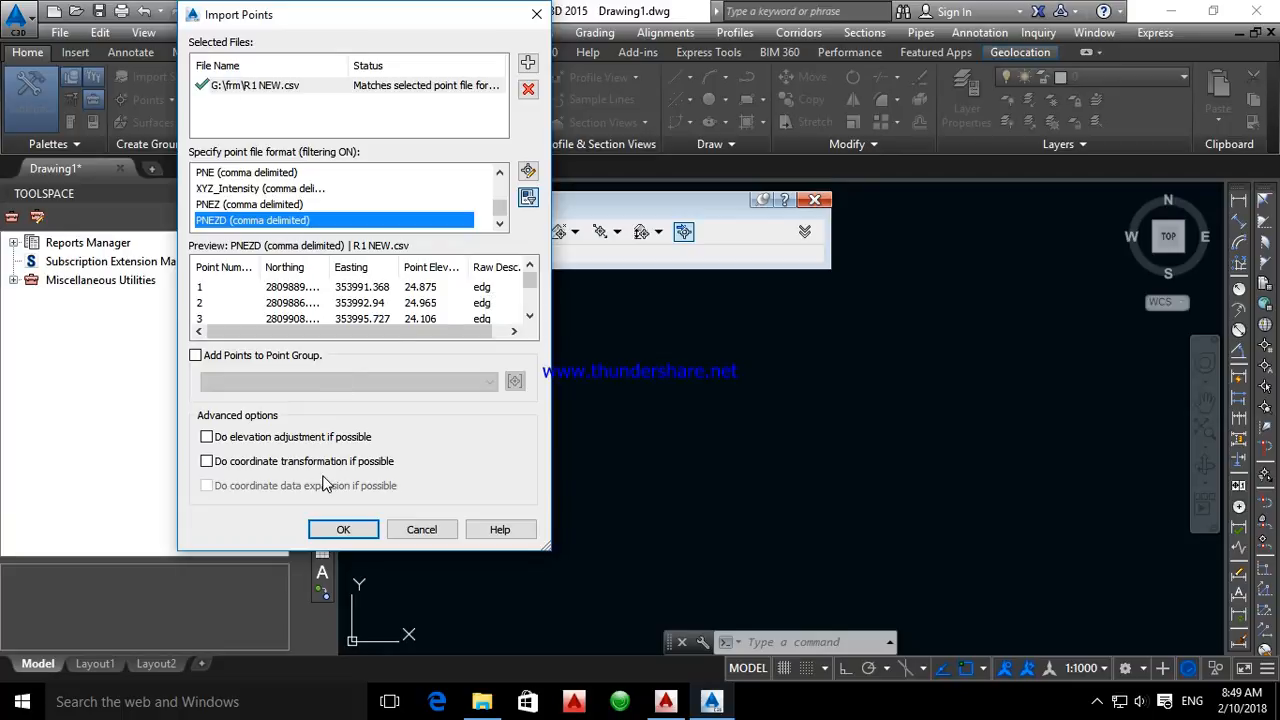
{"action": "left_click", "coordinate": [195, 356]}
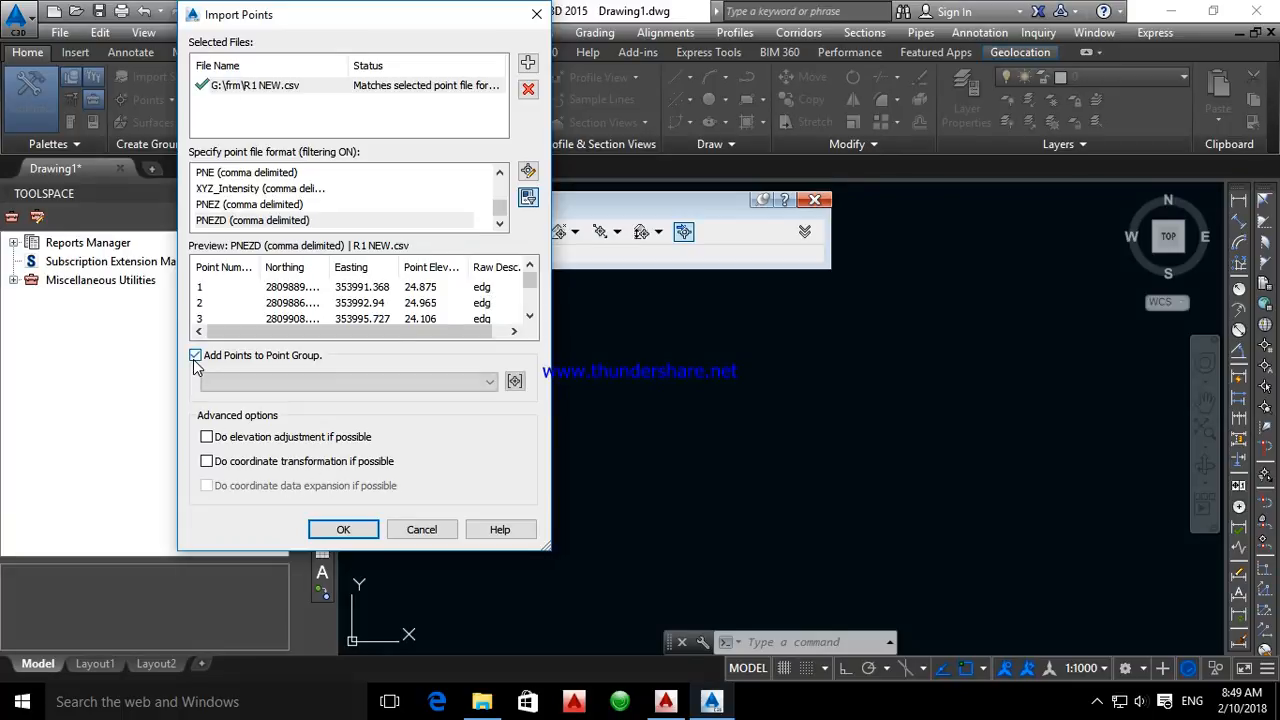
Create a point group named so for the imported points and run the import of R1 NEW.csv
{"action": "left_click", "coordinate": [515, 381]}
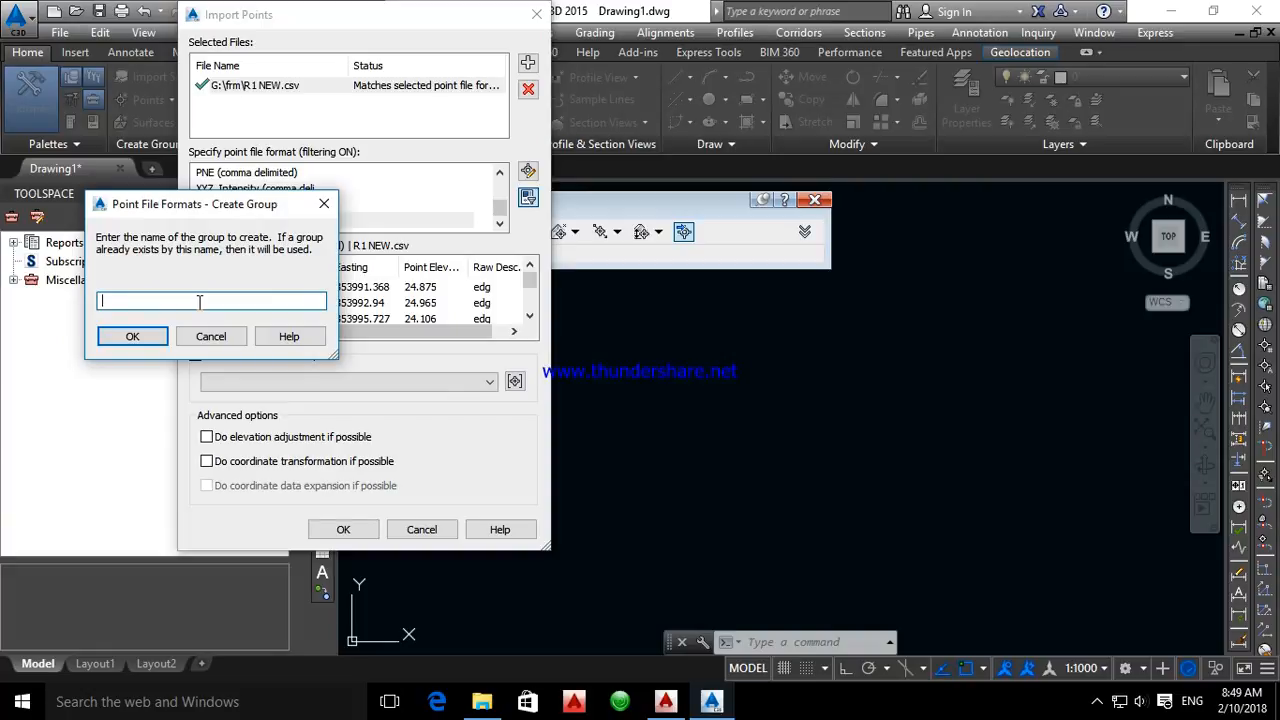
{"action": "type", "text": "so"}
{"action": "left_click", "coordinate": [150, 337]}
{"action": "left_click", "coordinate": [343, 530]}
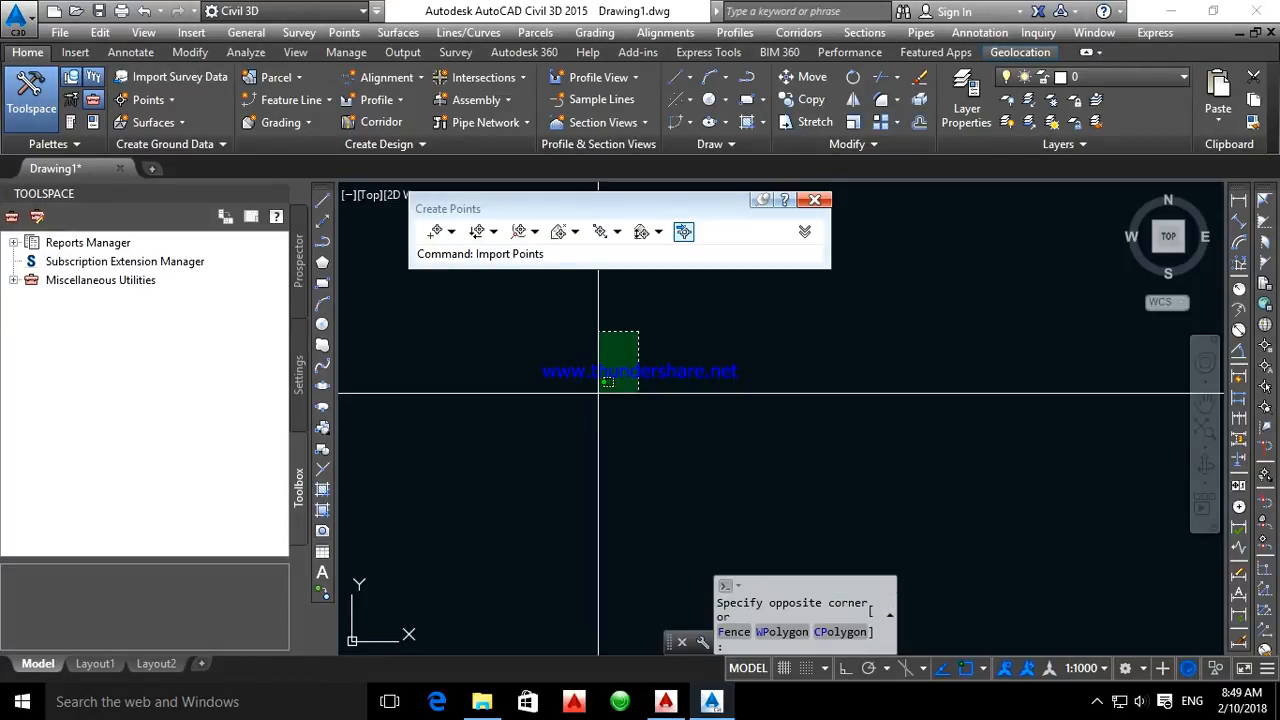
{"action": "left_click", "coordinate": [652, 371]}
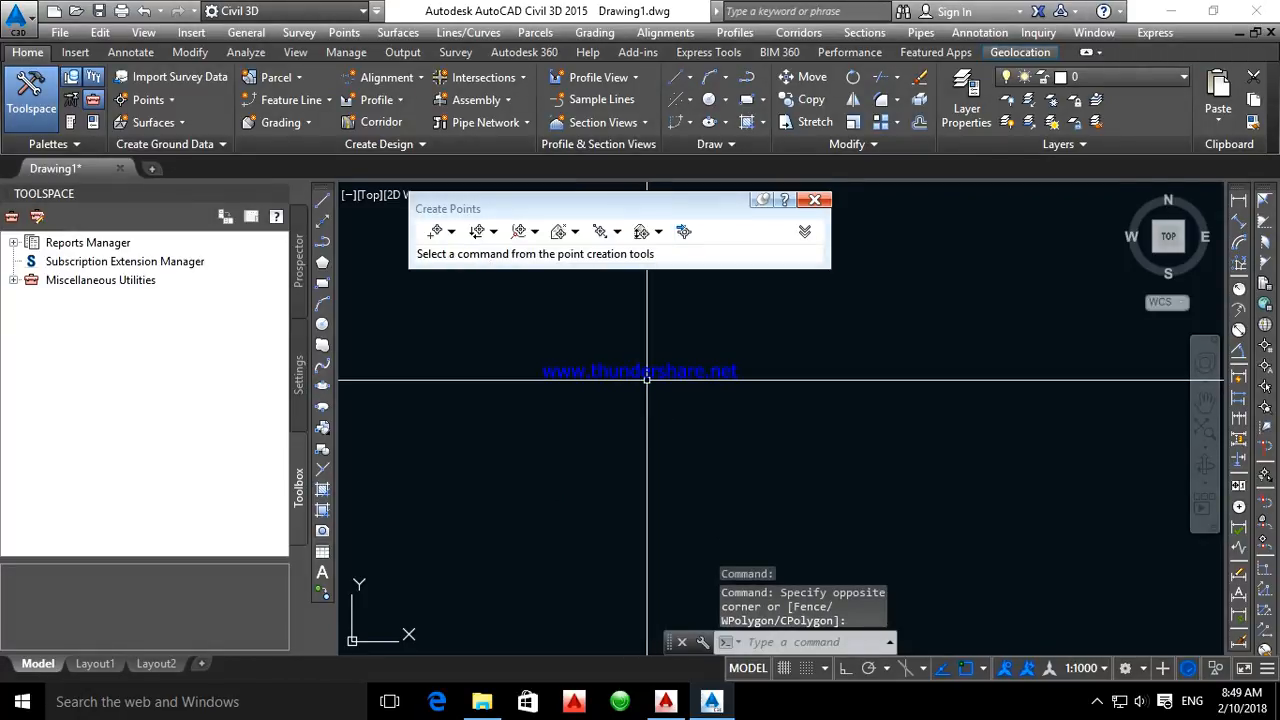
{"action": "type", "text": "z"}
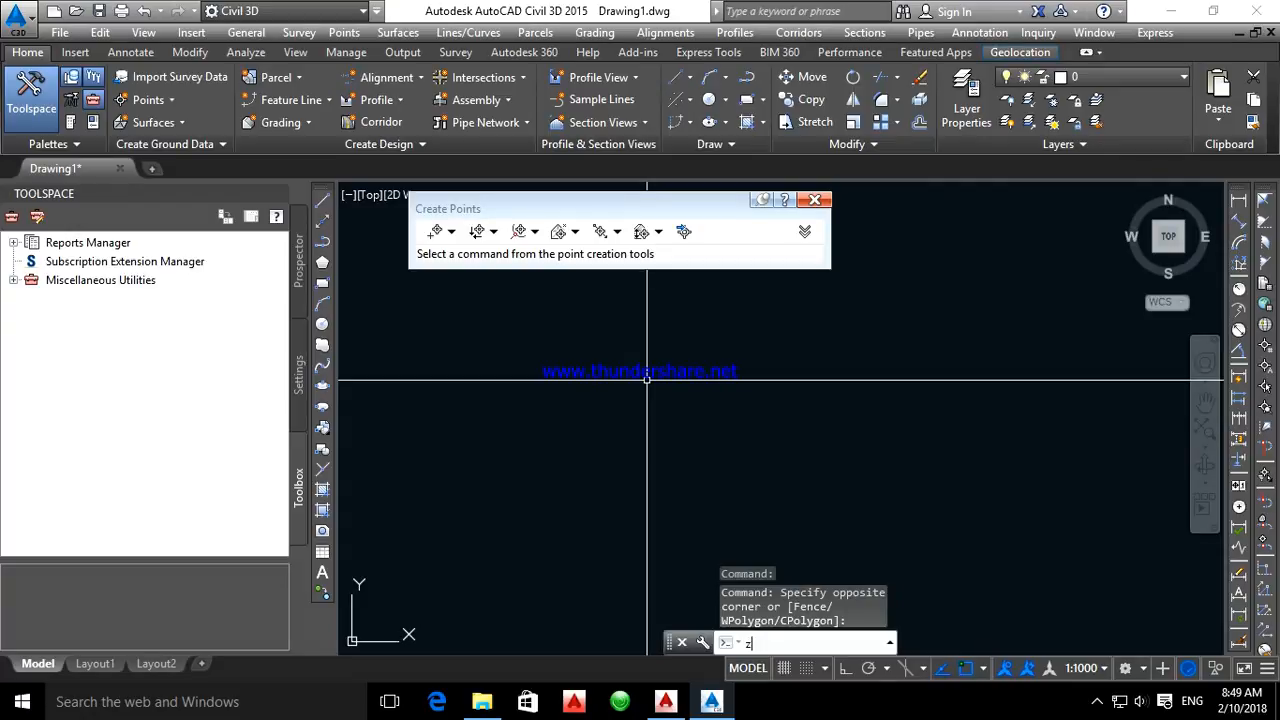
{"action": "key", "text": "Return"}
{"action": "type", "text": "z"}
{"action": "key", "text": "Return"}
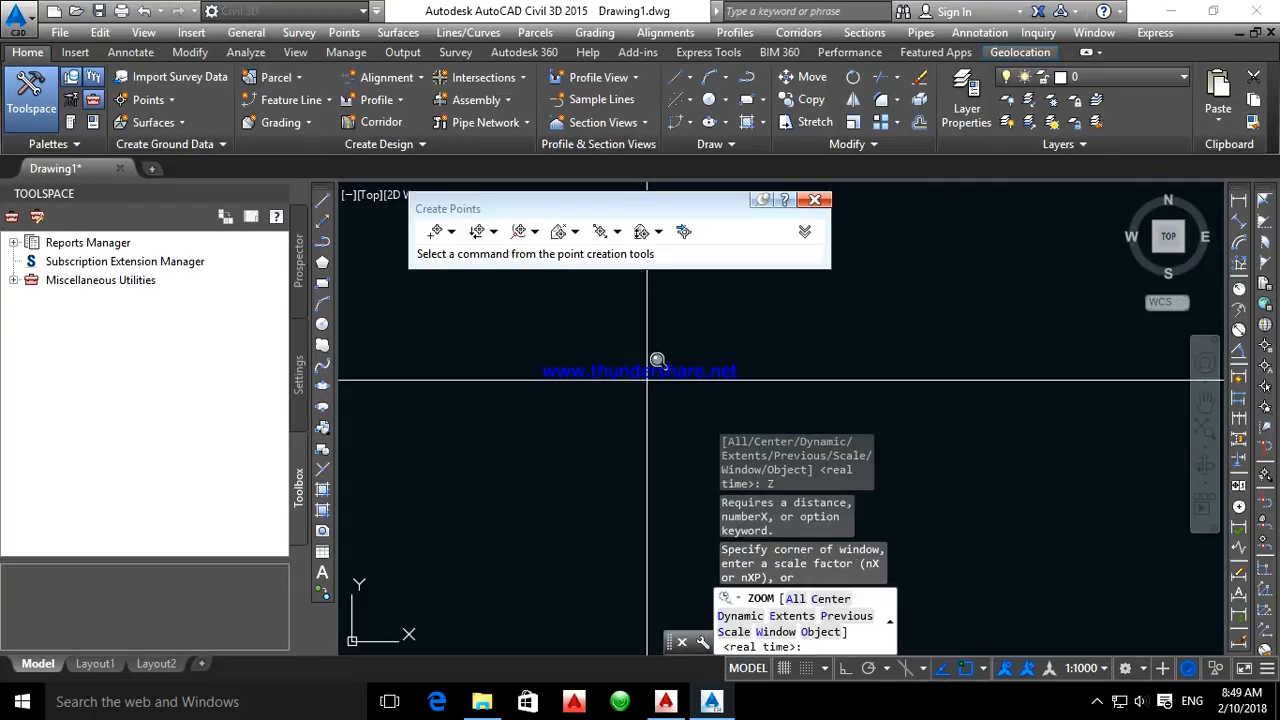
{"action": "key", "text": "Return"}
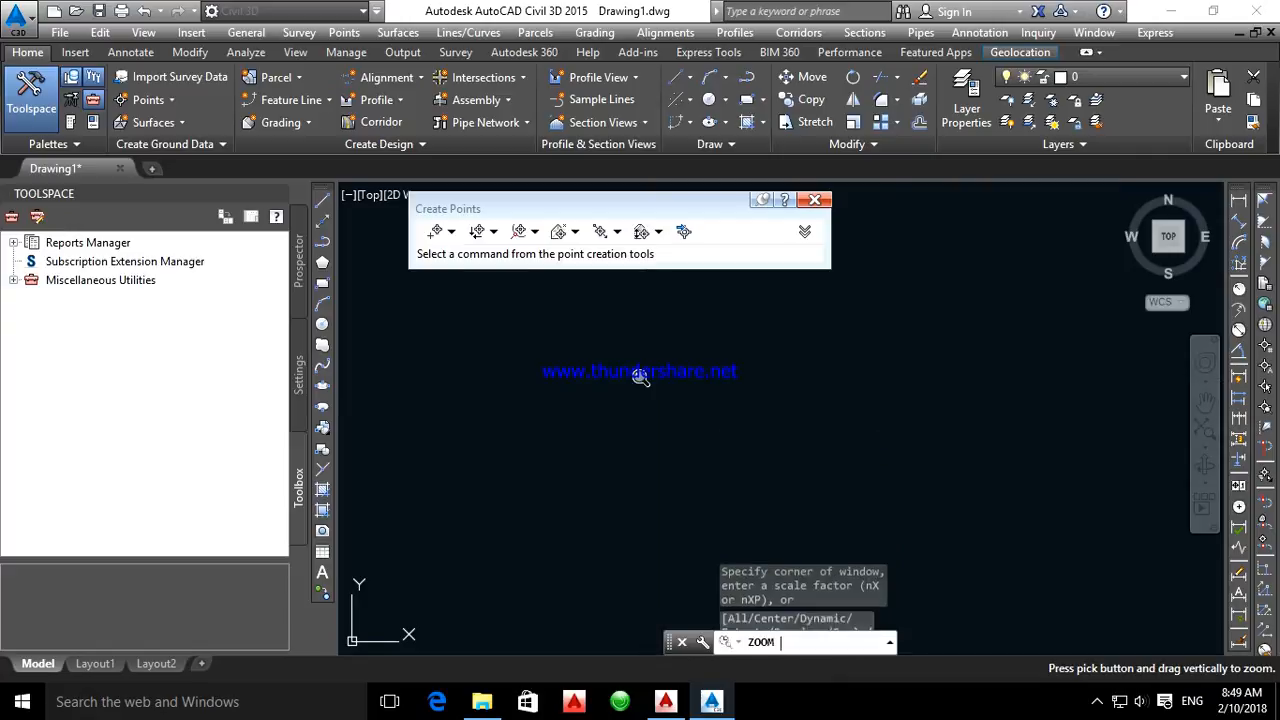
{"action": "key", "text": "Escape"}
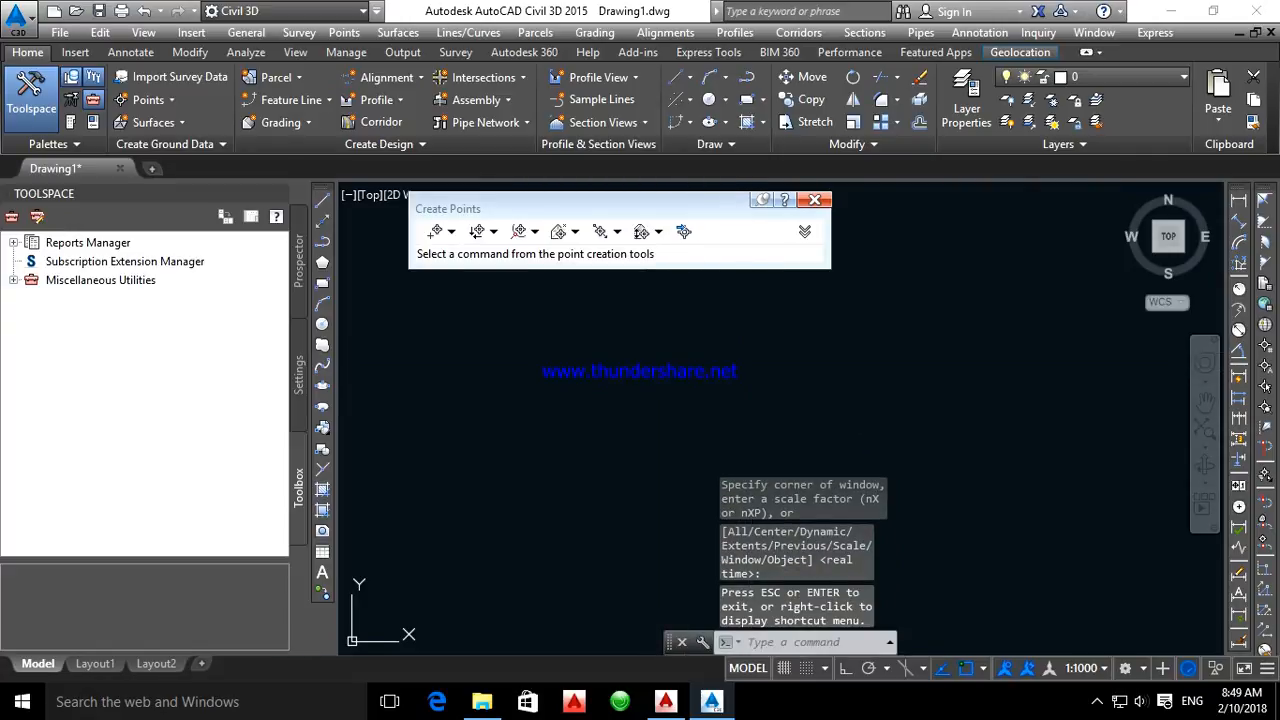
Zoom to the drawing extents to bring the imported points into view and close the point creation tools
{"action": "middle_click", "coordinate": [514, 329]}
{"action": "middle_click", "coordinate": [514, 329]}
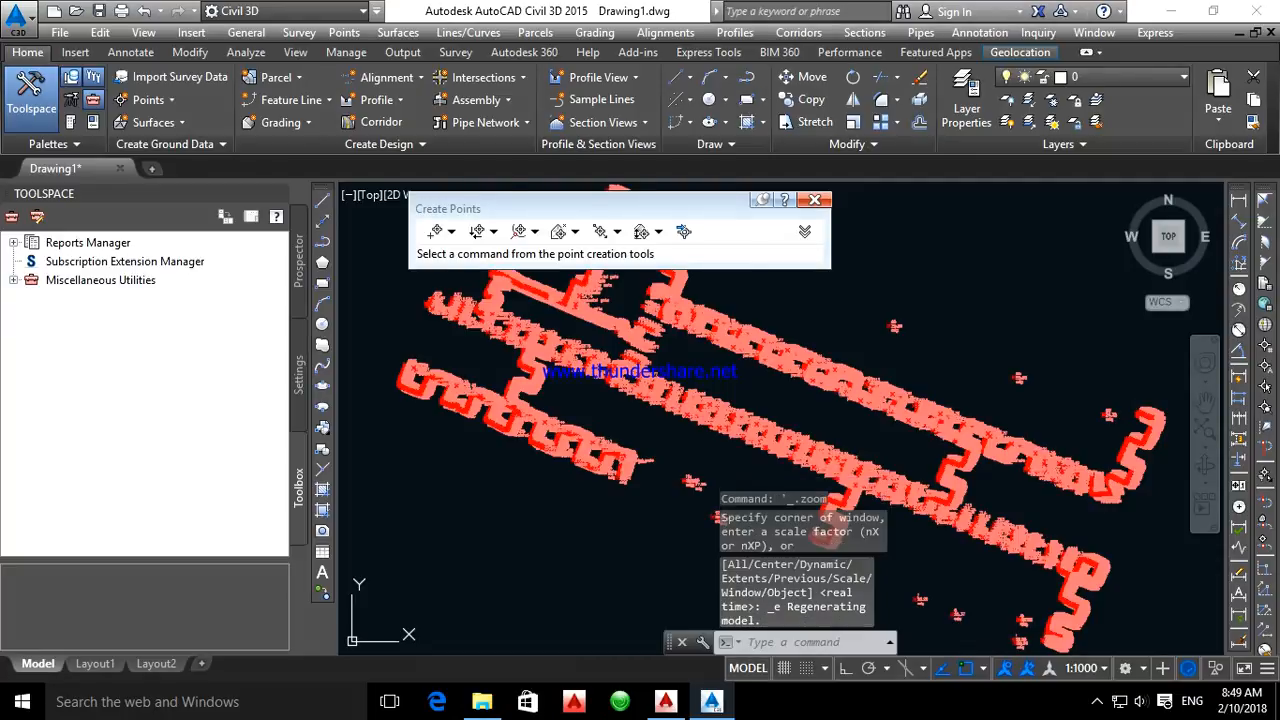
{"action": "scroll", "coordinate": [585, 445], "scroll_direction": "down", "scroll_amount": 4}
{"action": "scroll", "coordinate": [691, 365], "scroll_direction": "up", "scroll_amount": 5}
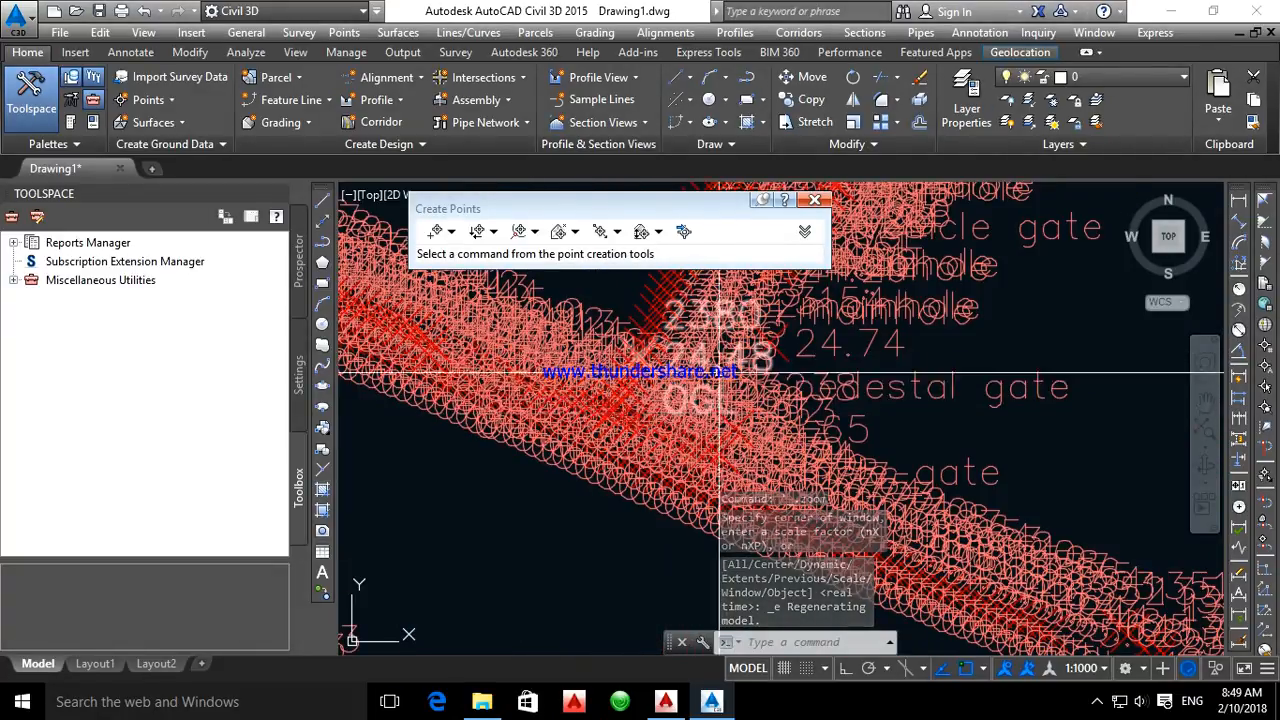
{"action": "left_click", "coordinate": [814, 200]}
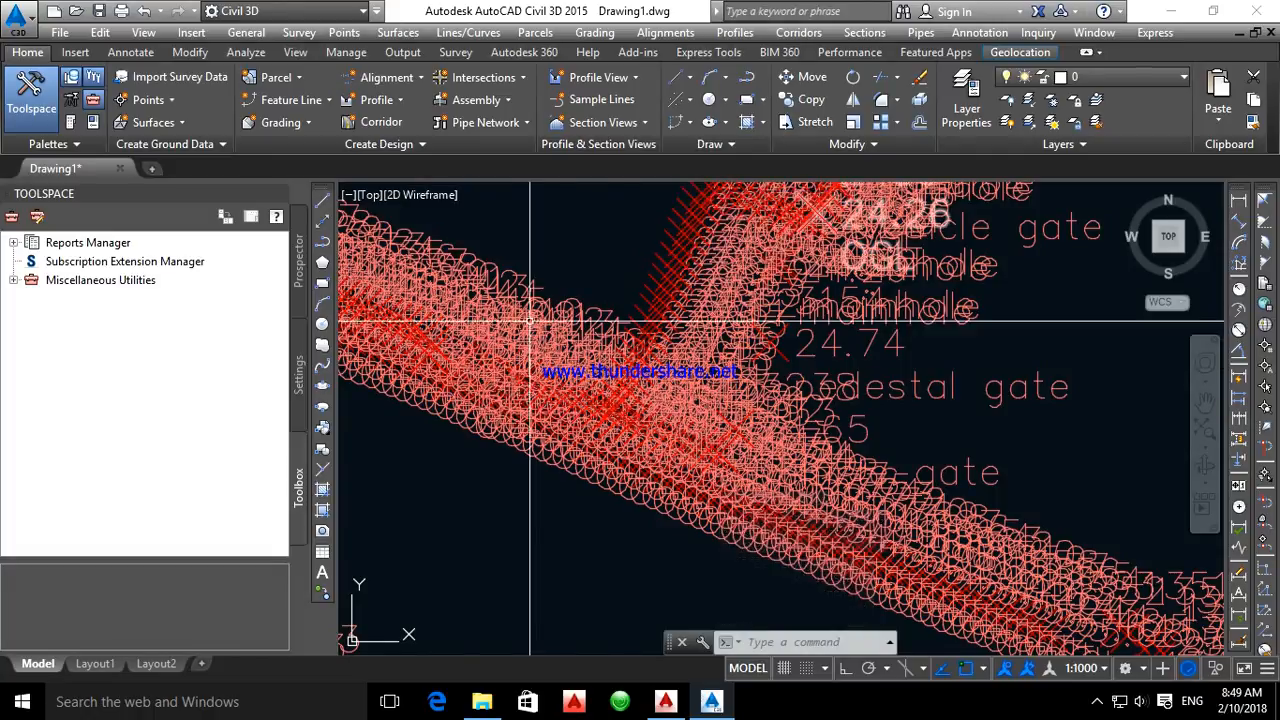
Examine the imported survey points, checking the marker and label sizes around point 65 and along the dense rows
{"action": "scroll", "coordinate": [527, 289], "scroll_direction": "down", "scroll_amount": 4}
{"action": "scroll", "coordinate": [527, 289], "scroll_direction": "down", "scroll_amount": 6}
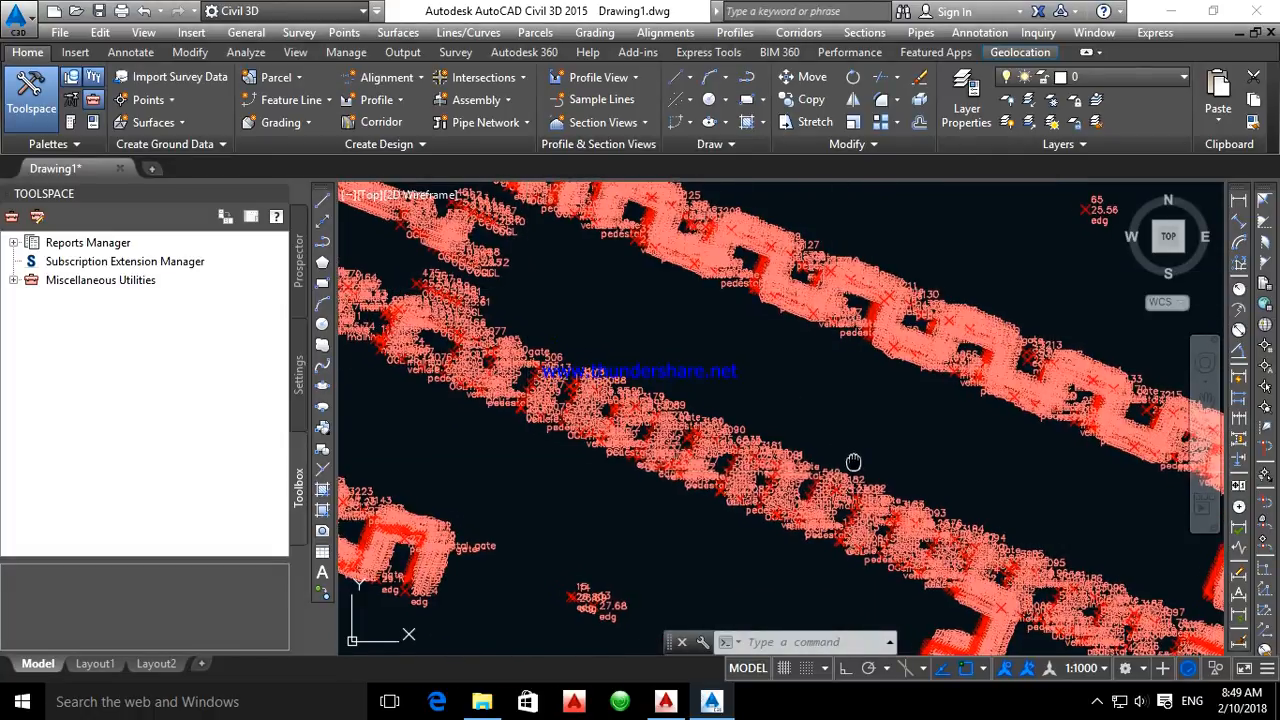
{"action": "mouse_move", "coordinate": [660, 370]}
{"action": "middle_mouse_down"}
{"action": "mouse_move", "coordinate": [648, 362]}
{"action": "mouse_move", "coordinate": [650, 445]}
{"action": "middle_mouse_up"}
{"action": "scroll", "coordinate": [600, 366], "scroll_direction": "up", "scroll_amount": 10}
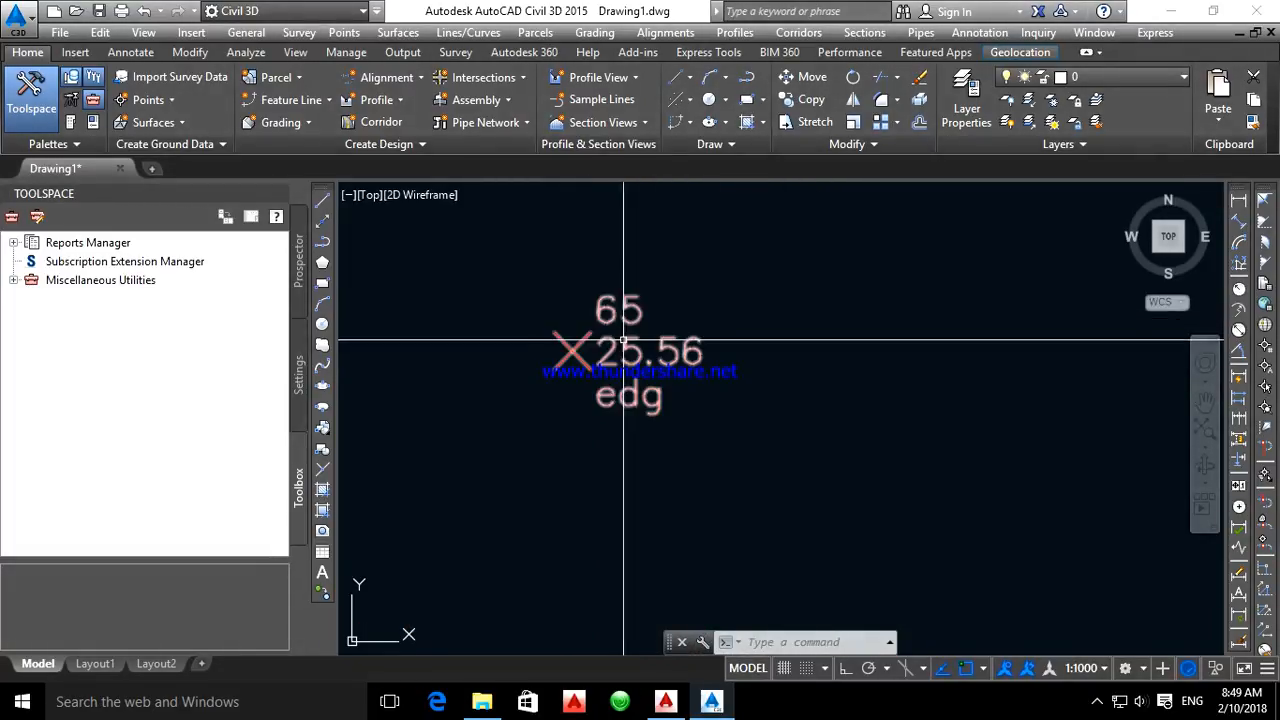
{"action": "scroll", "coordinate": [636, 388], "scroll_direction": "down", "scroll_amount": 10}
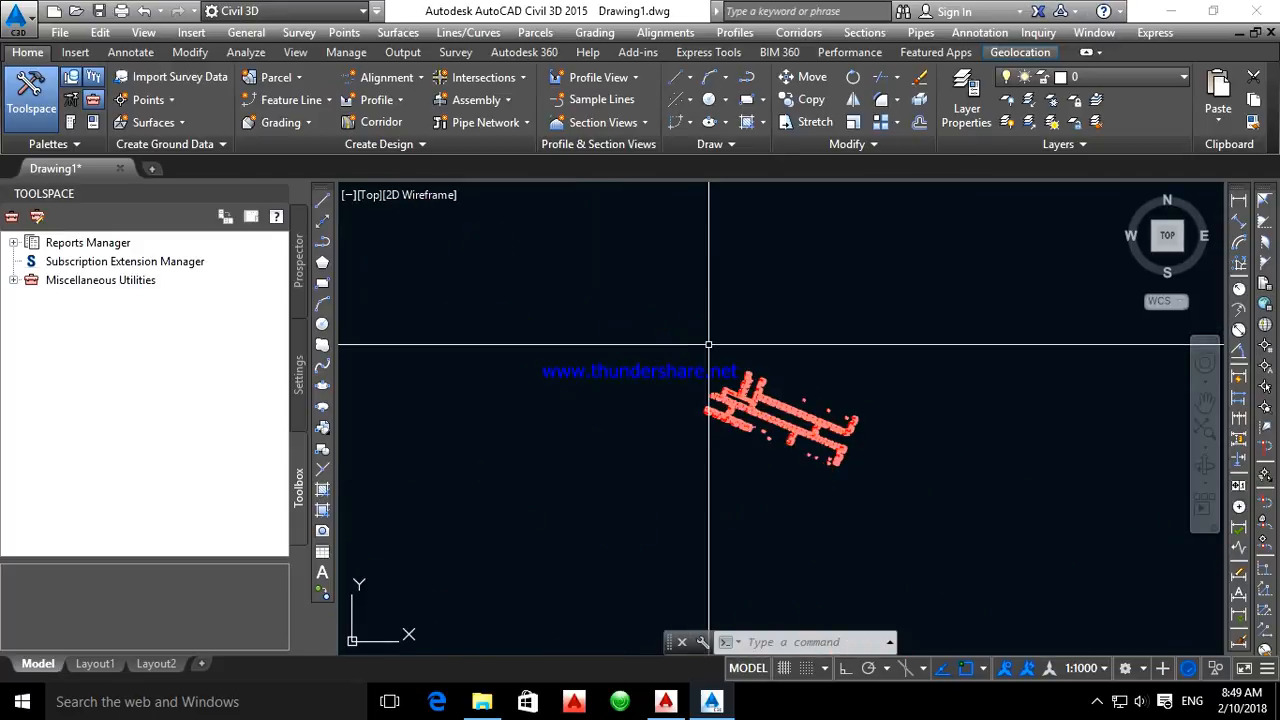
{"action": "scroll", "coordinate": [779, 384], "scroll_direction": "up", "scroll_amount": 10}
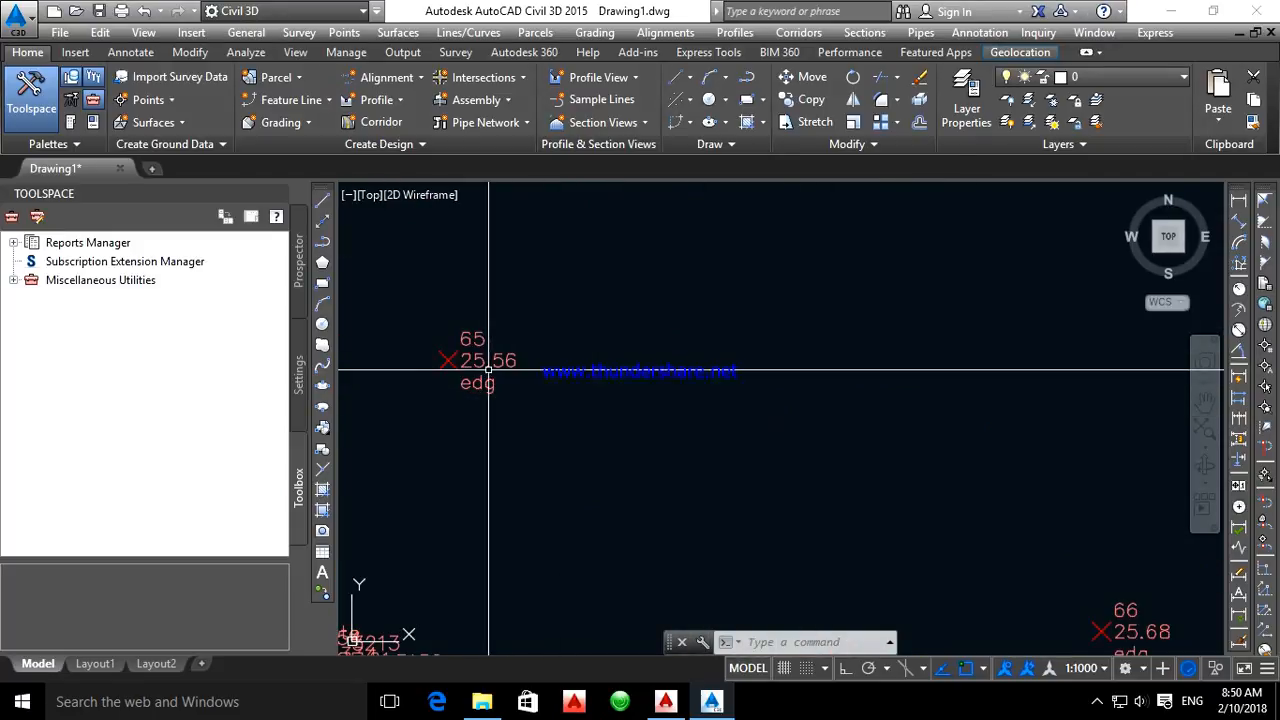
{"action": "scroll", "coordinate": [697, 331], "scroll_direction": "down", "scroll_amount": 4}
{"action": "scroll", "coordinate": [551, 380], "scroll_direction": "up", "scroll_amount": 2}
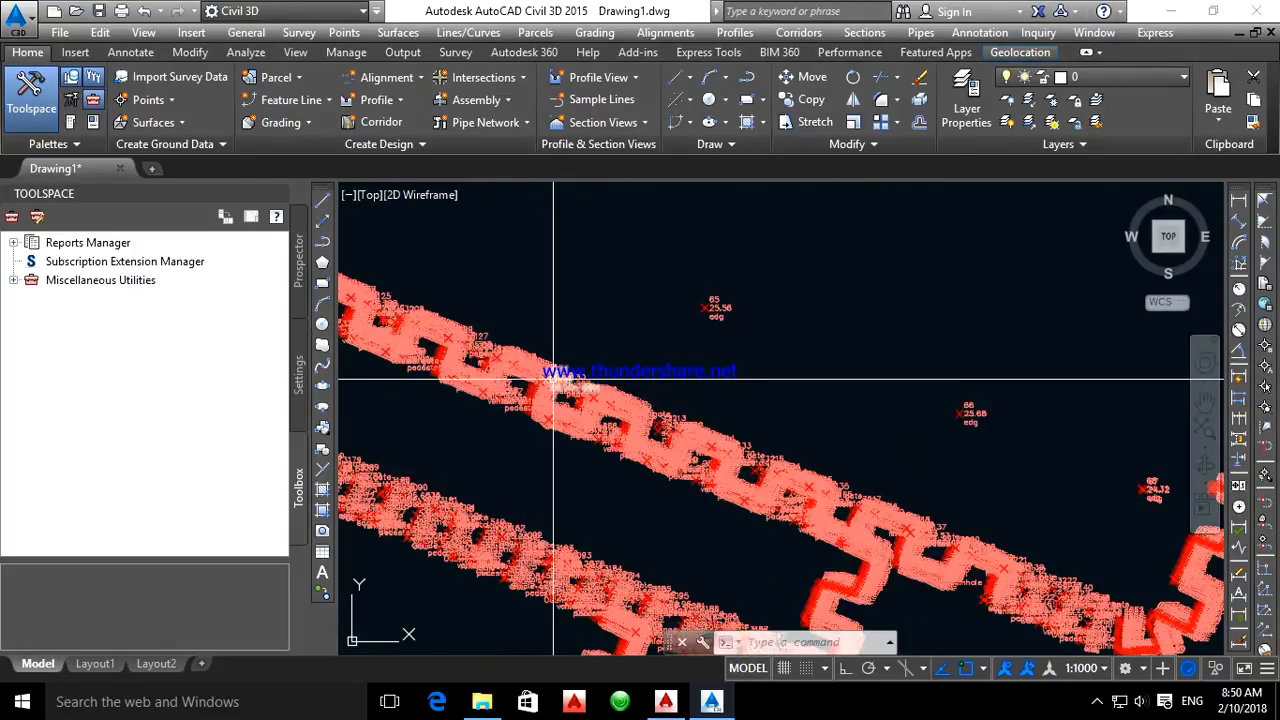
Reduce the custom marker size of the Basic point style through the properties of point group so
{"action": "left_click", "coordinate": [551, 380]}
{"action": "right_click", "coordinate": [551, 380]}
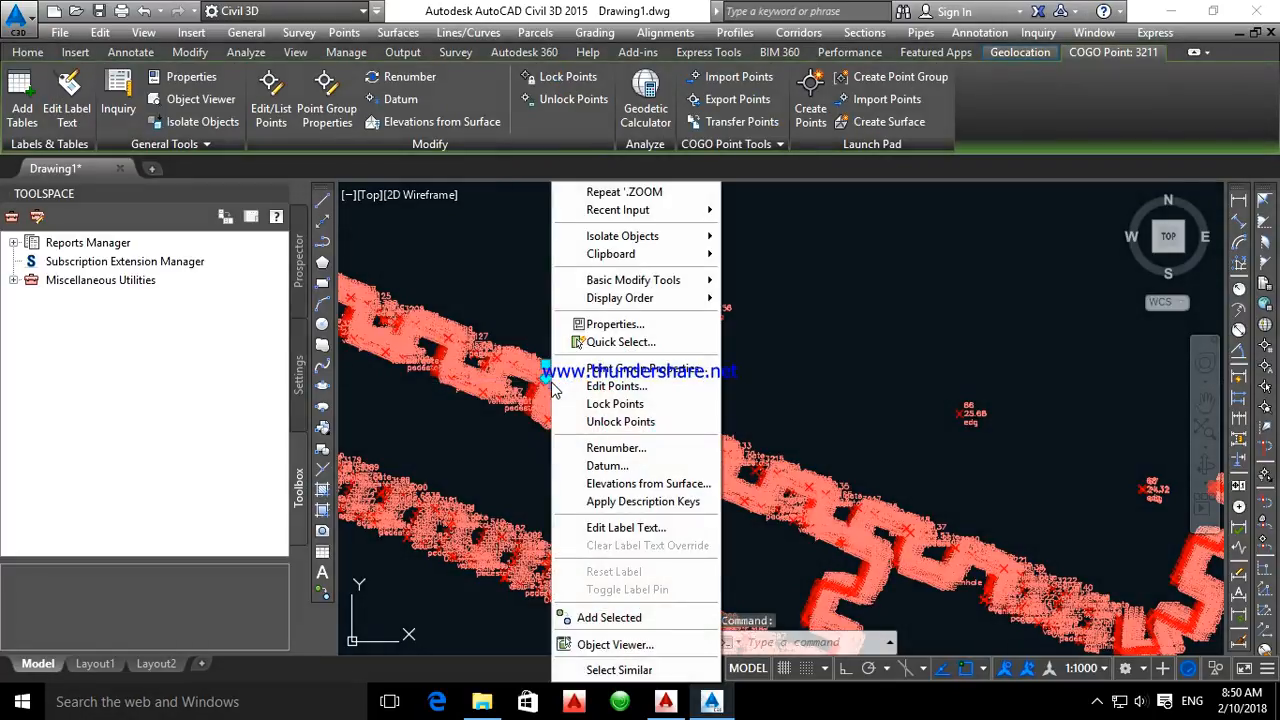
{"action": "left_click", "coordinate": [658, 370]}
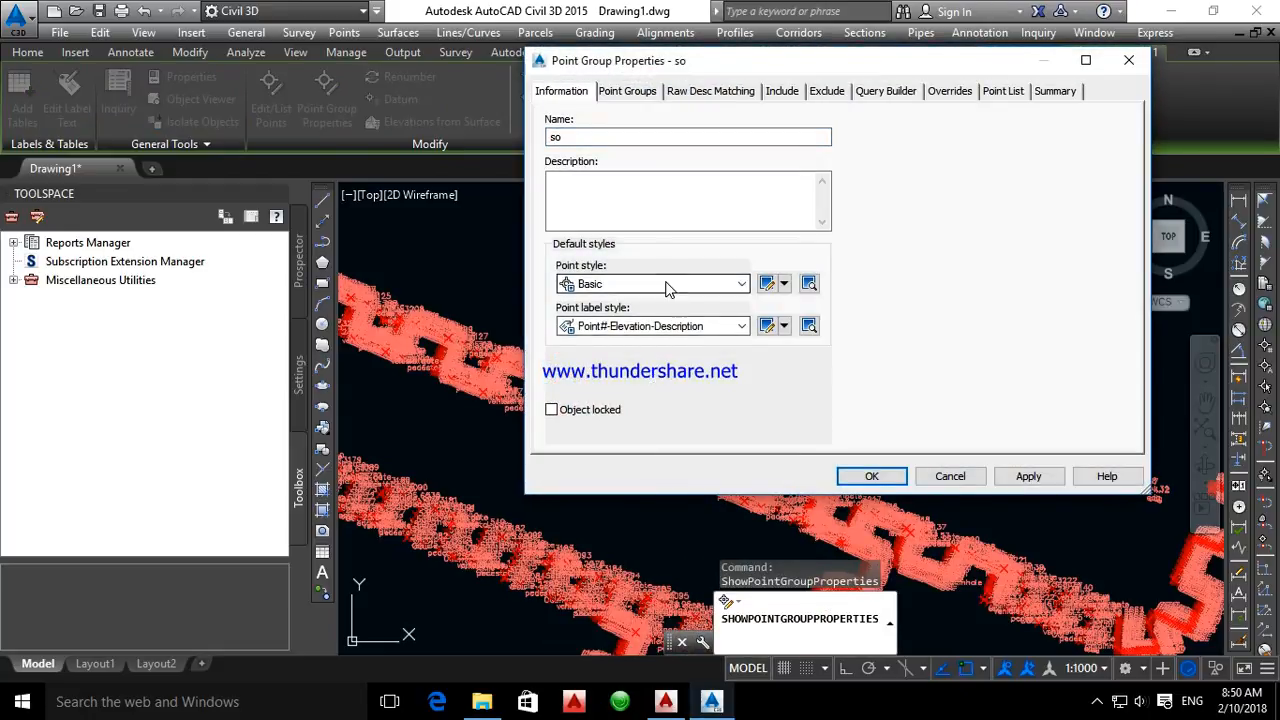
{"action": "left_click", "coordinate": [663, 284]}
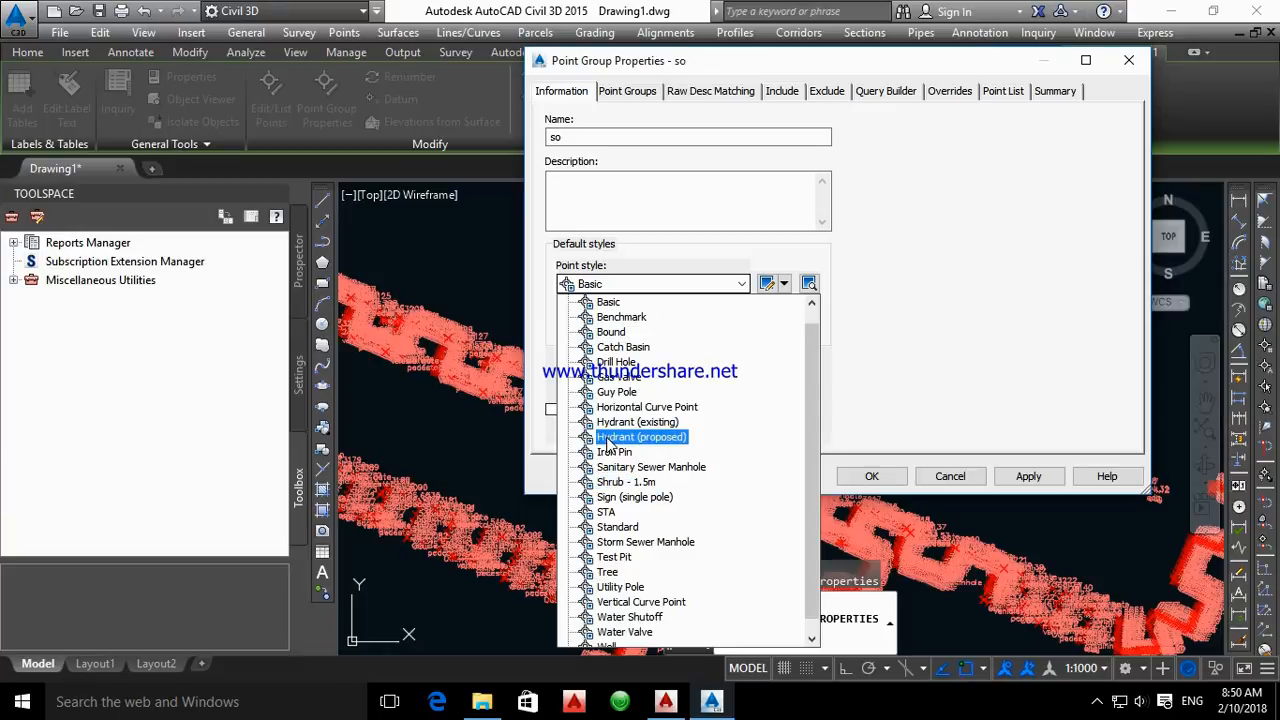
{"action": "left_click", "coordinate": [668, 287]}
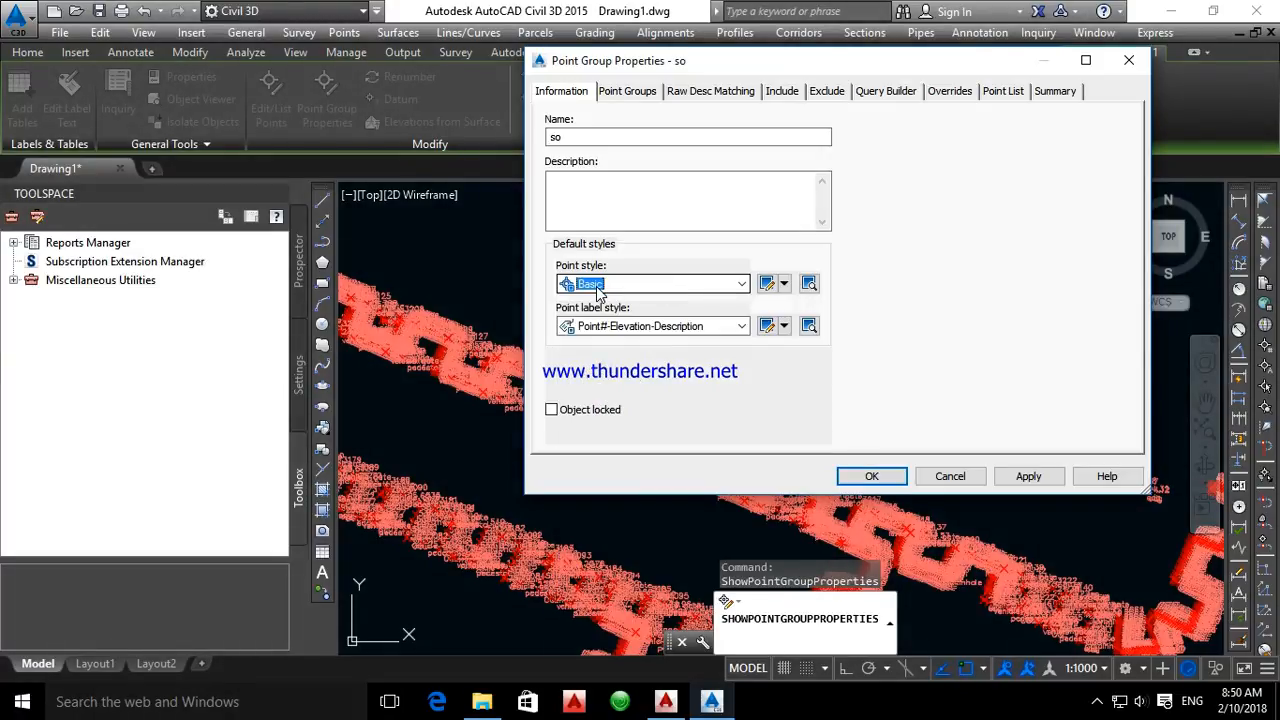
{"action": "left_click", "coordinate": [768, 284]}
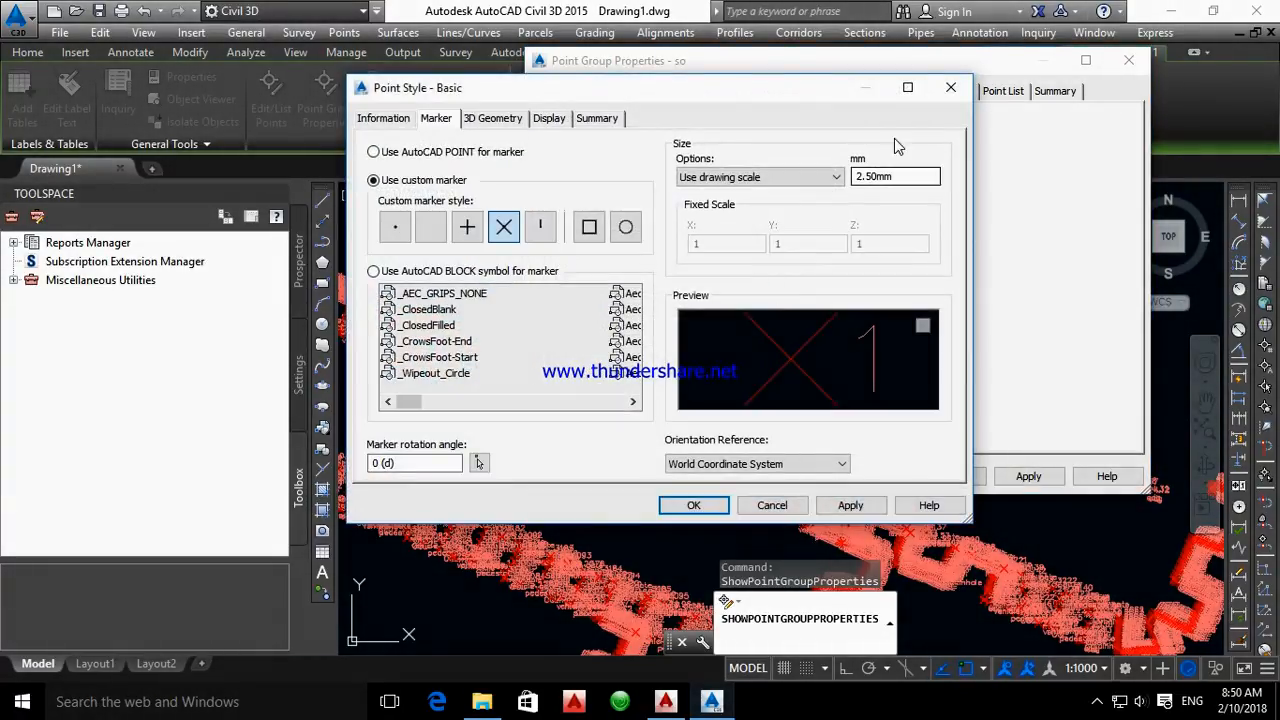
{"action": "double_click", "coordinate": [895, 180]}
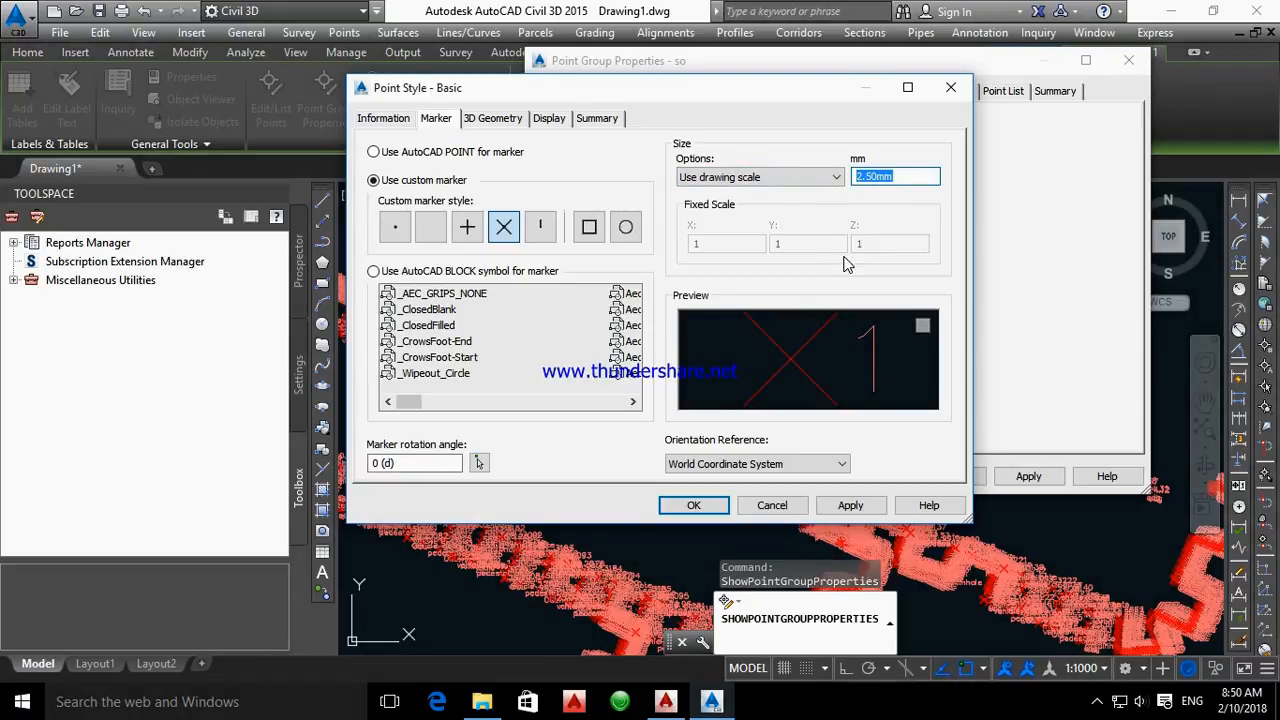
{"action": "type", "text": "."}
{"action": "left_click", "coordinate": [707, 510]}
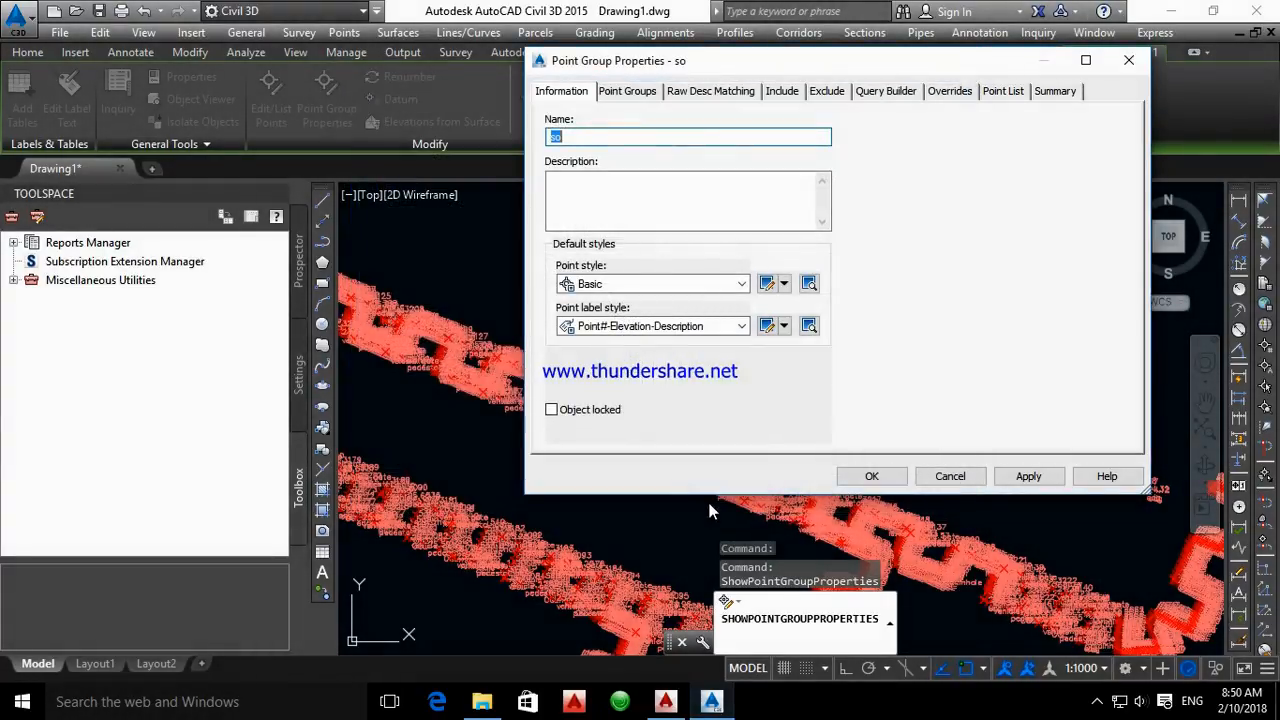
Review the available point label styles, choose Point#-Elevation-Description for the group and accept the point group properties
{"action": "left_click", "coordinate": [700, 328]}
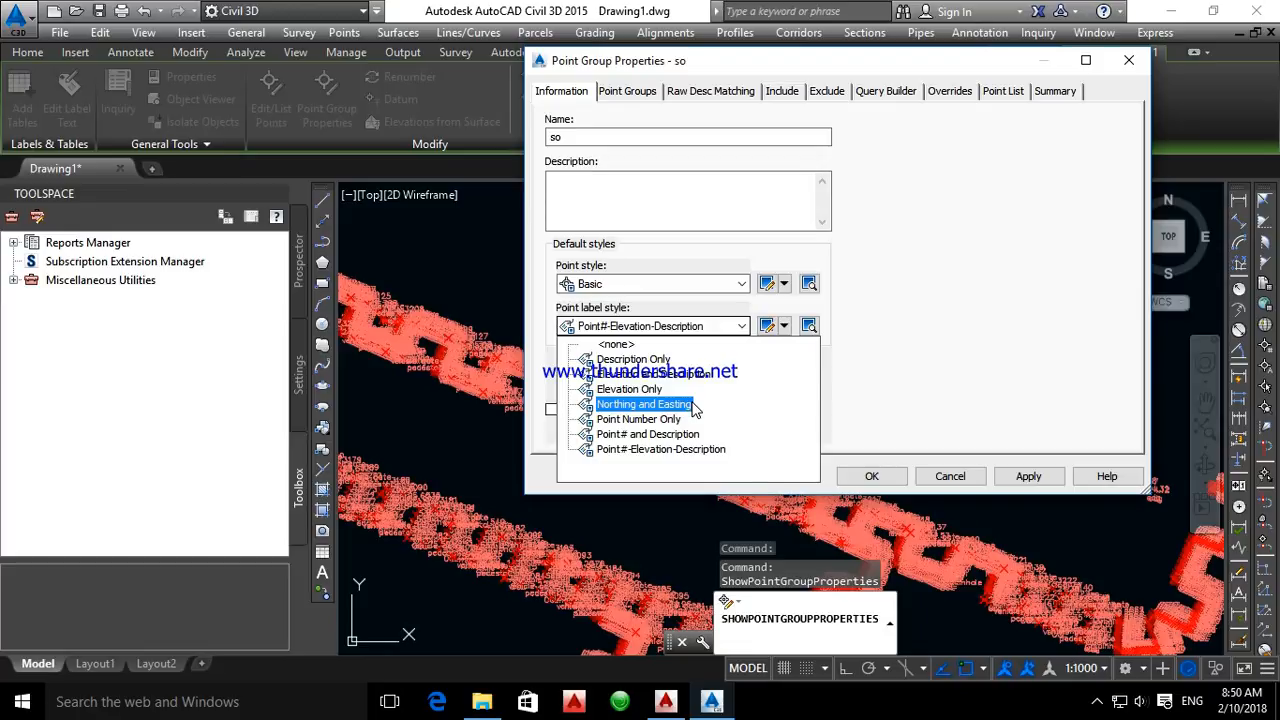
{"action": "left_click", "coordinate": [784, 326]}
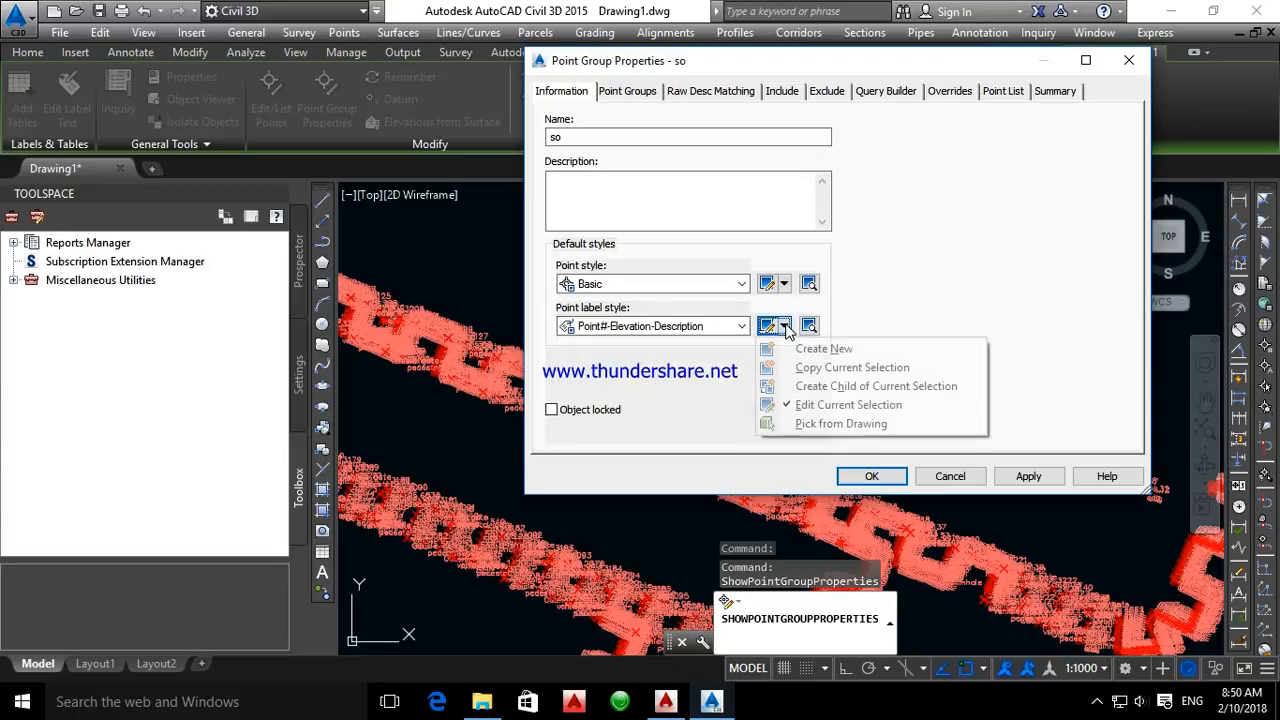
{"action": "left_click", "coordinate": [743, 331]}
{"action": "left_click", "coordinate": [743, 331]}
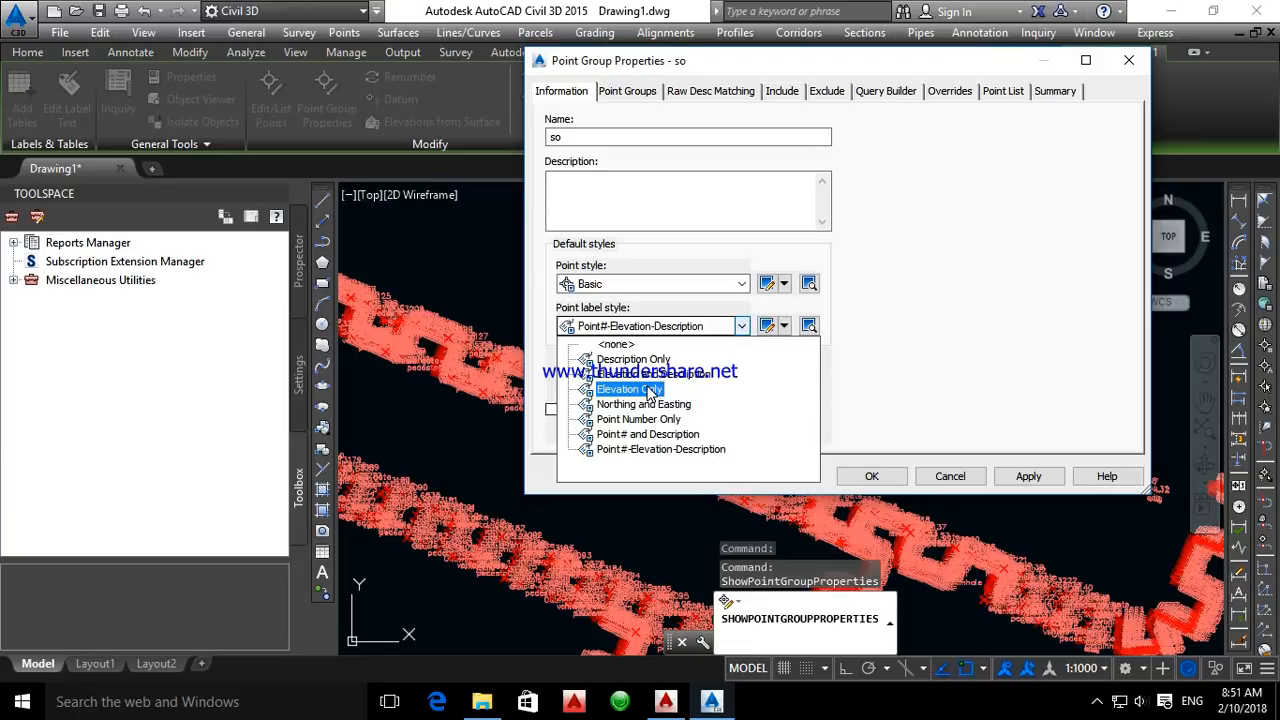
{"action": "left_click", "coordinate": [642, 448]}
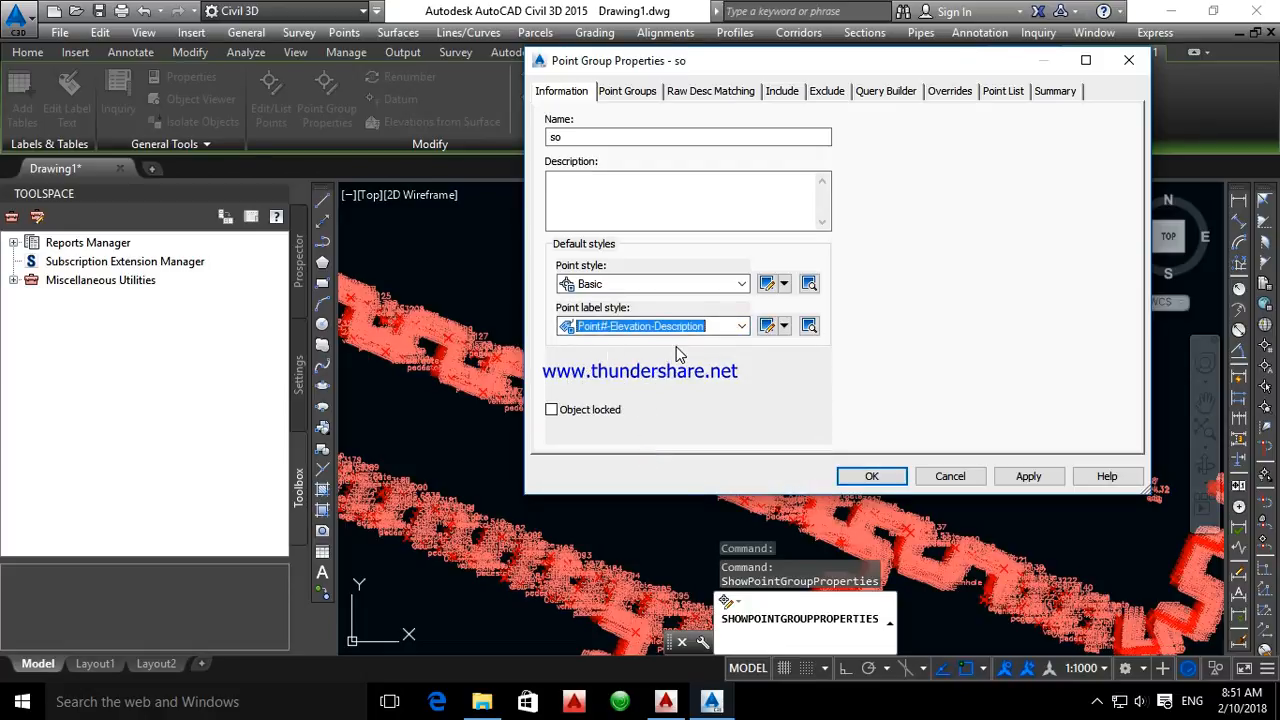
{"action": "left_click", "coordinate": [871, 478]}
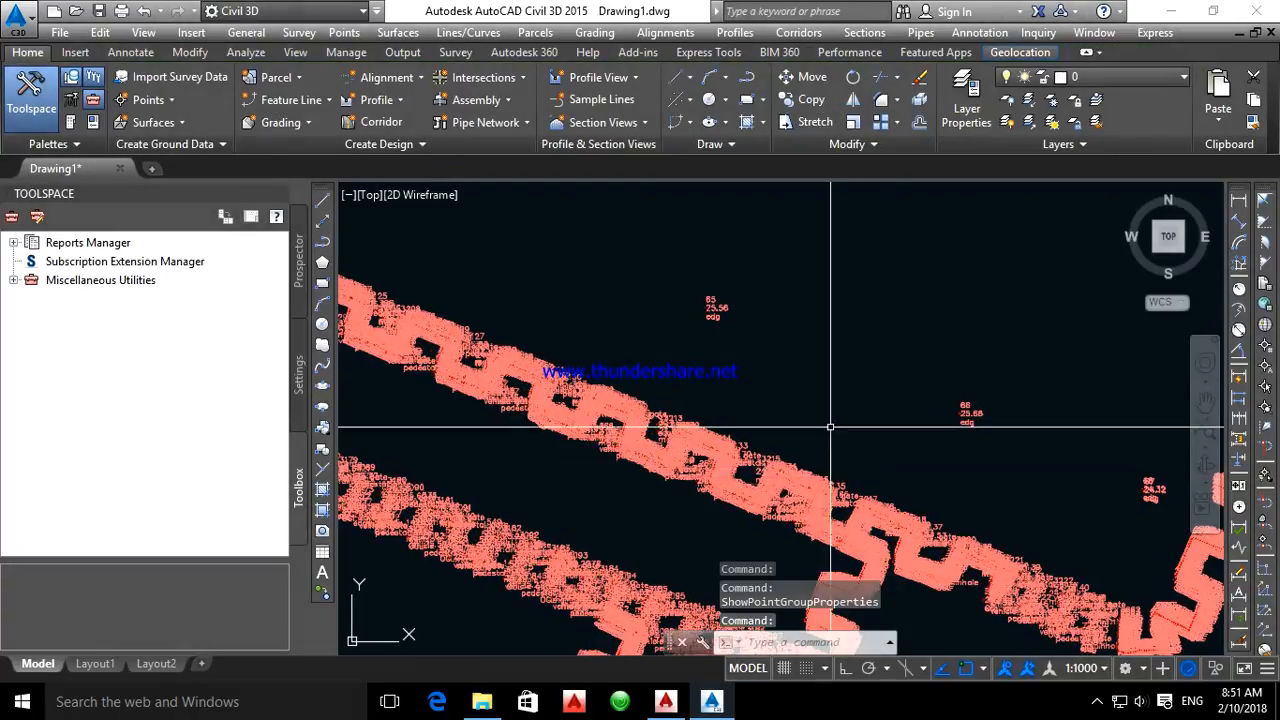
Set the Point Description text height to 1 mm in the Point#-Elevation-Description label style of point group so
{"action": "scroll", "coordinate": [720, 308], "scroll_direction": "up", "scroll_amount": 8}
{"action": "scroll", "coordinate": [741, 295], "scroll_direction": "up", "scroll_amount": 7}
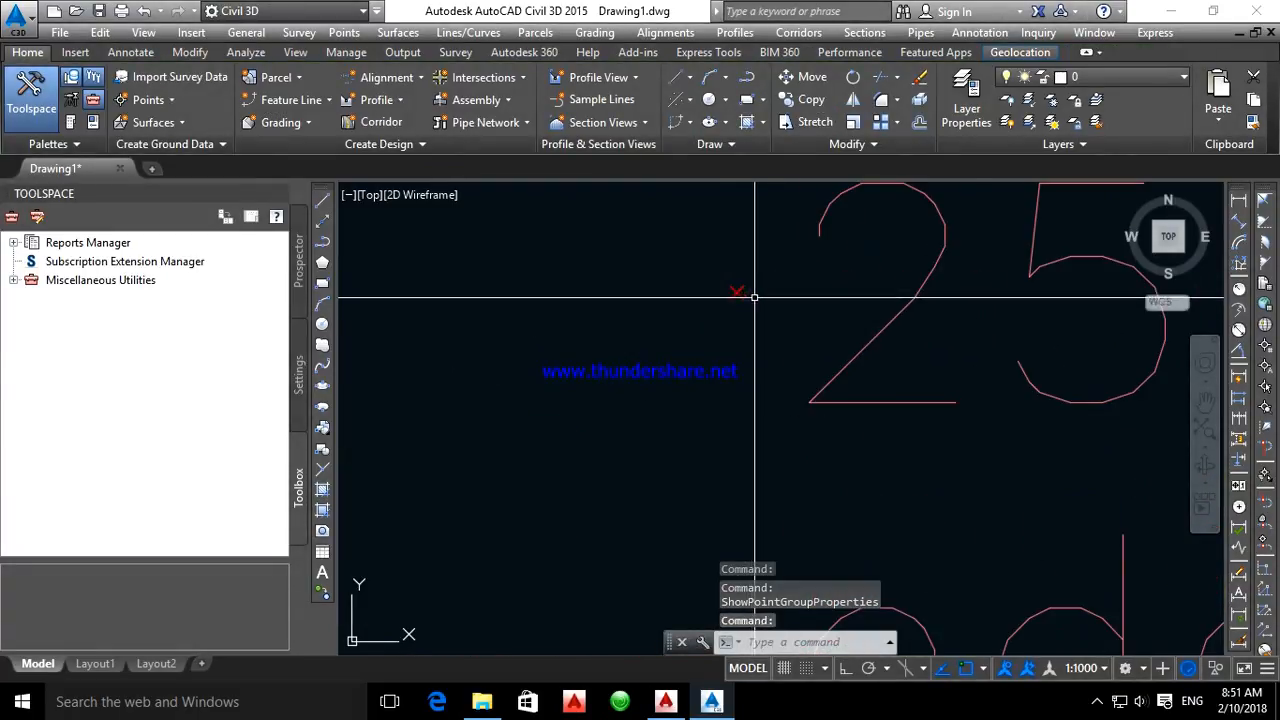
{"action": "scroll", "coordinate": [741, 295], "scroll_direction": "down", "scroll_amount": 7}
{"action": "left_click", "coordinate": [766, 280]}
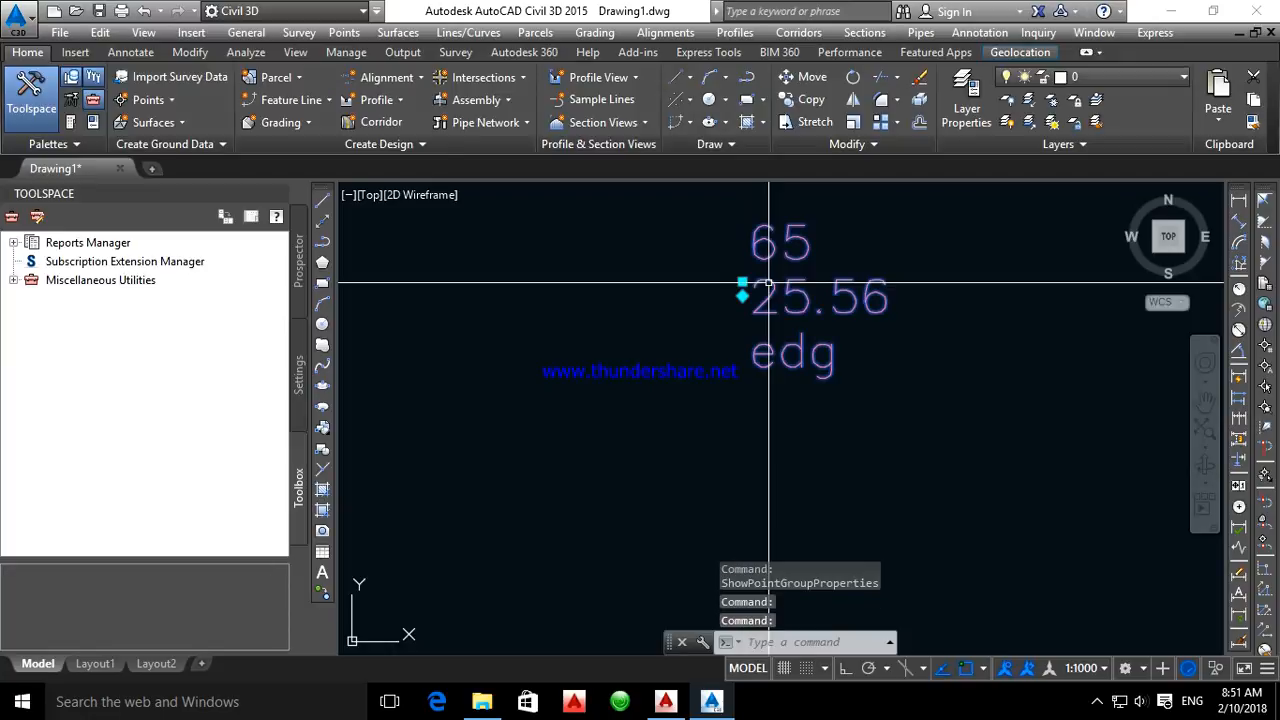
{"action": "right_click", "coordinate": [768, 284]}
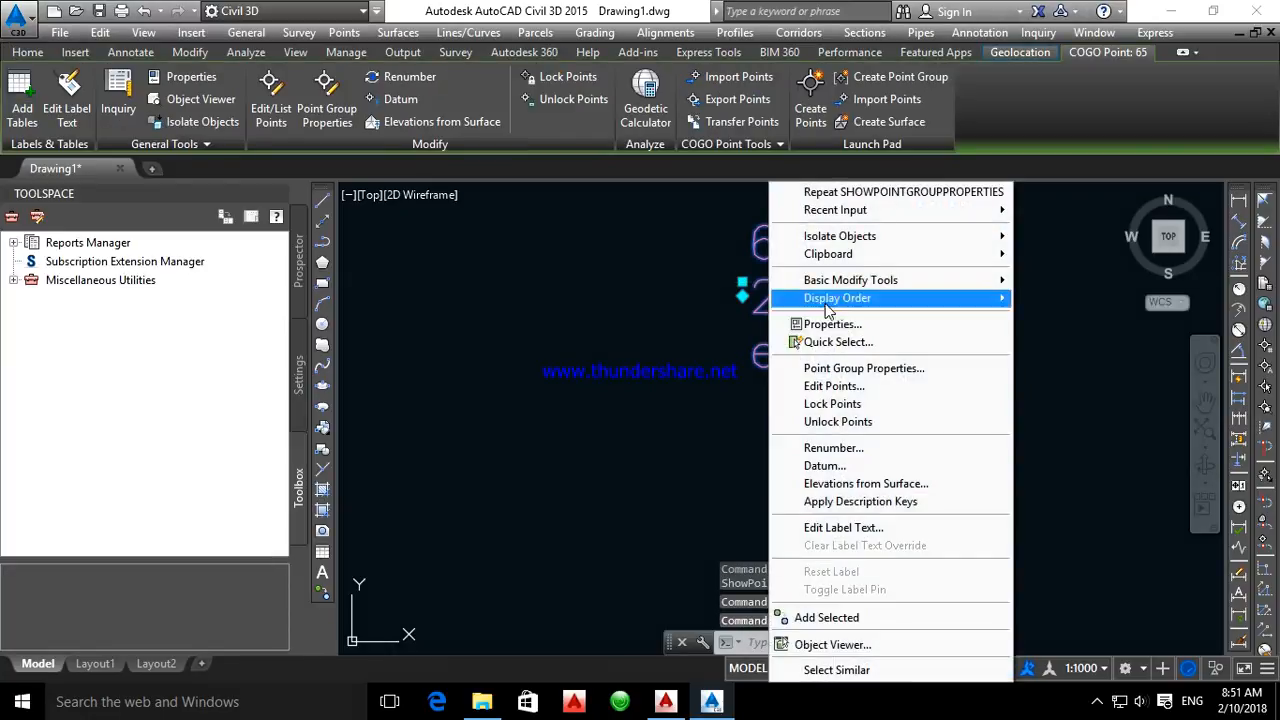
{"action": "left_click", "coordinate": [888, 369]}
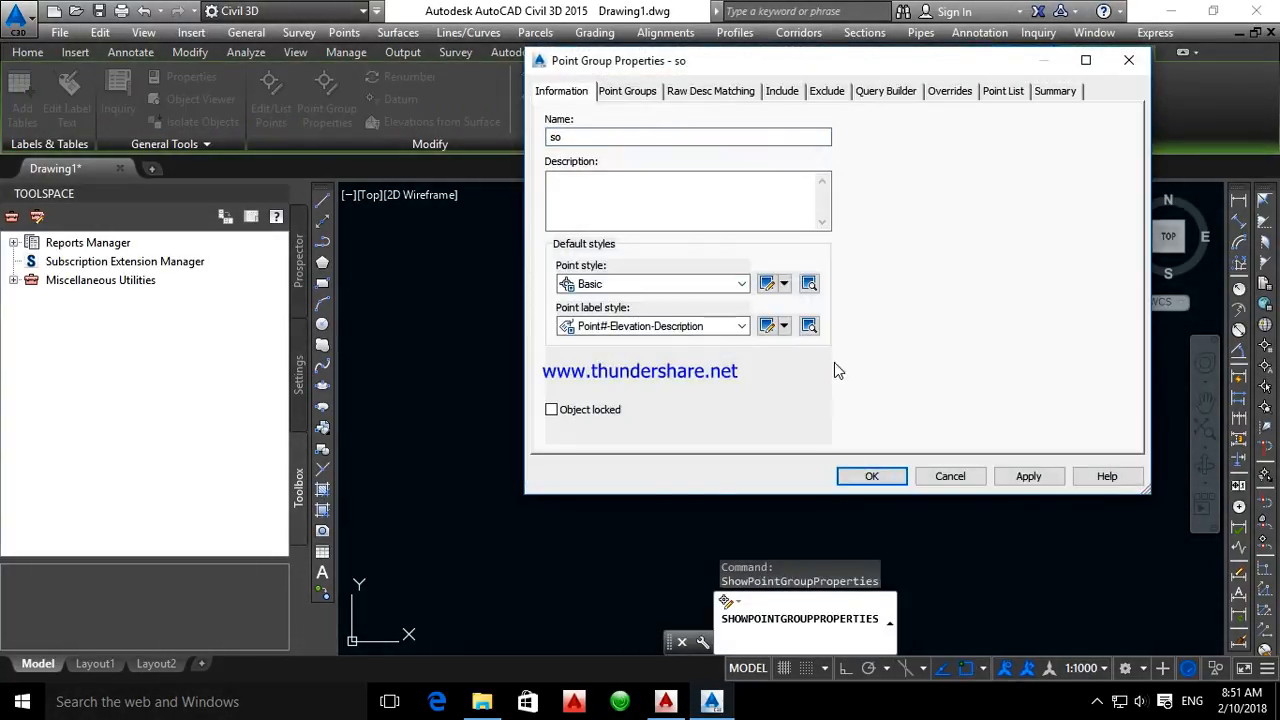
{"action": "left_click", "coordinate": [771, 327]}
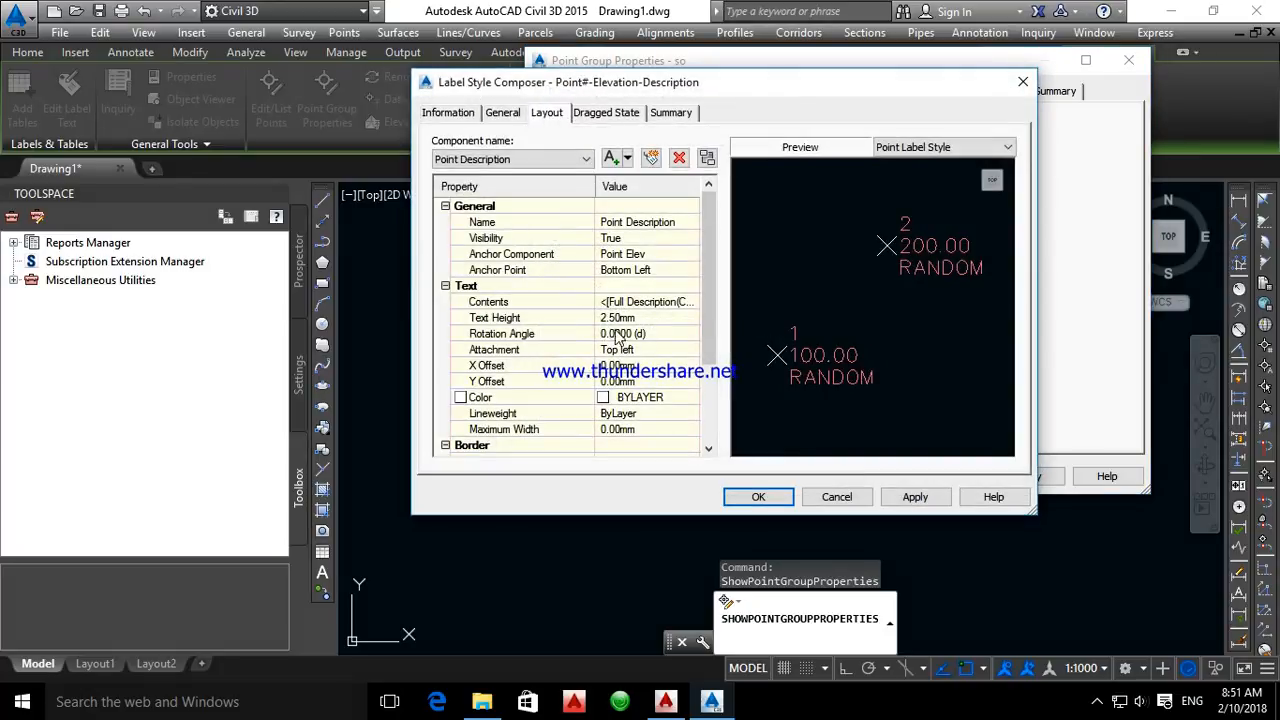
{"action": "left_click", "coordinate": [620, 320]}
{"action": "type", "text": "1.5"}
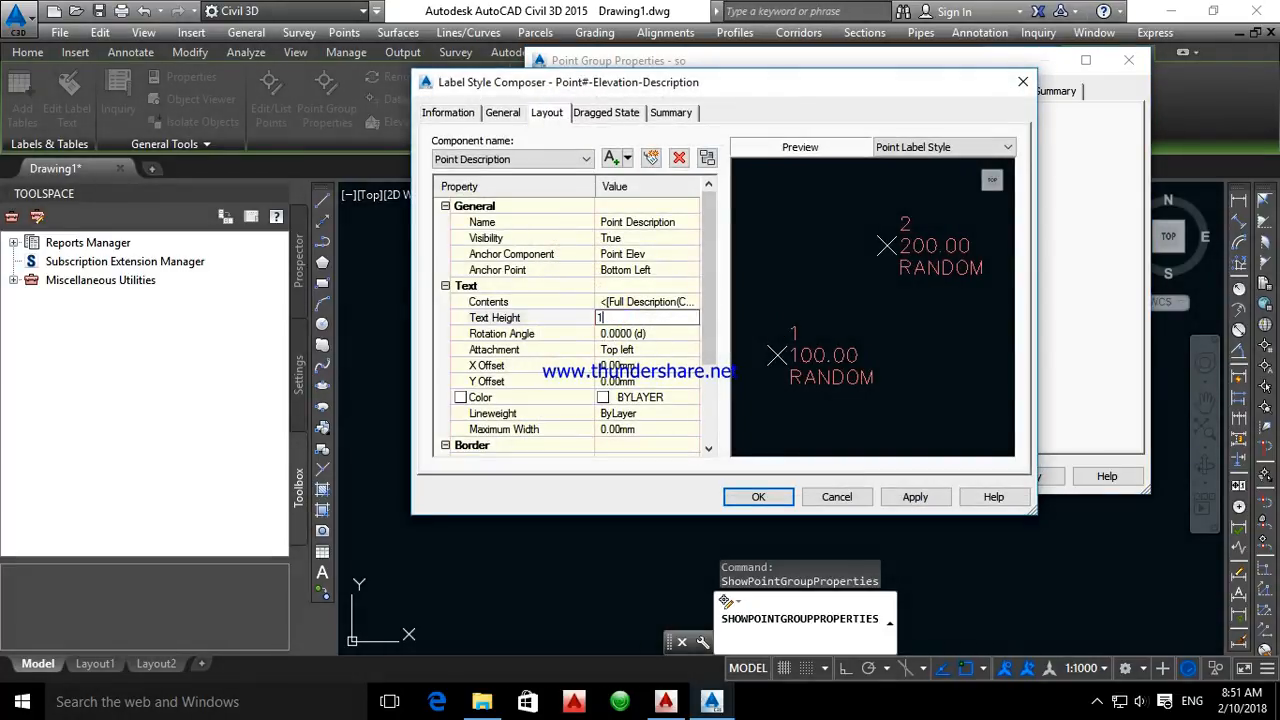
{"action": "double_click", "coordinate": [630, 318]}
{"action": "type", "text": "1"}
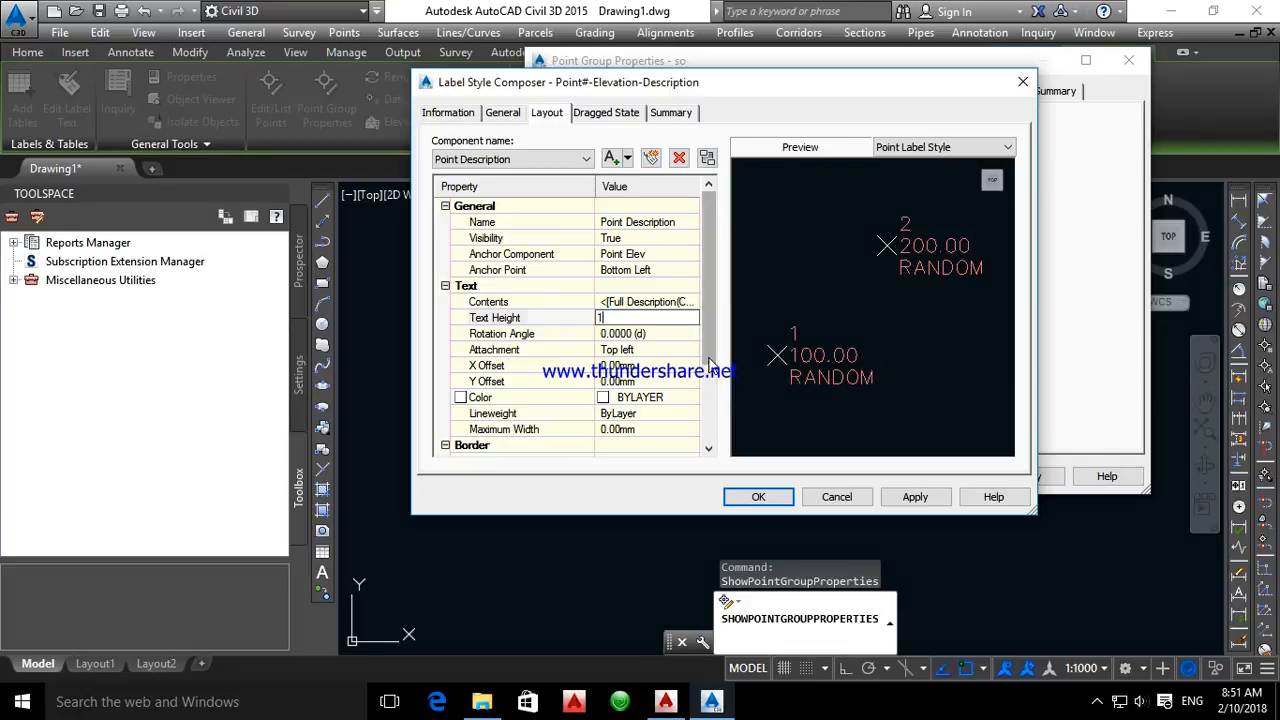
{"action": "key", "text": "Return"}
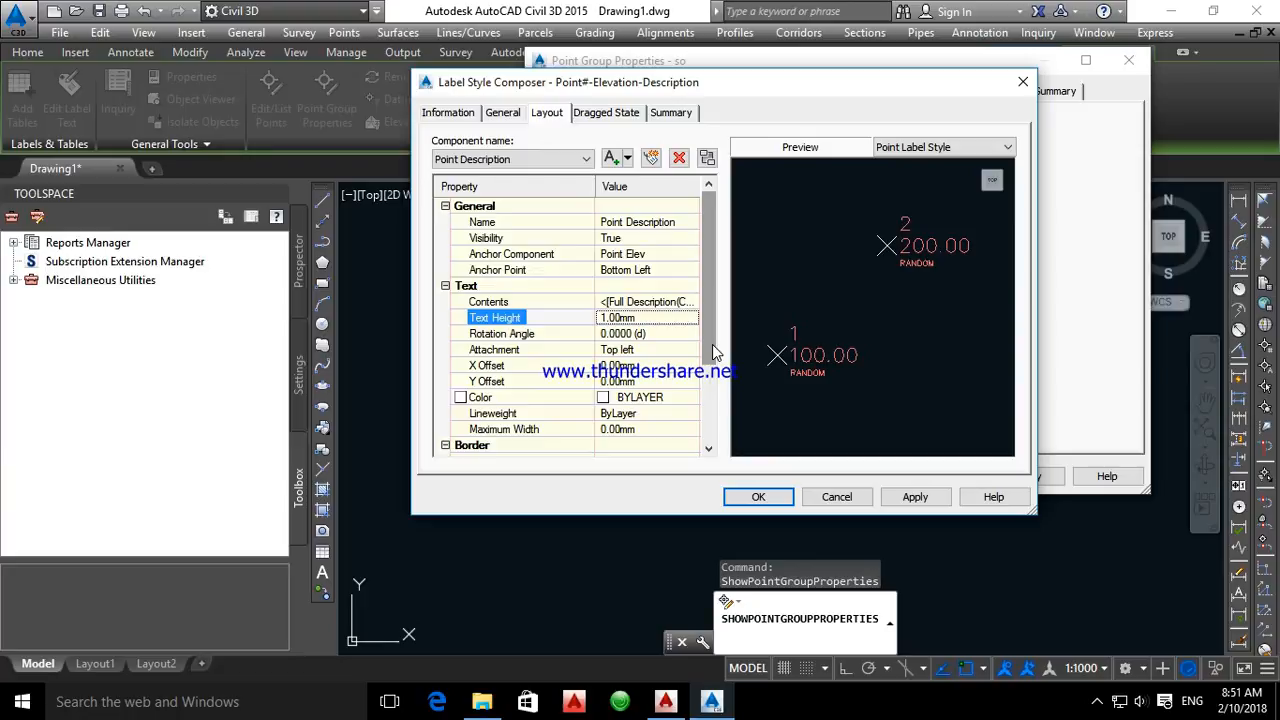
Set the Point Number text height to 1 mm in the Point#-Elevation-Description label style
{"action": "left_click", "coordinate": [497, 161]}
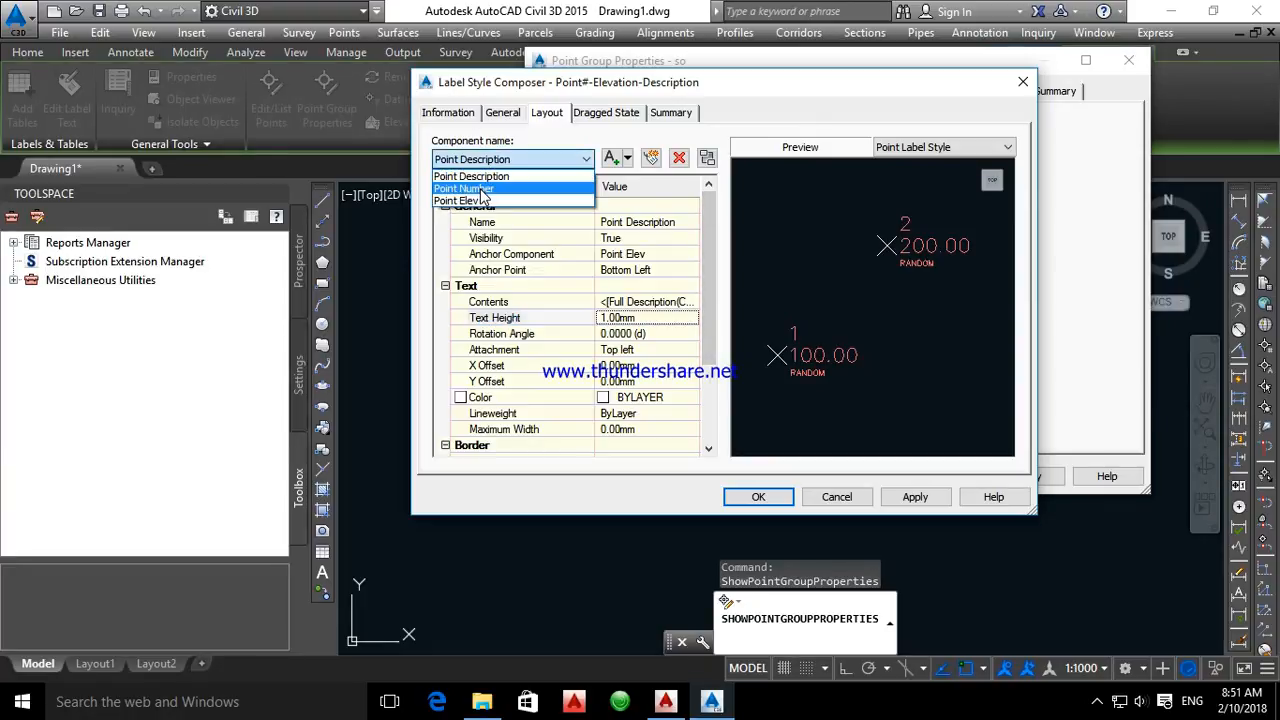
{"action": "left_click", "coordinate": [484, 190]}
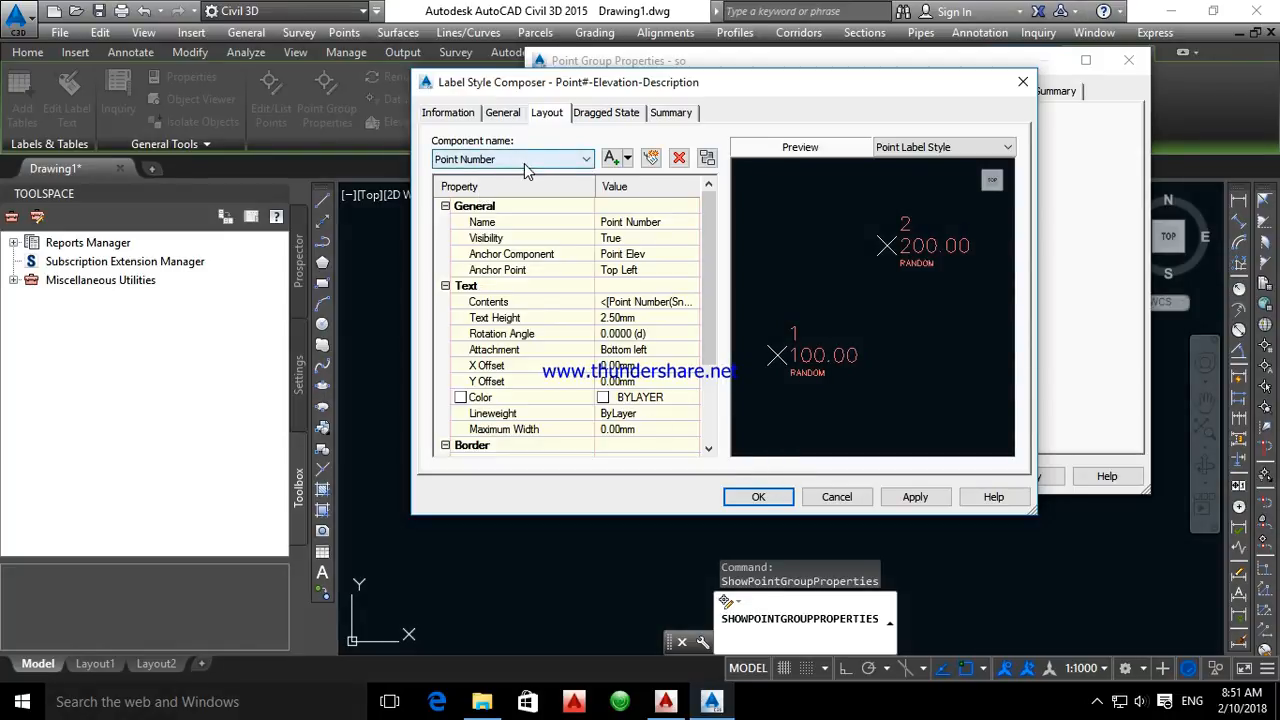
{"action": "left_click", "coordinate": [630, 318]}
{"action": "type", "text": "1"}
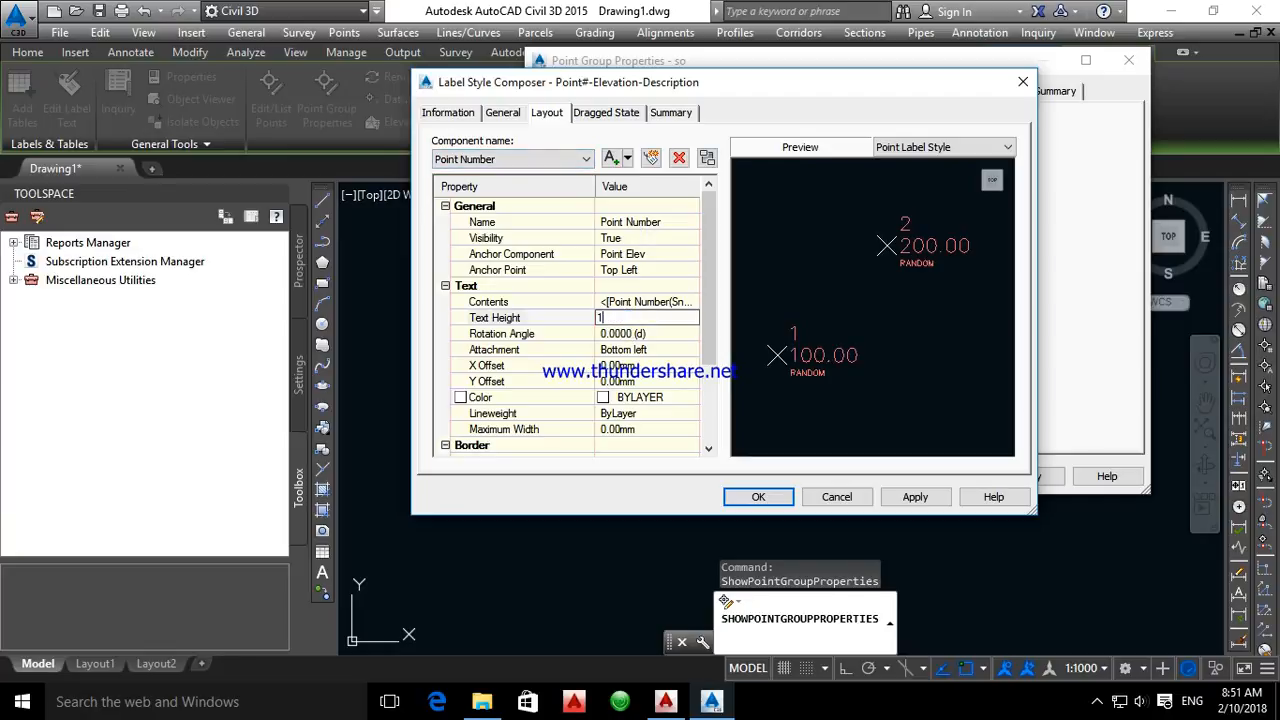
Set the Point Elev text height to 1 mm, accept the label style and apply the properties of point group so
{"action": "left_click", "coordinate": [520, 160]}
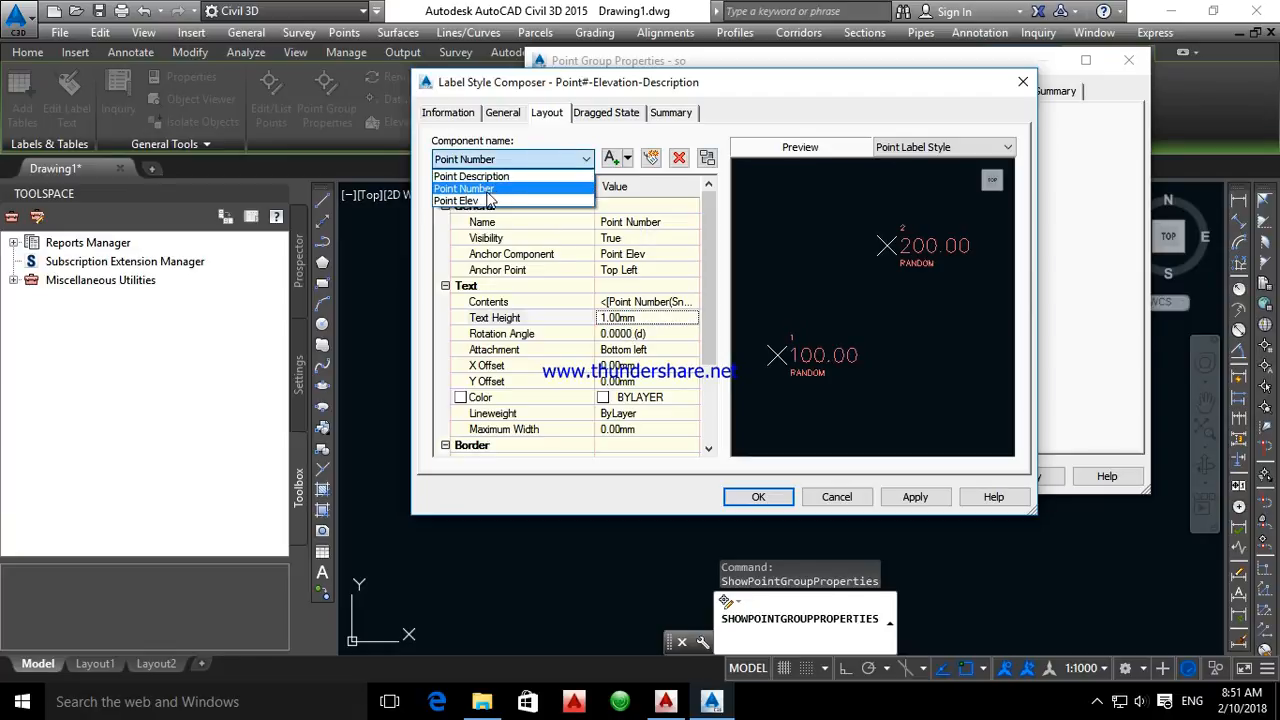
{"action": "left_click", "coordinate": [486, 201]}
{"action": "left_click", "coordinate": [642, 318]}
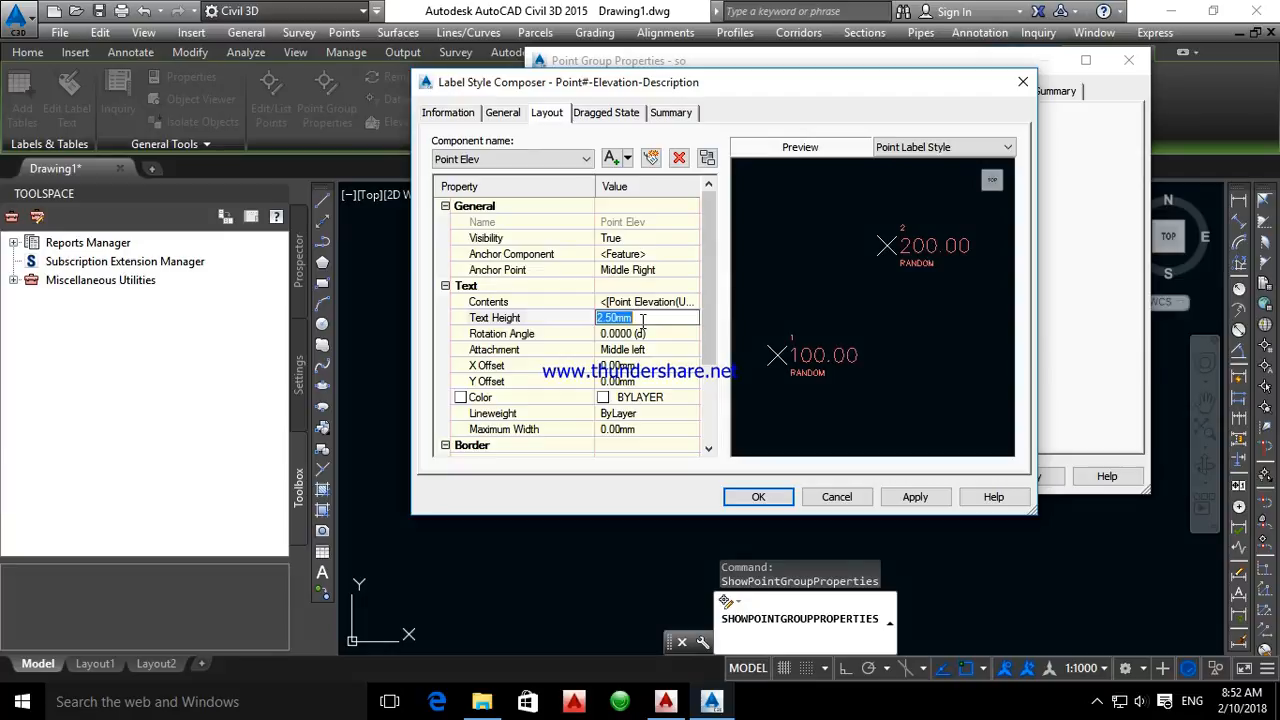
{"action": "left_click", "coordinate": [762, 498]}
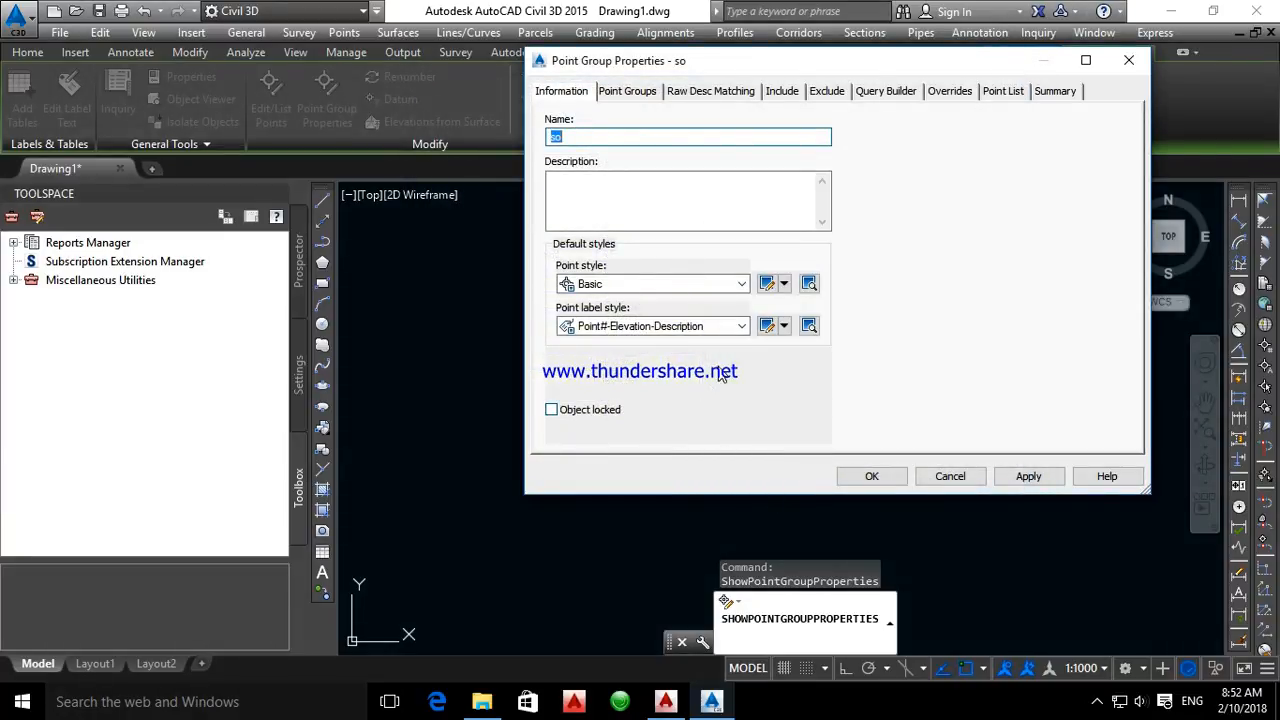
{"action": "left_click", "coordinate": [1029, 478]}
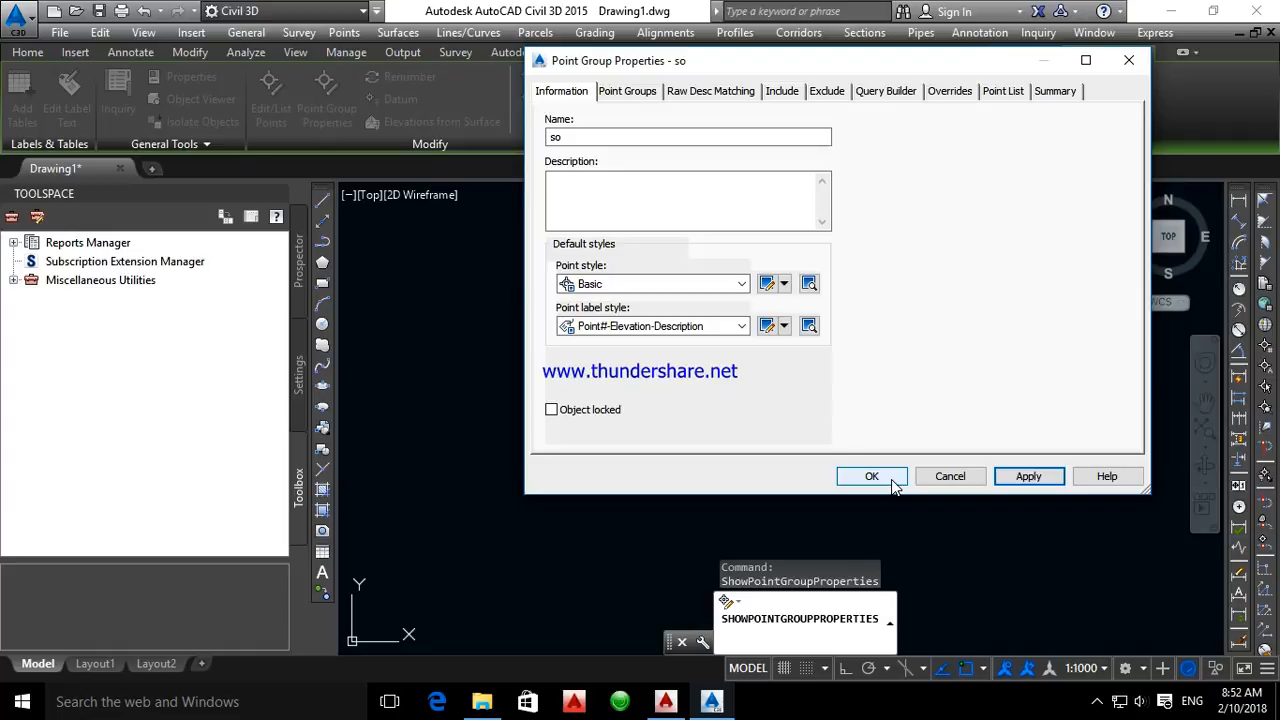
{"action": "left_click", "coordinate": [870, 477]}
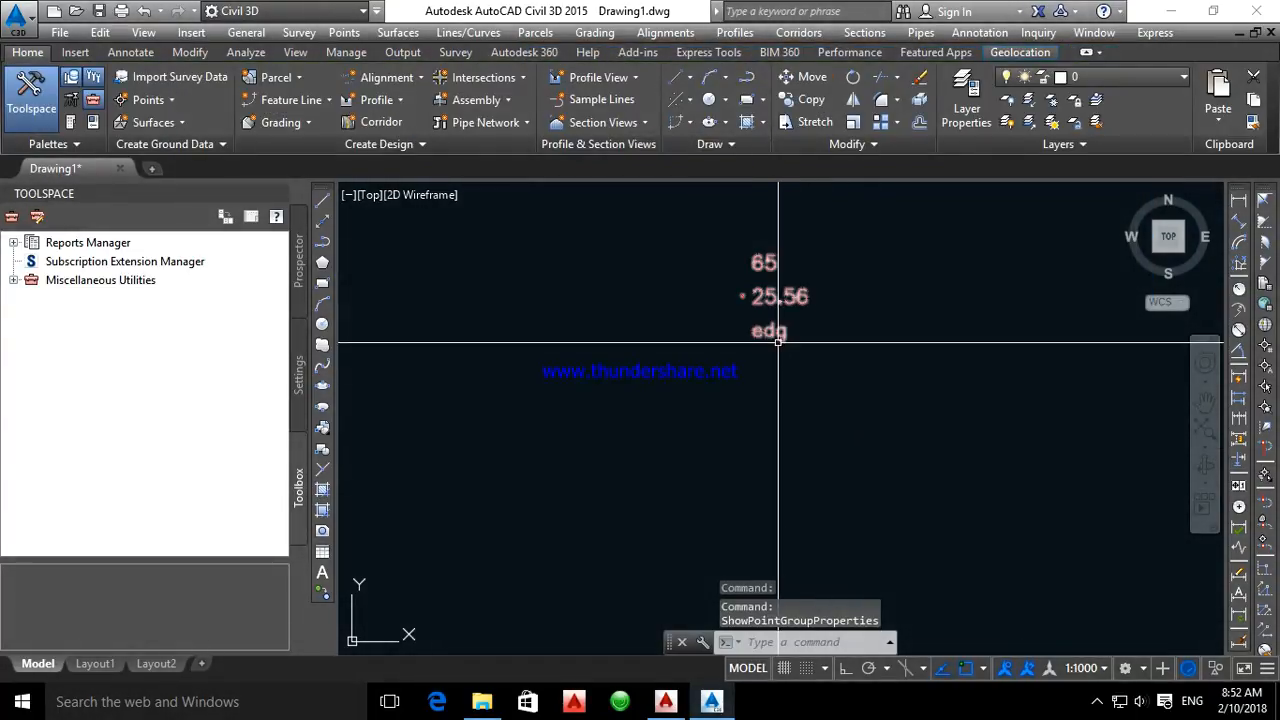
Reopen the Point#-Elevation-Description label style through the properties of point group so and set the Point Description text height to 0.2 mm
{"action": "scroll", "coordinate": [731, 304], "scroll_direction": "up", "scroll_amount": 9}
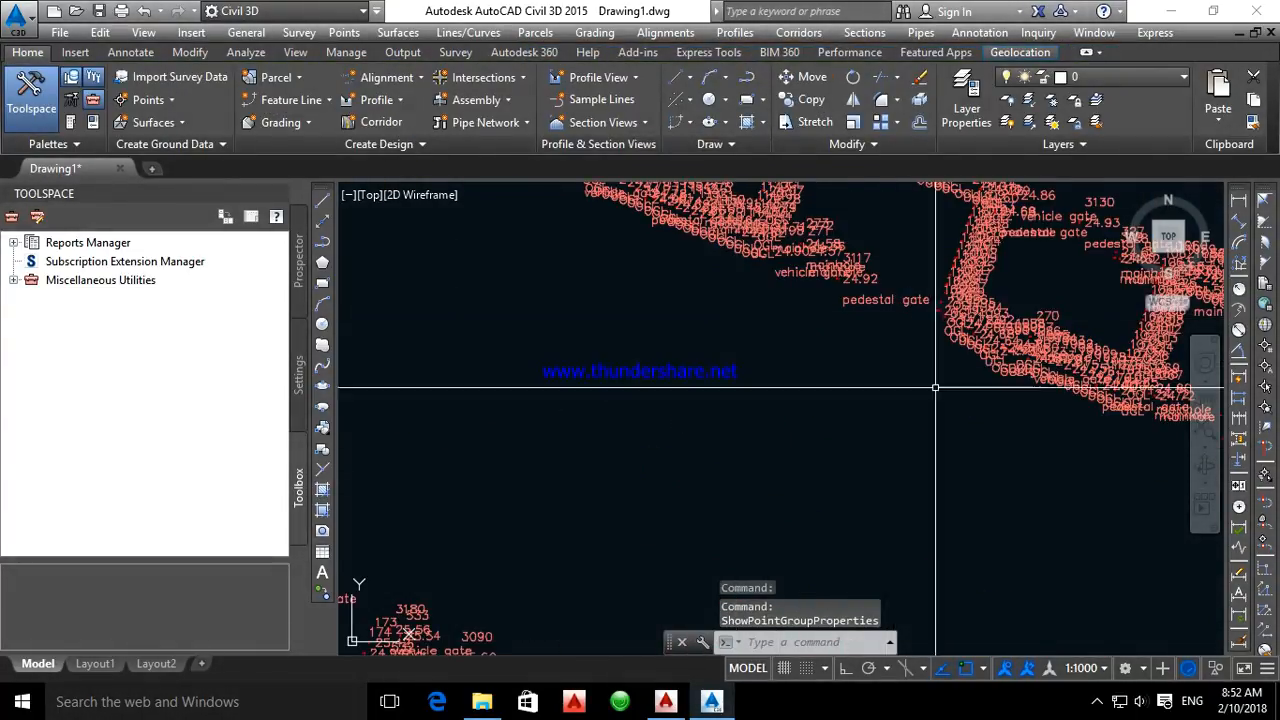
{"action": "scroll", "coordinate": [888, 362], "scroll_direction": "down", "scroll_amount": 5}
{"action": "scroll", "coordinate": [845, 313], "scroll_direction": "down", "scroll_amount": 3}
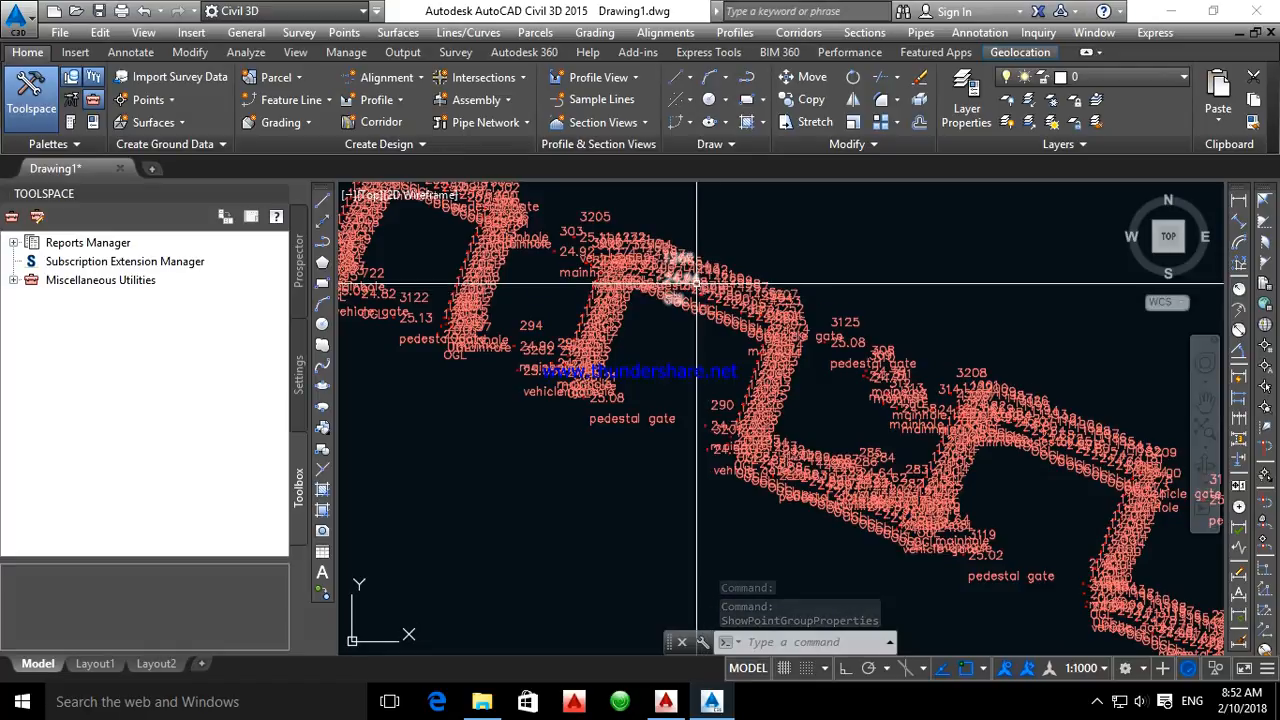
{"action": "left_click", "coordinate": [697, 284]}
{"action": "right_click", "coordinate": [688, 184]}
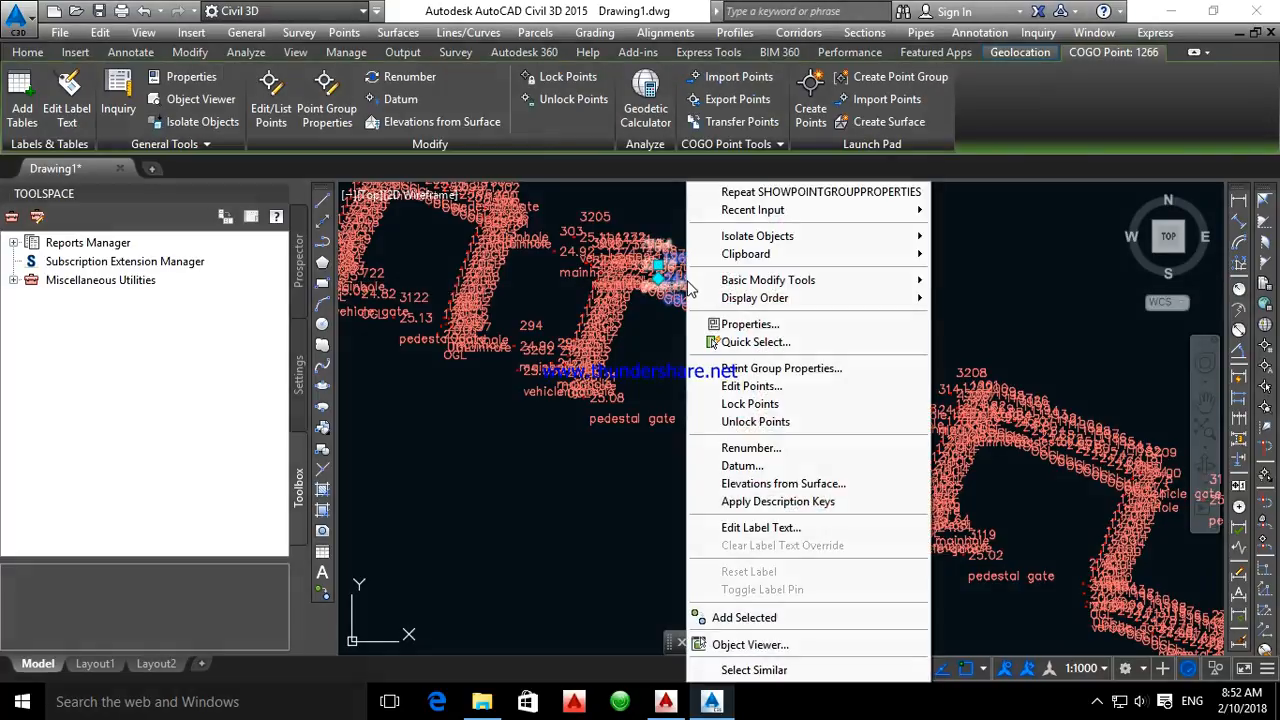
{"action": "left_click", "coordinate": [797, 370]}
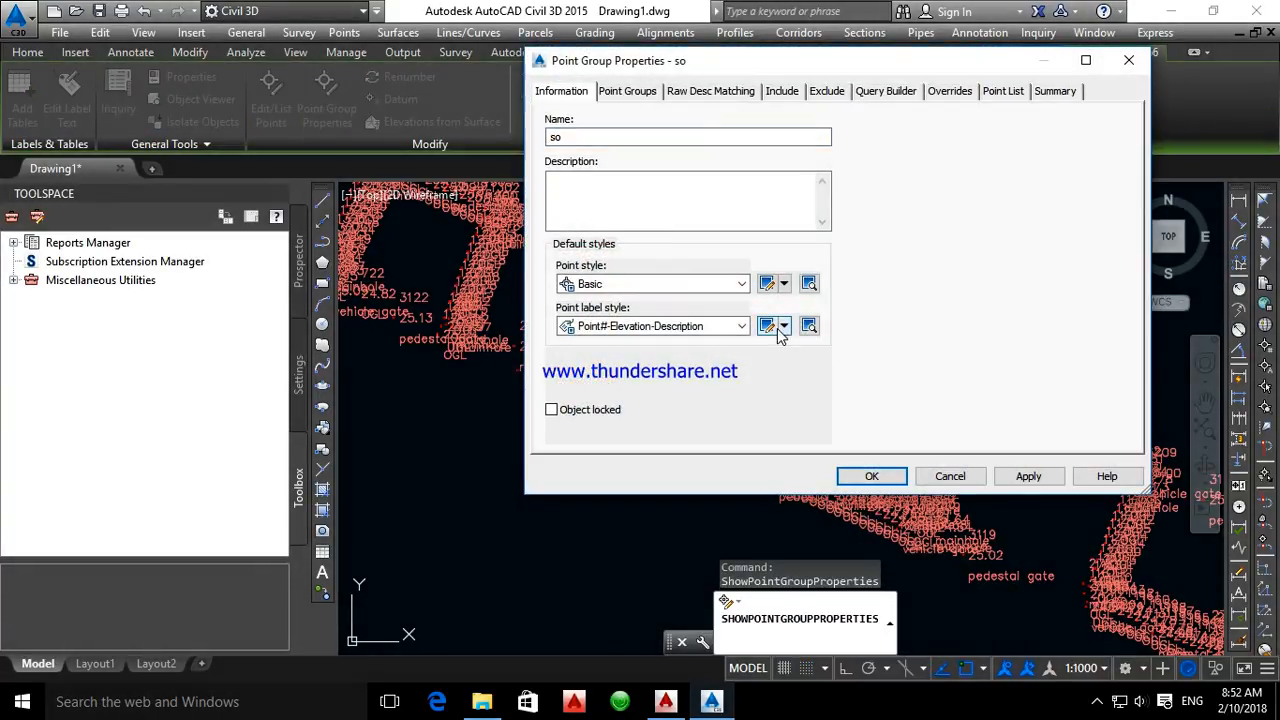
{"action": "left_click", "coordinate": [767, 327]}
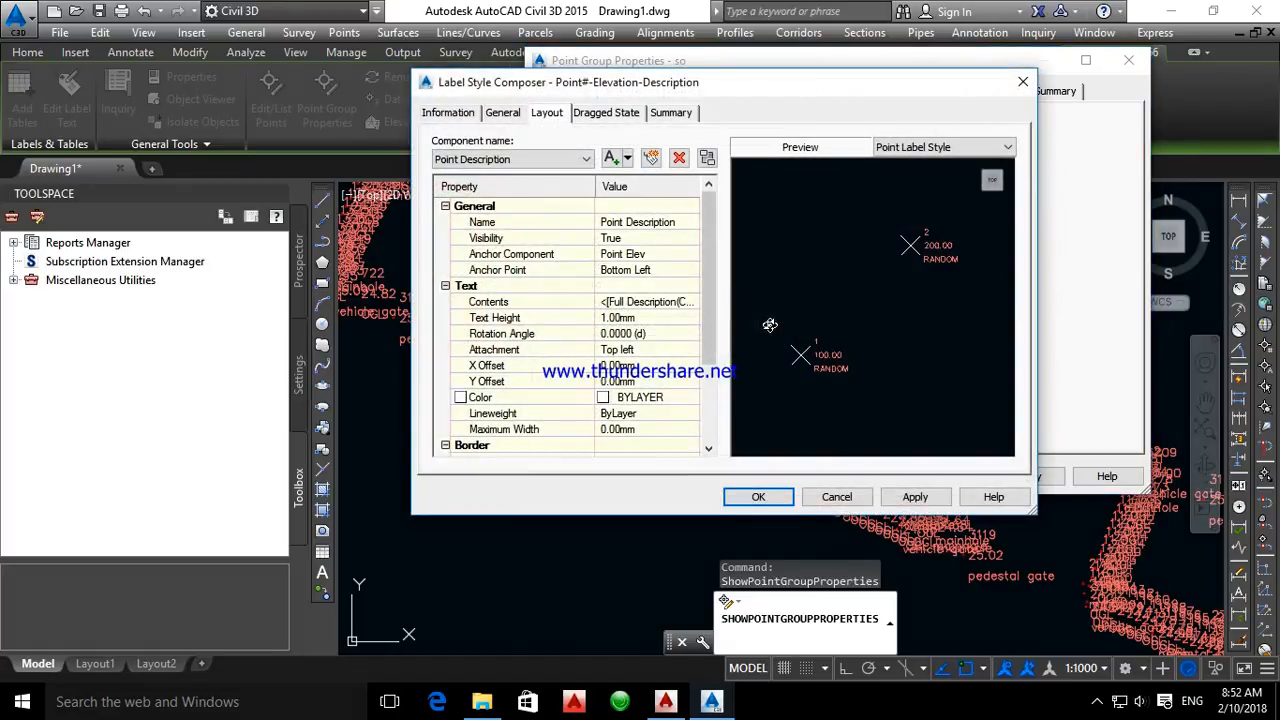
{"action": "left_click", "coordinate": [644, 318]}
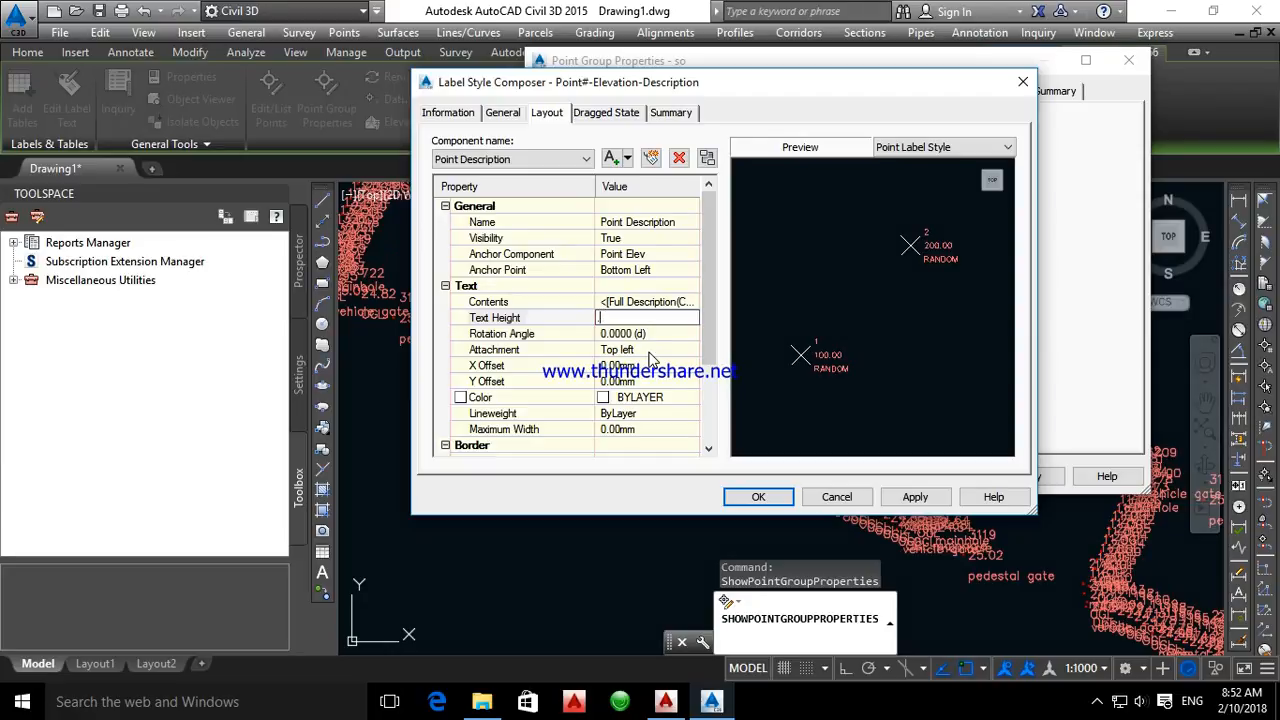
Reduce the Point Number text height in the label style to match the Point Description text
{"action": "left_click", "coordinate": [585, 159]}
{"action": "left_click", "coordinate": [470, 177]}
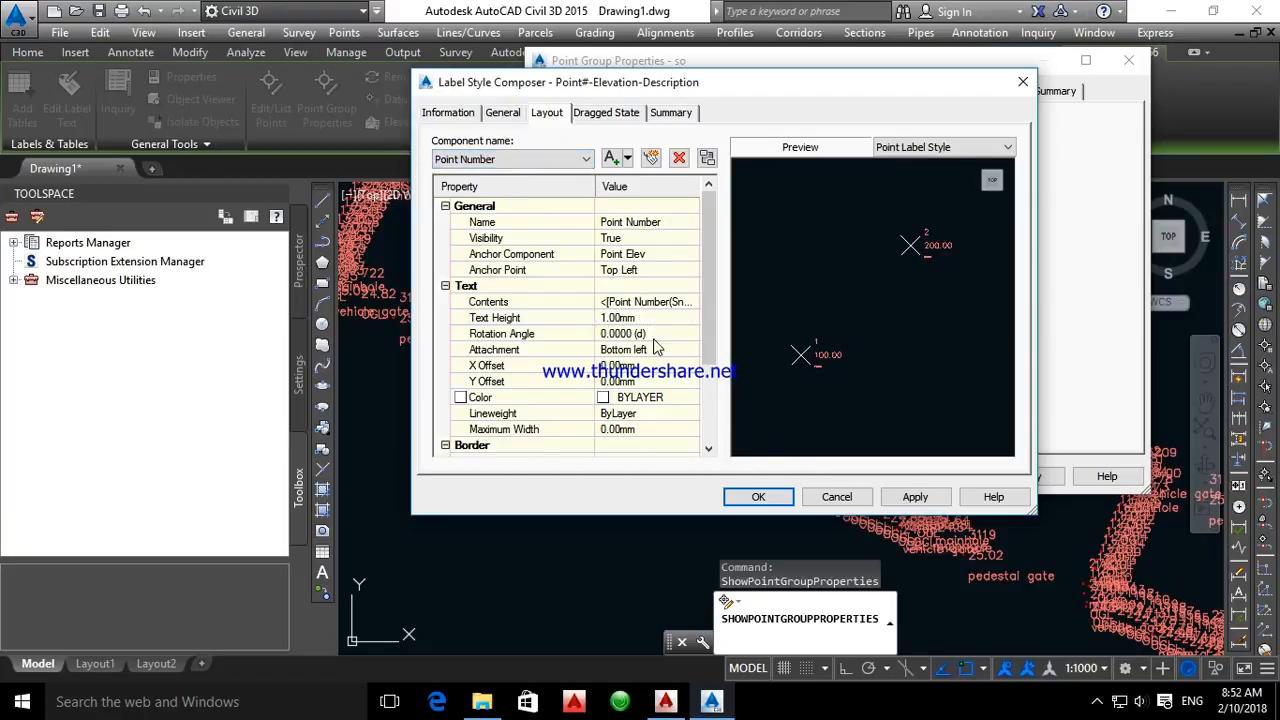
{"action": "left_click", "coordinate": [636, 318]}
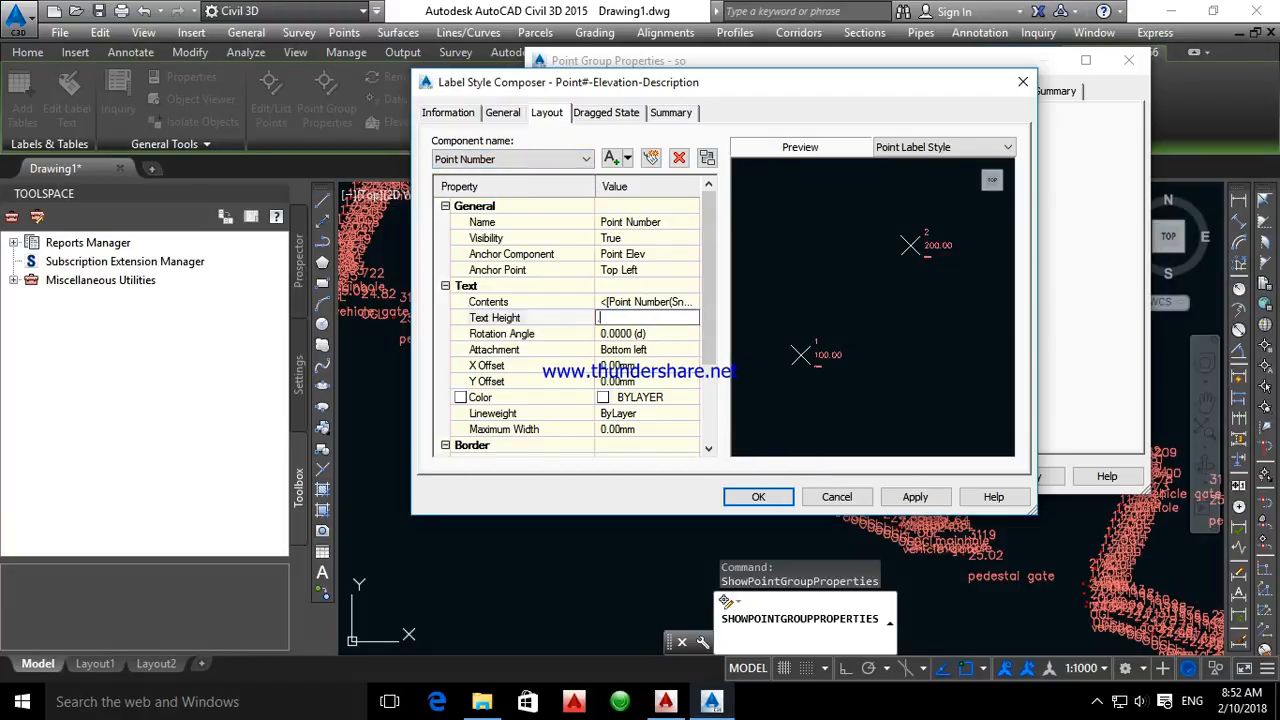
Set the Point Elev text height to 0.2 mm, then accept the label style and the point group properties
{"action": "left_click", "coordinate": [520, 159]}
{"action": "left_click", "coordinate": [472, 200]}
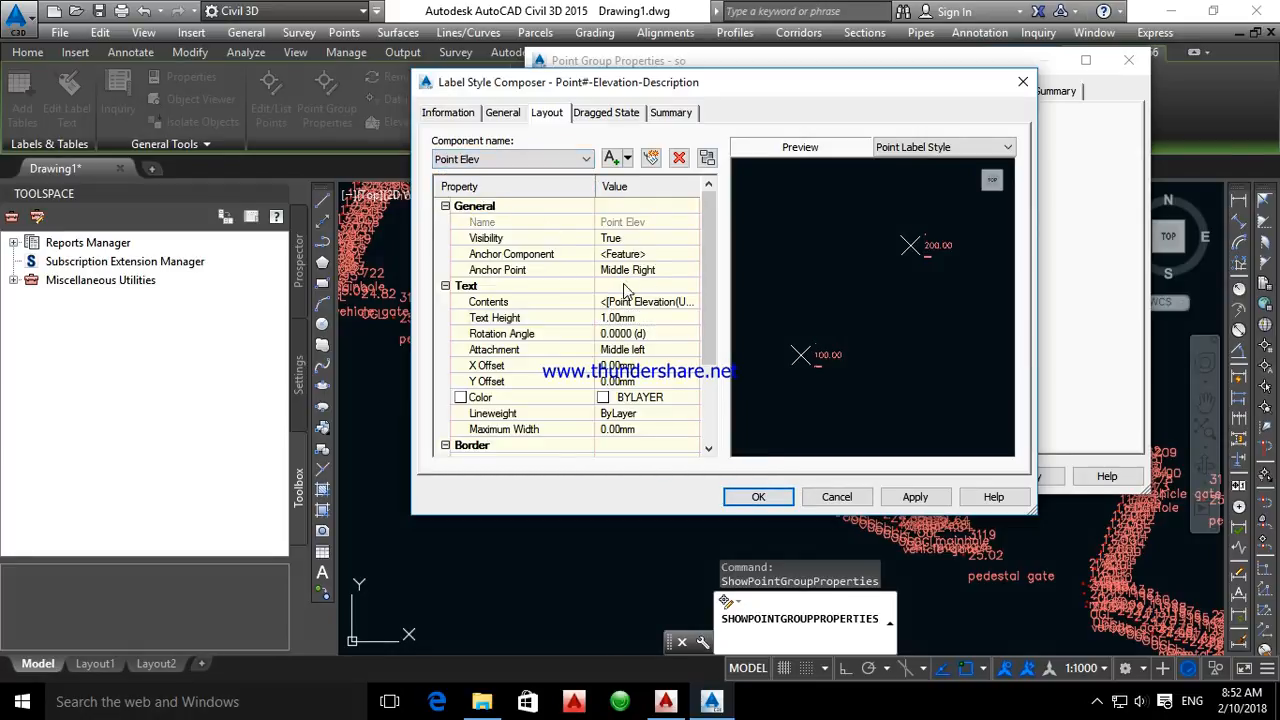
{"action": "left_click", "coordinate": [622, 316]}
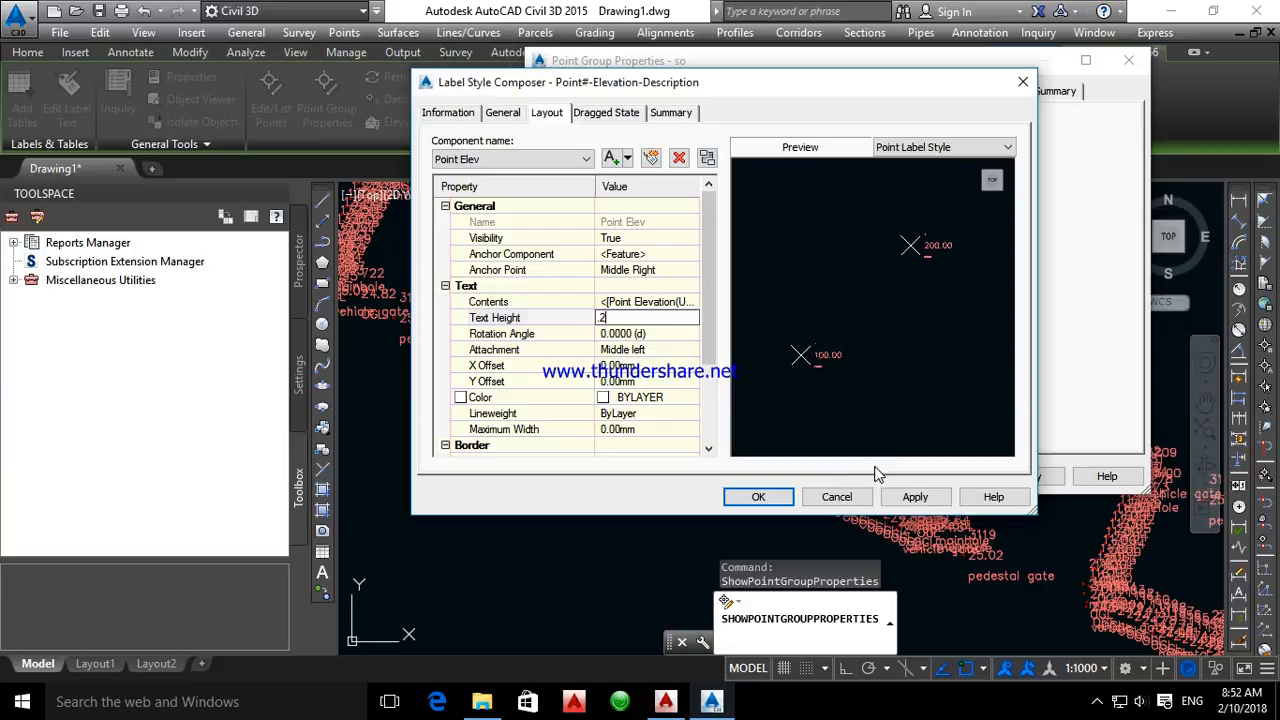
{"action": "type", "text": ".2"}
{"action": "left_click", "coordinate": [908, 500]}
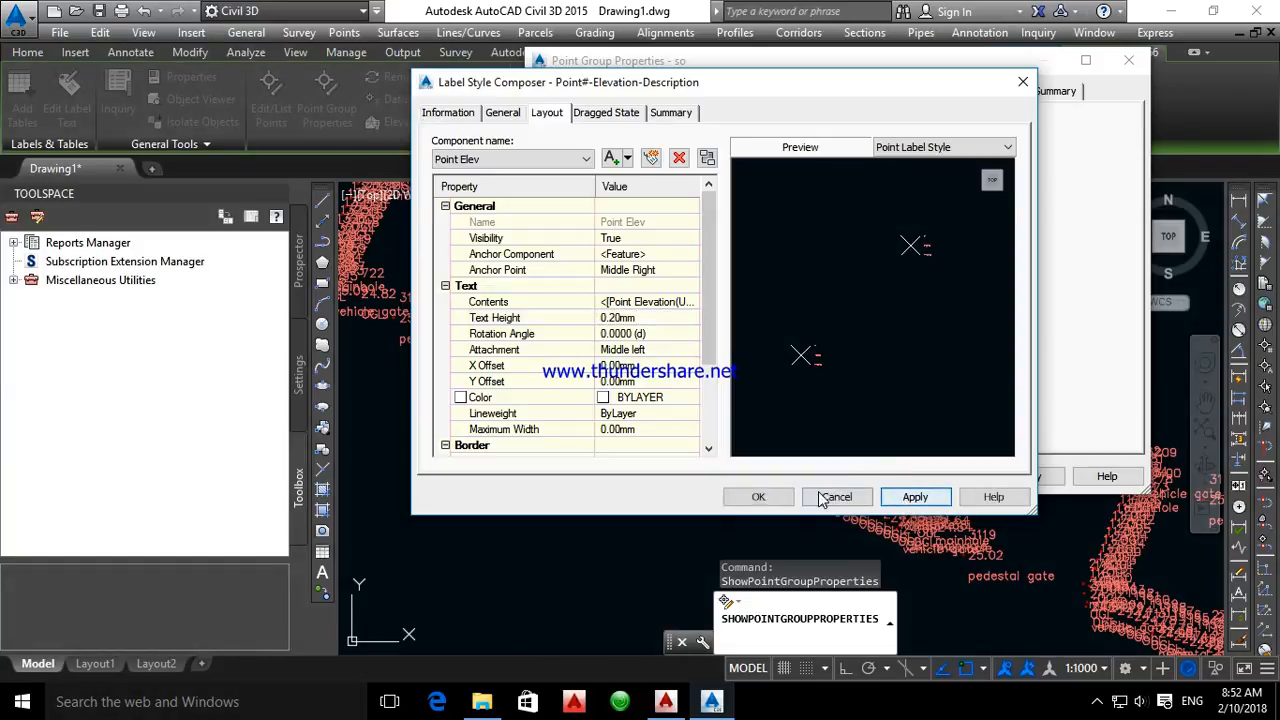
{"action": "left_click", "coordinate": [757, 497]}
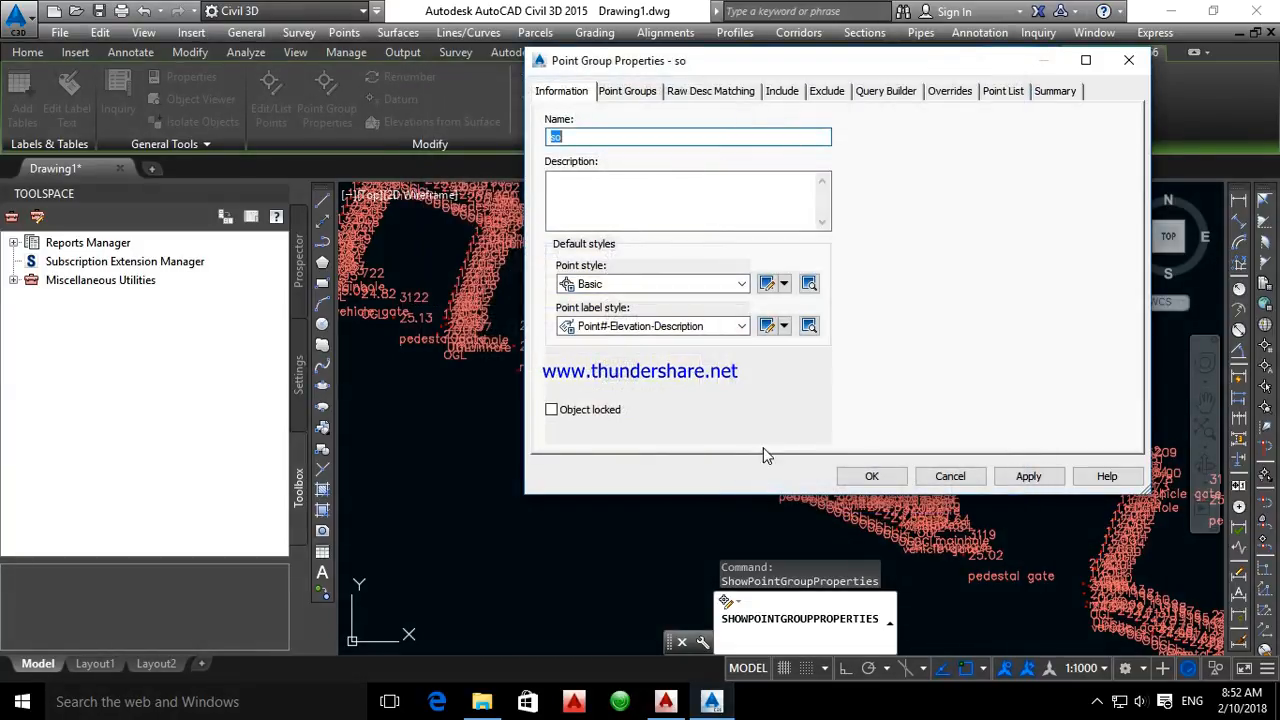
{"action": "left_click", "coordinate": [1022, 476]}
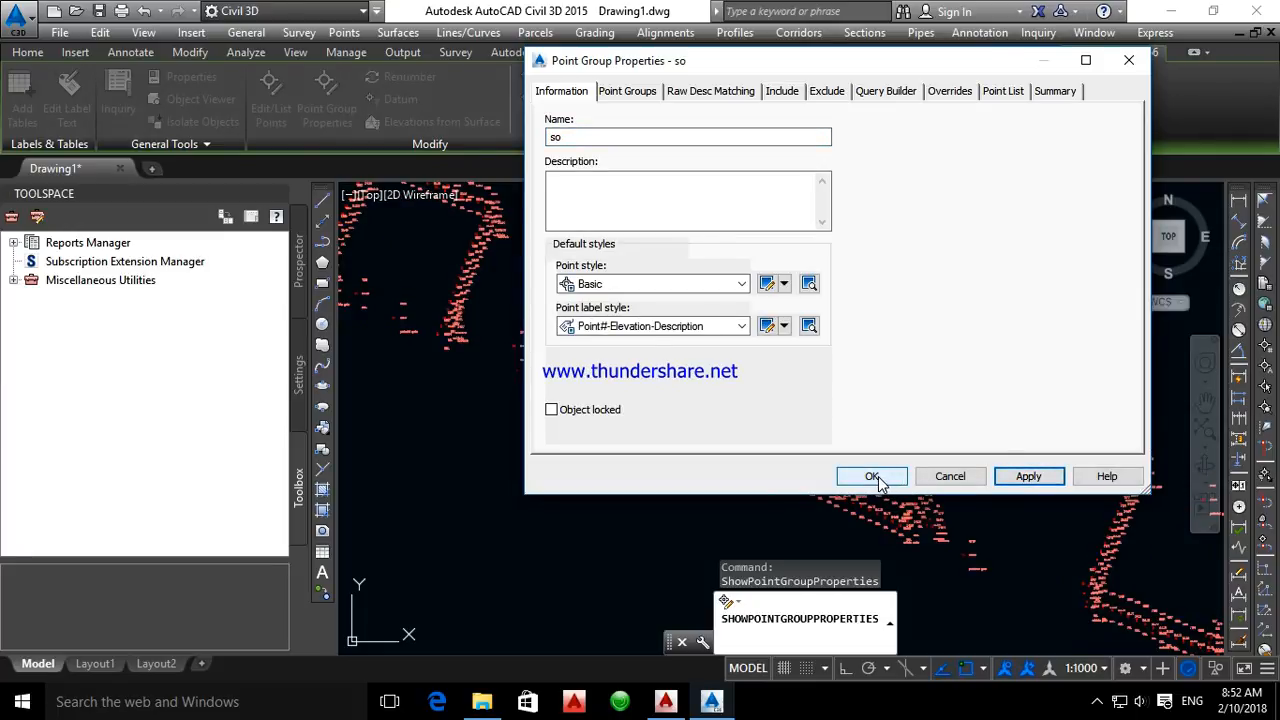
{"action": "left_click", "coordinate": [872, 476]}
Examine the spacing between markers, numbers, elevations and descriptions along the row of points around point 1265
{"action": "scroll", "coordinate": [672, 242], "scroll_direction": "up", "scroll_amount": 3}
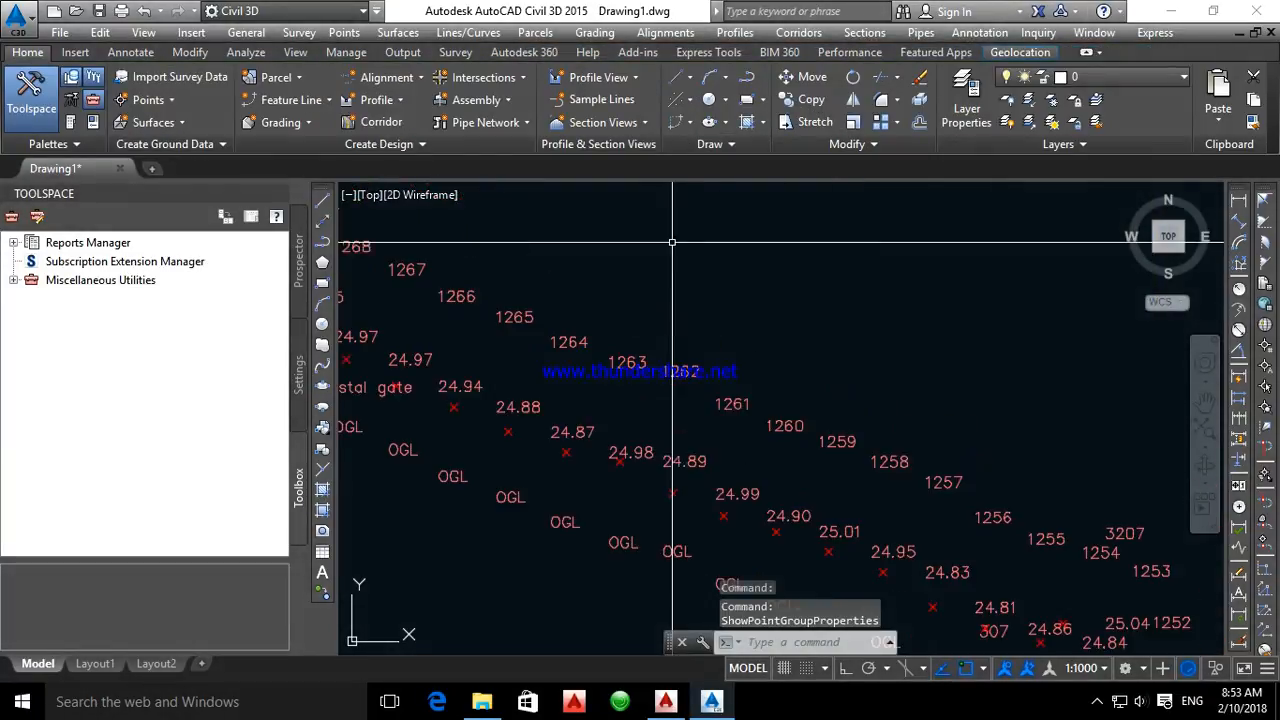
{"action": "middle_click_drag", "start_coordinate": [745, 415], "coordinate": [880, 311]}
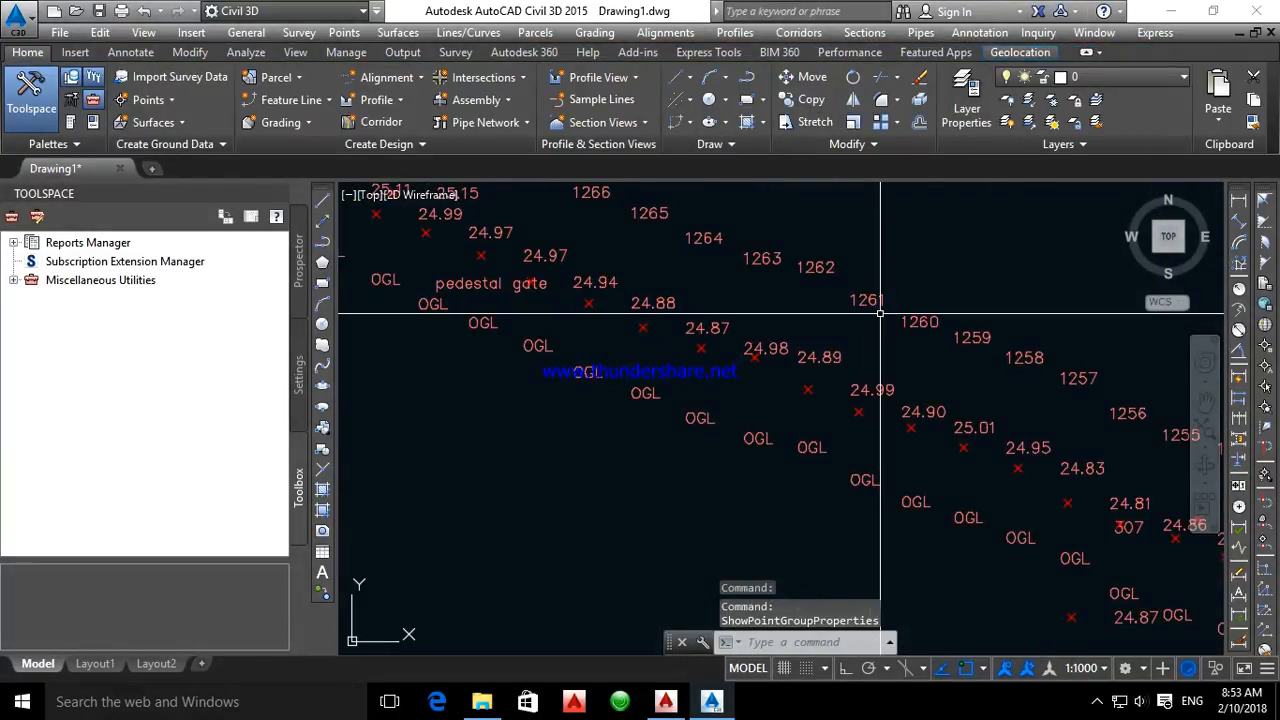
{"action": "left_click", "coordinate": [653, 302]}
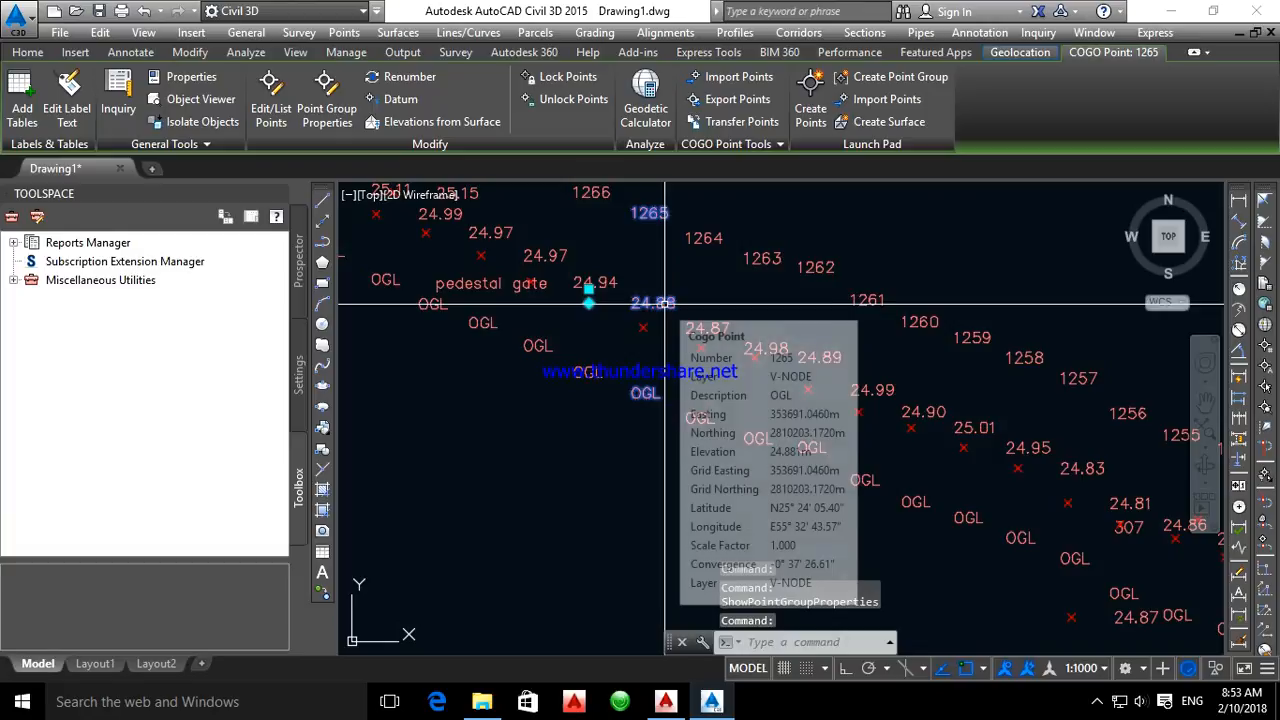
{"action": "scroll", "coordinate": [664, 298], "scroll_direction": "down", "scroll_amount": 3}
{"action": "key", "text": "Escape"}
{"action": "scroll", "coordinate": [670, 295], "scroll_direction": "up", "scroll_amount": 4}
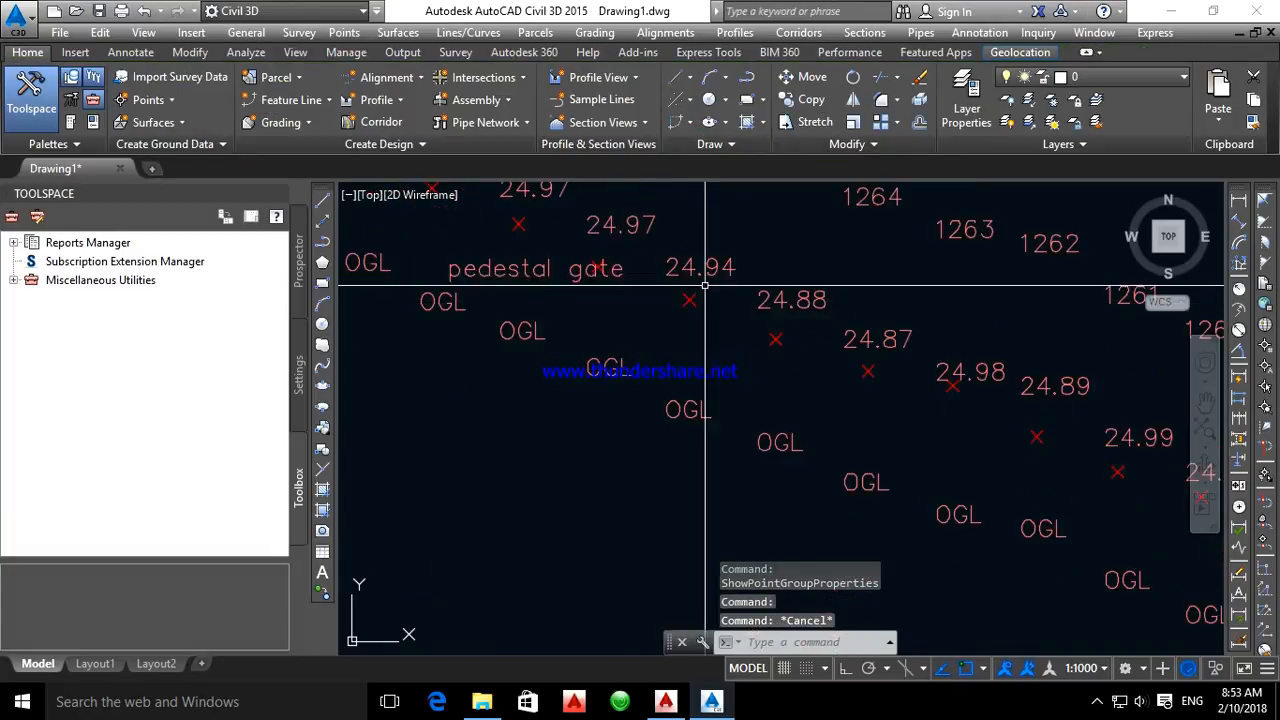
Open the Point#-Elevation-Description label style through the properties of point 1265's group and review the Point Description layout properties
{"action": "left_click", "coordinate": [687, 290]}
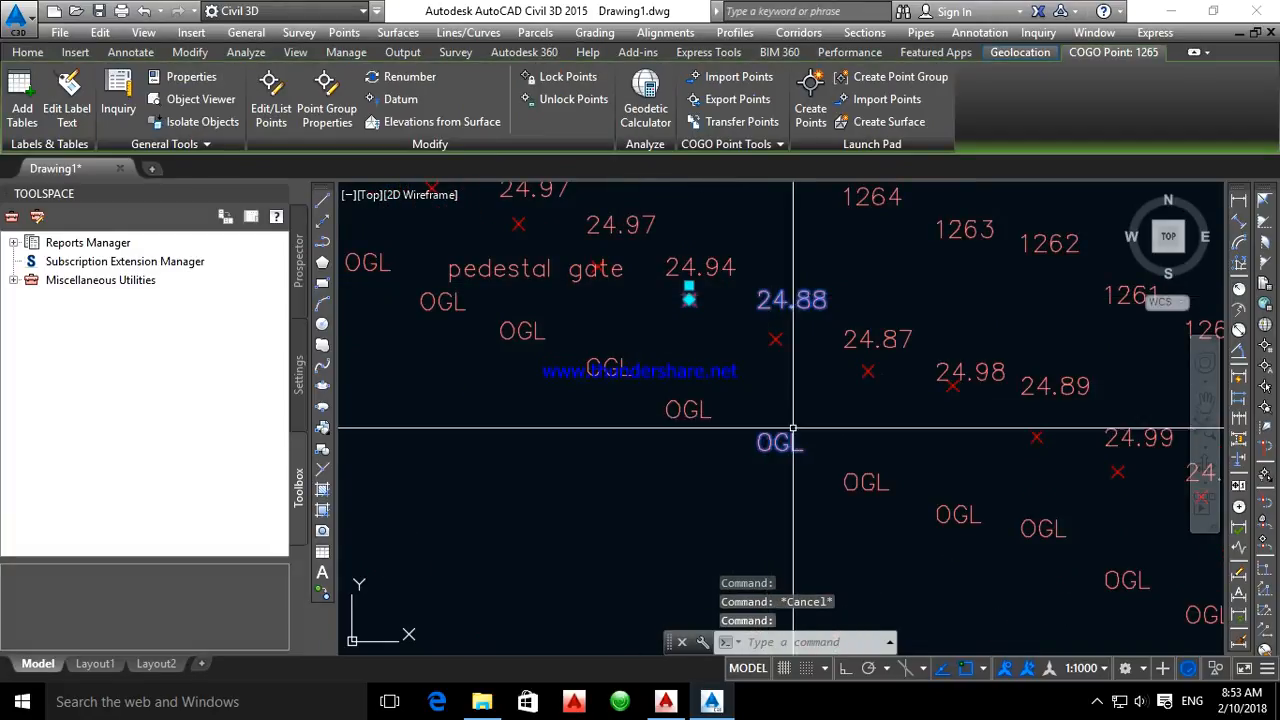
{"action": "scroll", "coordinate": [766, 430], "scroll_direction": "down", "scroll_amount": 3}
{"action": "scroll", "coordinate": [788, 382], "scroll_direction": "up", "scroll_amount": 4}
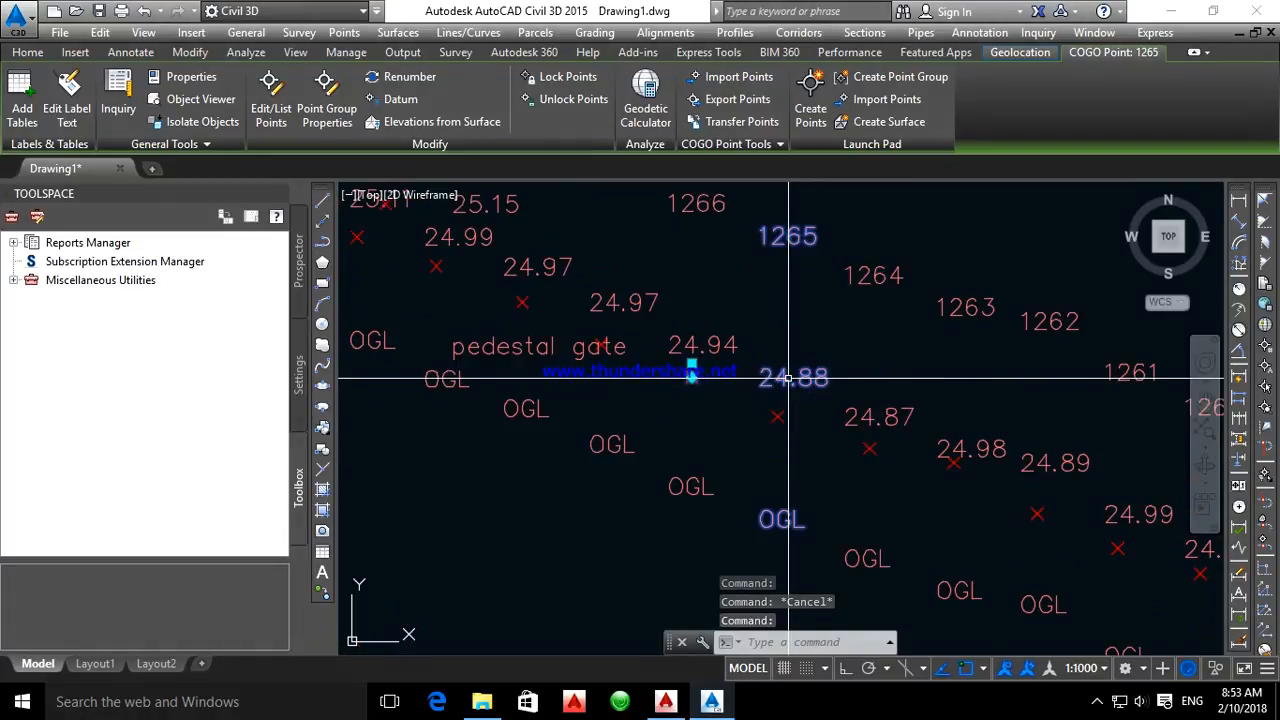
{"action": "right_click", "coordinate": [779, 373]}
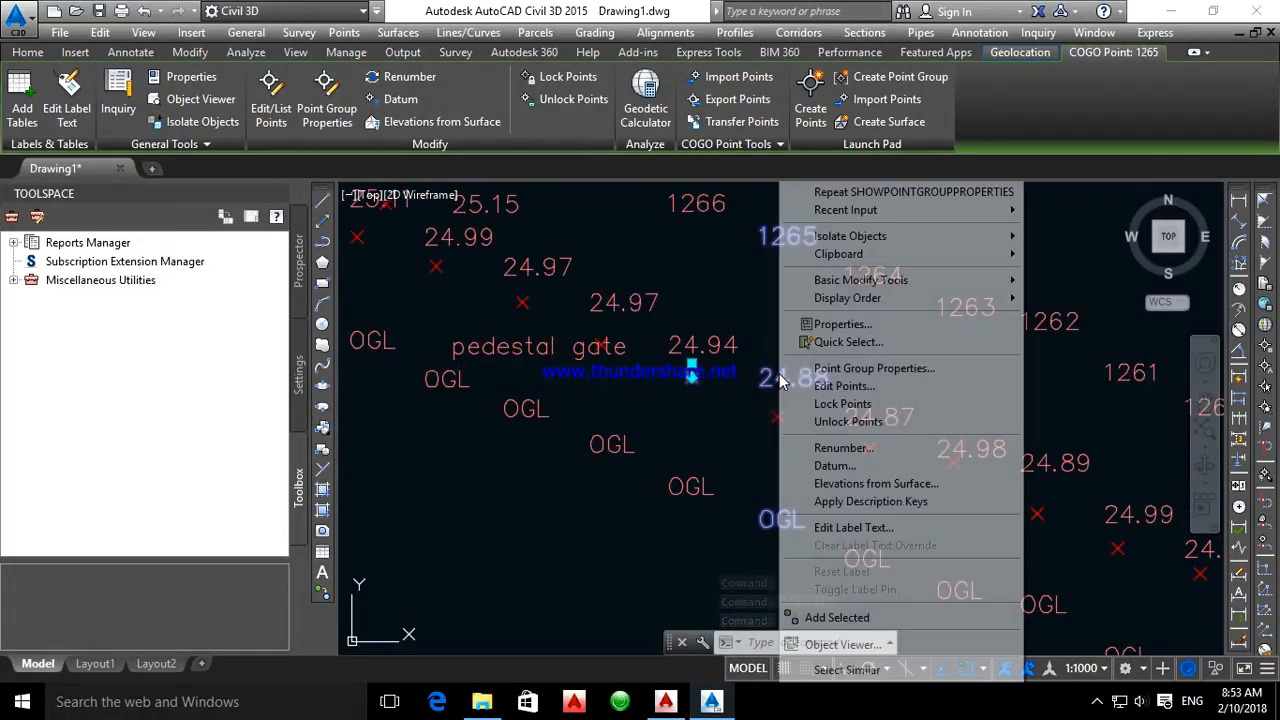
{"action": "left_click", "coordinate": [873, 368]}
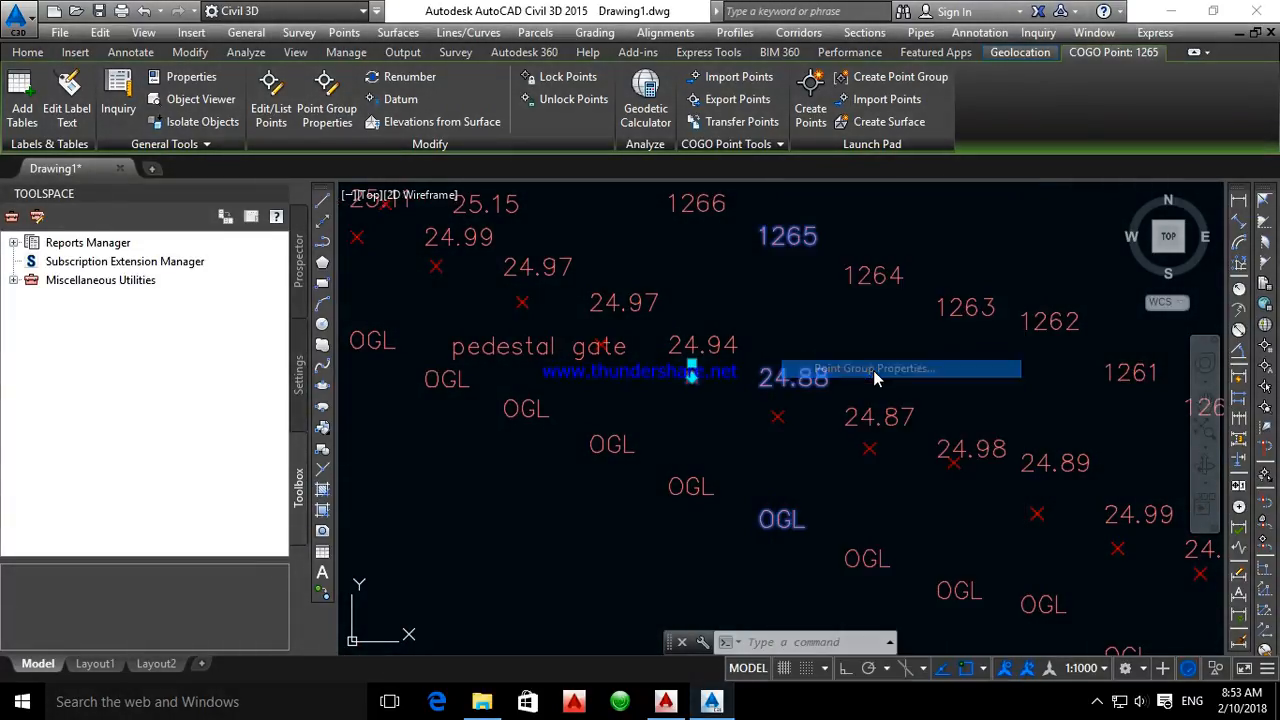
{"action": "left_click", "coordinate": [767, 326]}
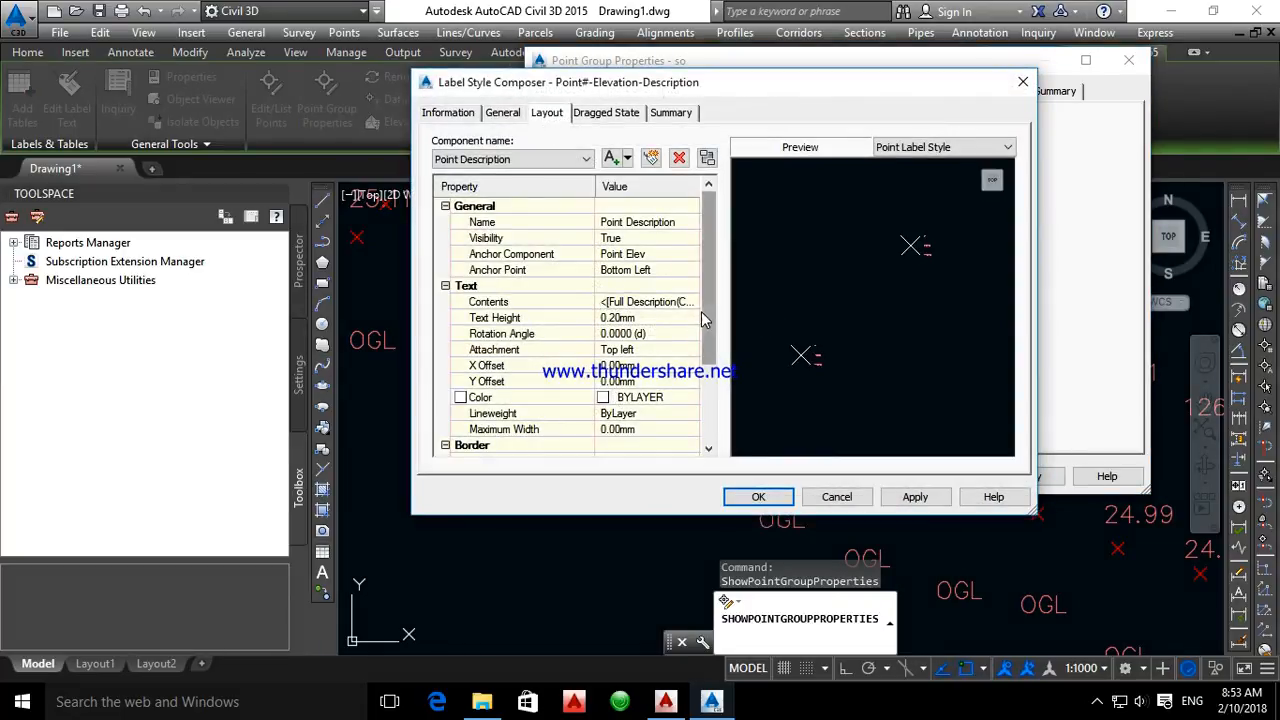
{"action": "left_click_drag", "start_coordinate": [701, 312], "coordinate": [704, 373]}
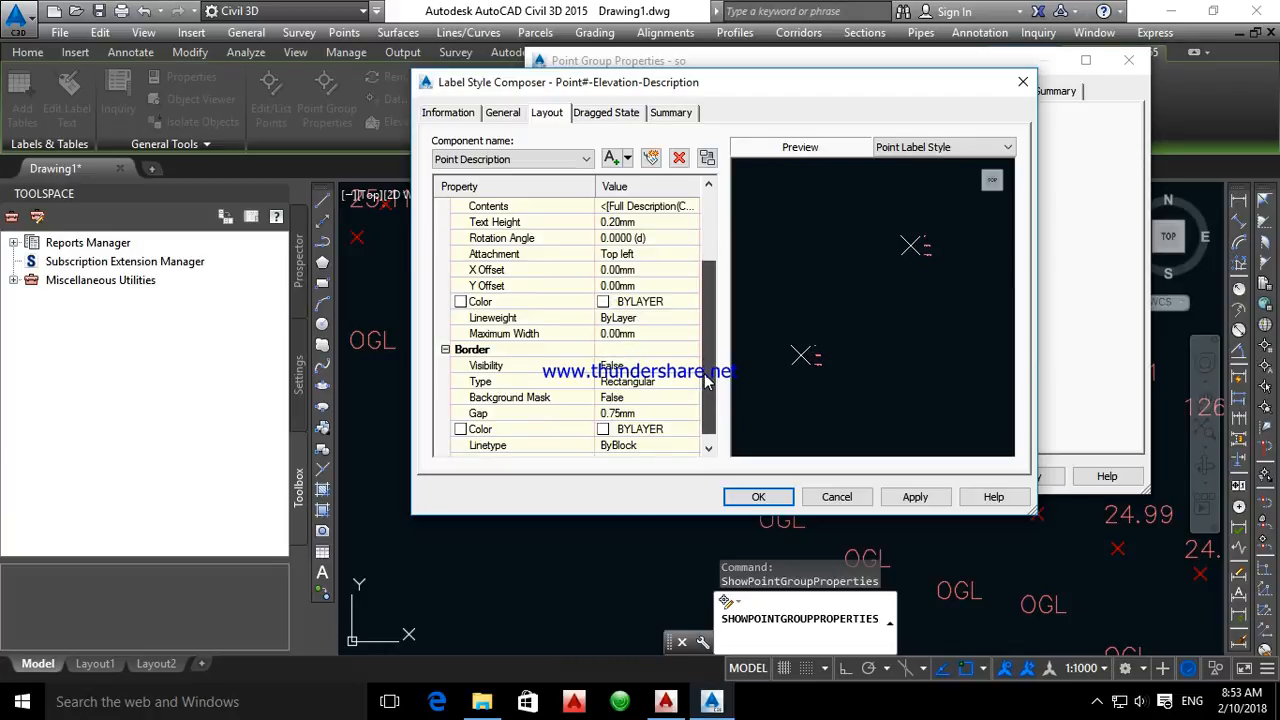
{"action": "left_click_drag", "start_coordinate": [704, 373], "coordinate": [705, 334]}
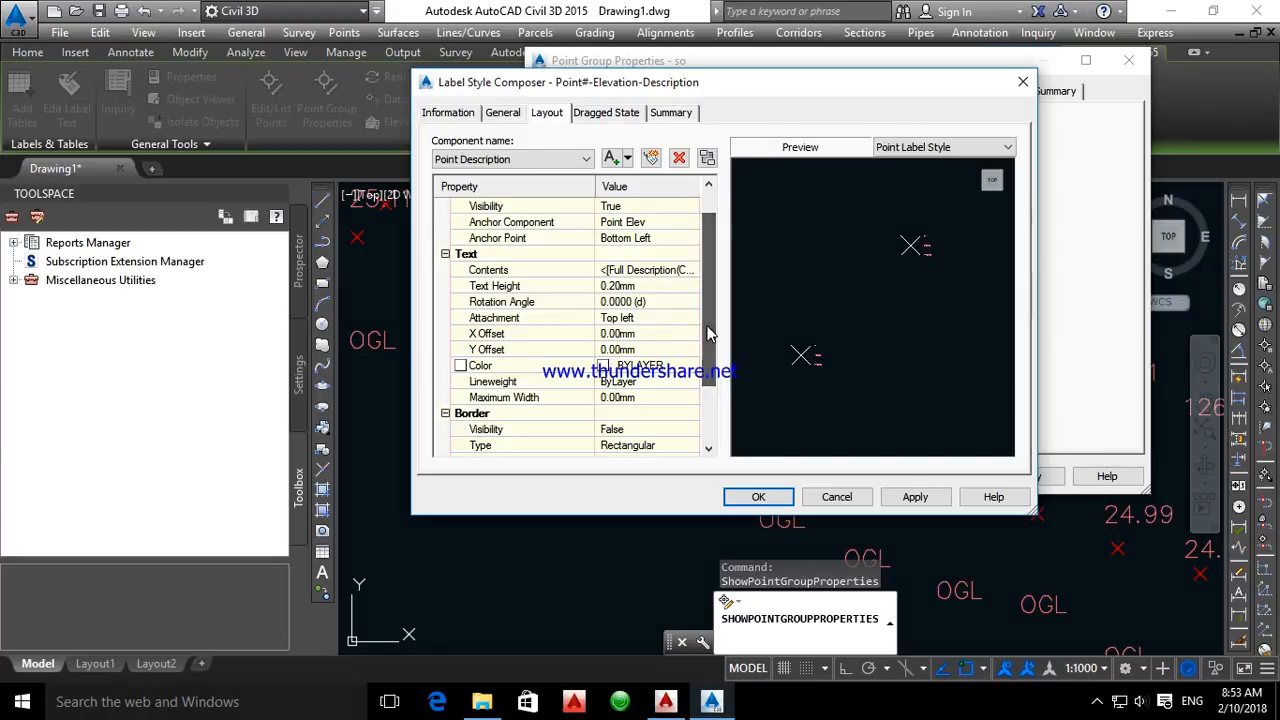
Review the text and border properties of the Point Elev component, then close the label style
{"action": "left_click", "coordinate": [540, 160]}
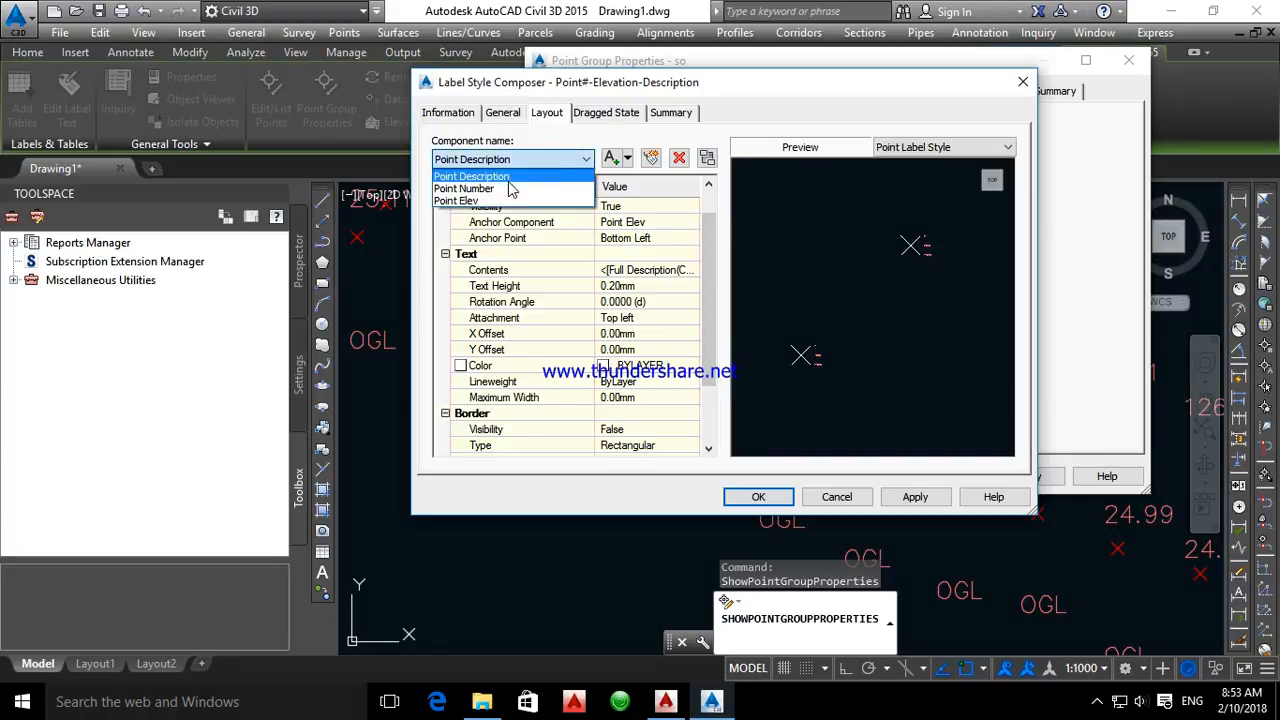
{"action": "left_click", "coordinate": [510, 183]}
{"action": "left_click", "coordinate": [505, 160]}
{"action": "left_click", "coordinate": [483, 204]}
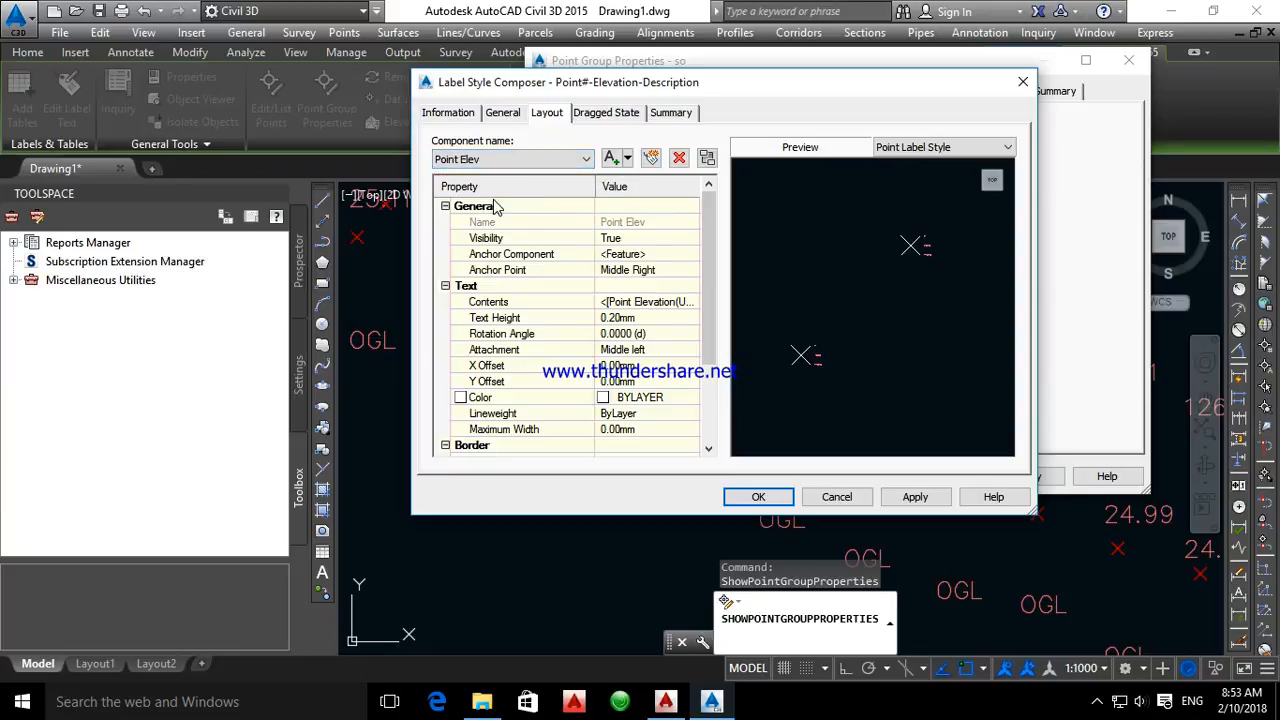
{"action": "left_click_drag", "start_coordinate": [710, 324], "coordinate": [713, 374]}
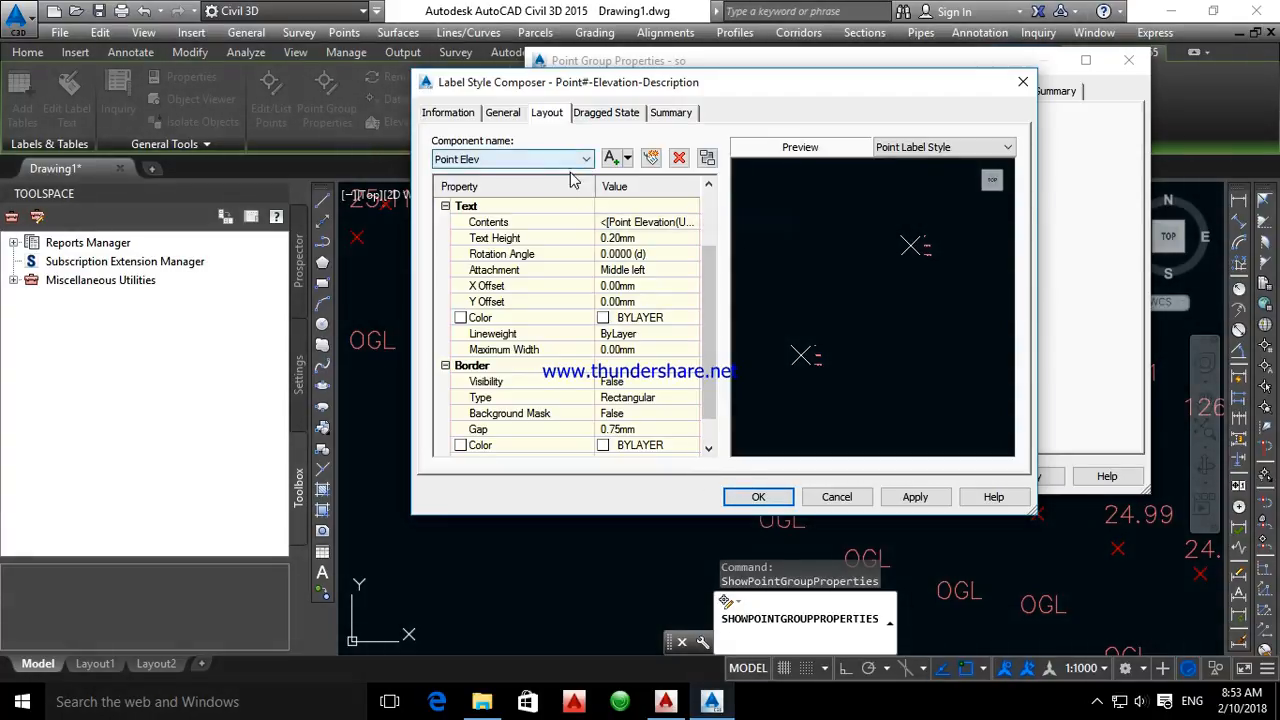
{"action": "left_click", "coordinate": [755, 497]}
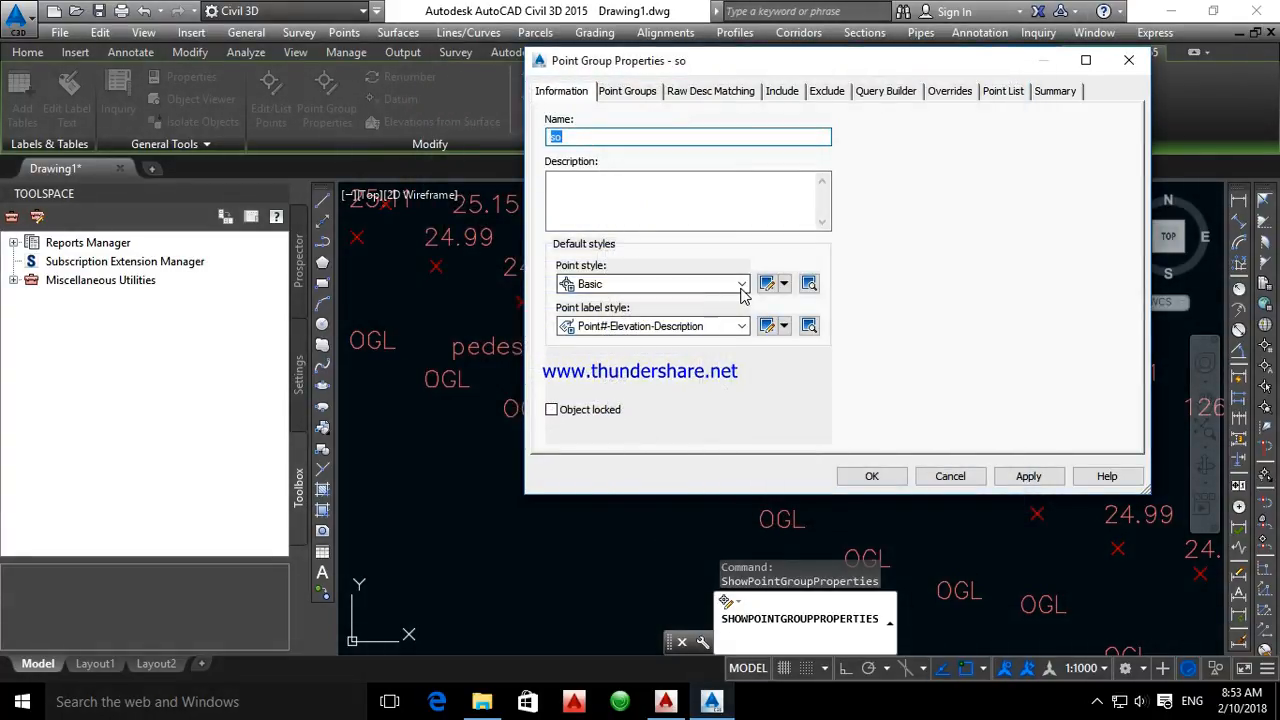
Check the marker settings of the Basic point style, then leave the point group properties without changes
{"action": "left_click", "coordinate": [766, 284]}
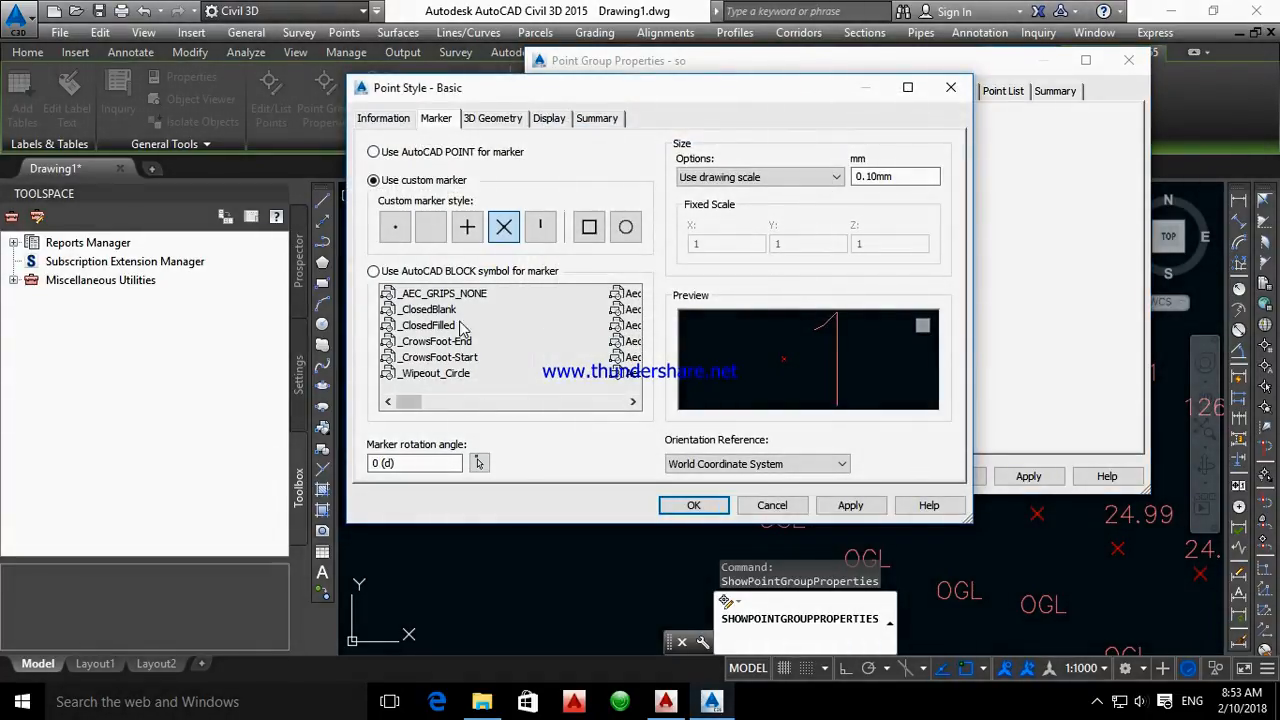
{"action": "left_click", "coordinate": [752, 510]}
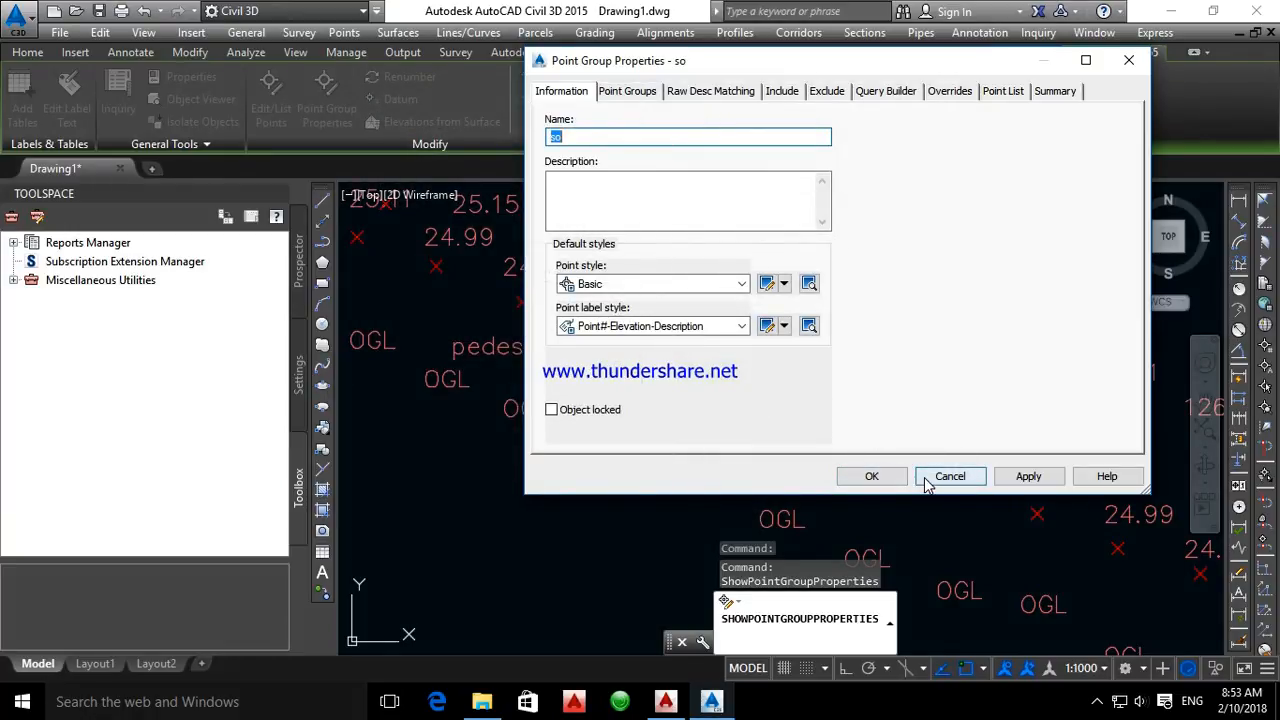
{"action": "left_click", "coordinate": [925, 482]}
{"action": "left_click", "coordinate": [1096, 704]}
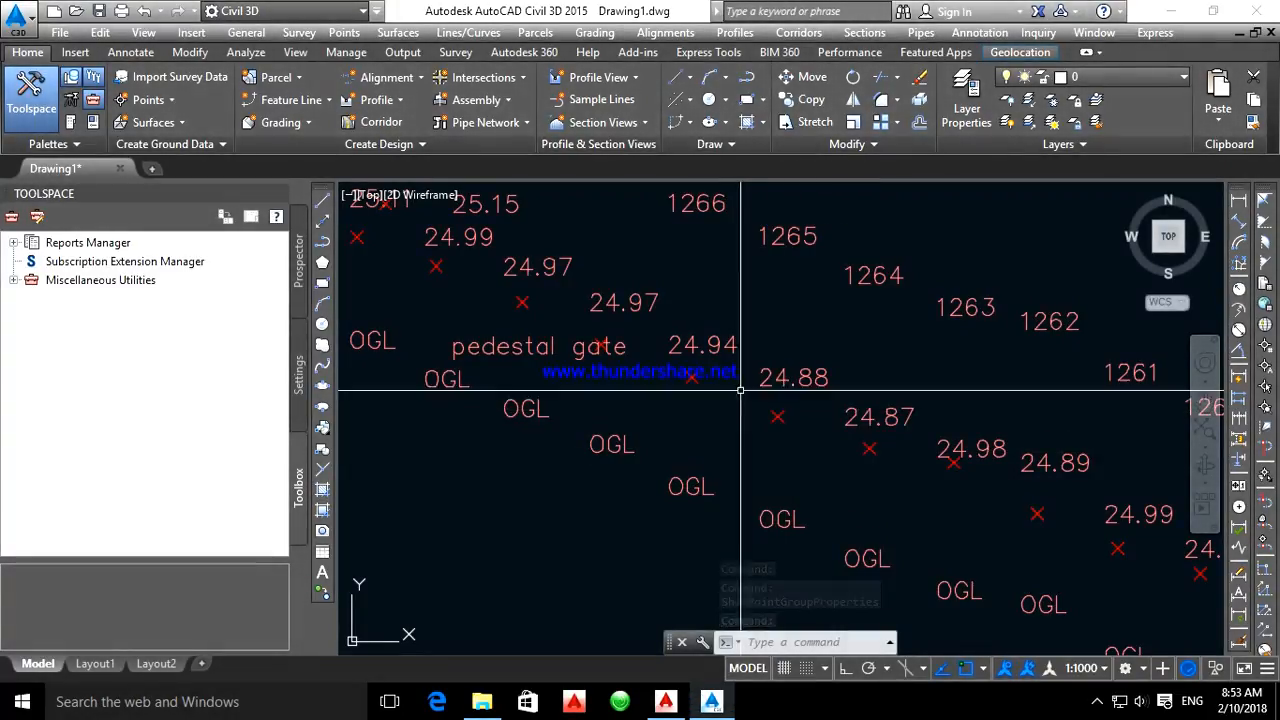
{"action": "scroll", "coordinate": [755, 365], "scroll_direction": "down", "scroll_amount": 7}
{"action": "scroll", "coordinate": [837, 460], "scroll_direction": "up", "scroll_amount": 6}
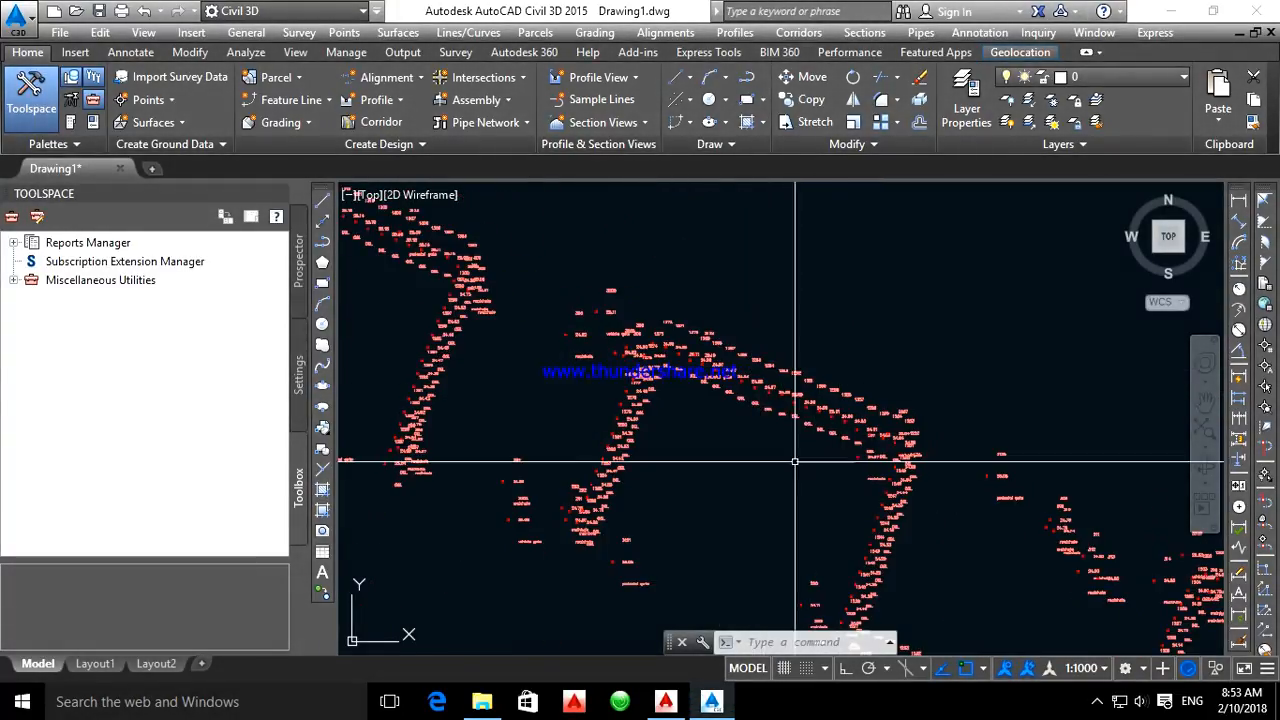
{"action": "scroll", "coordinate": [640, 420], "scroll_direction": "up", "scroll_amount": 5}
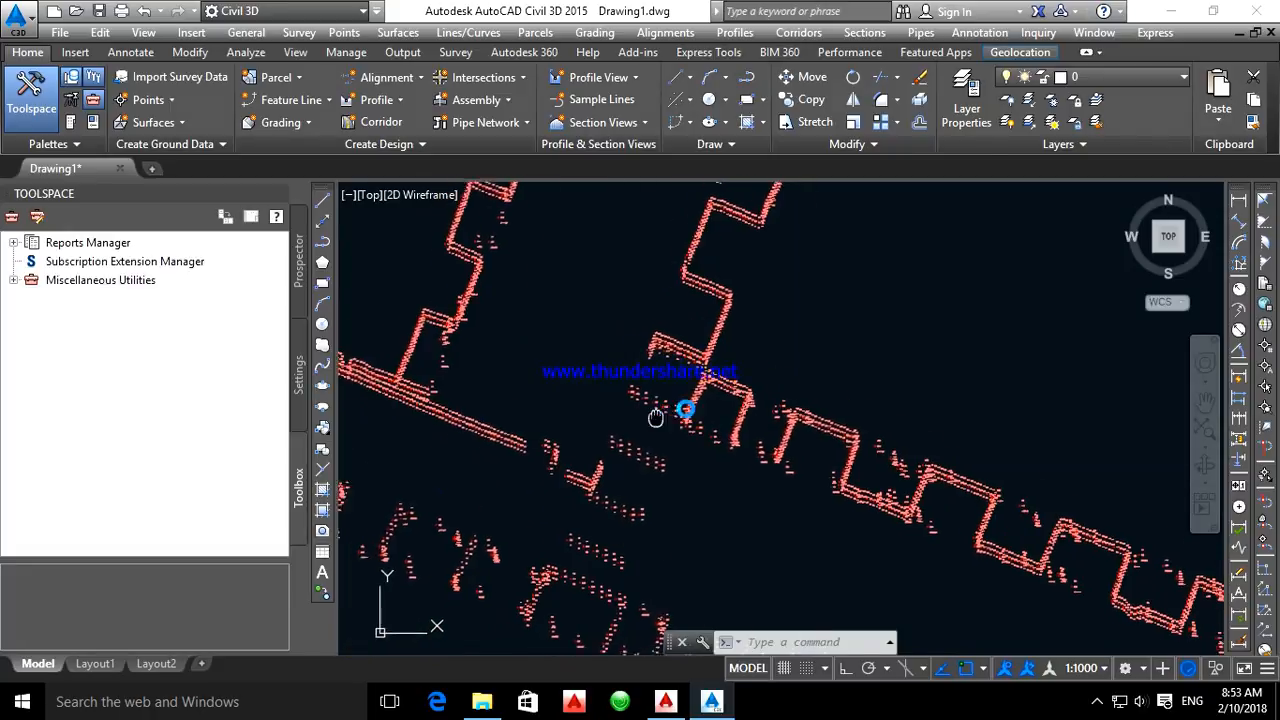
{"action": "scroll", "coordinate": [677, 429], "scroll_direction": "down", "scroll_amount": 6}
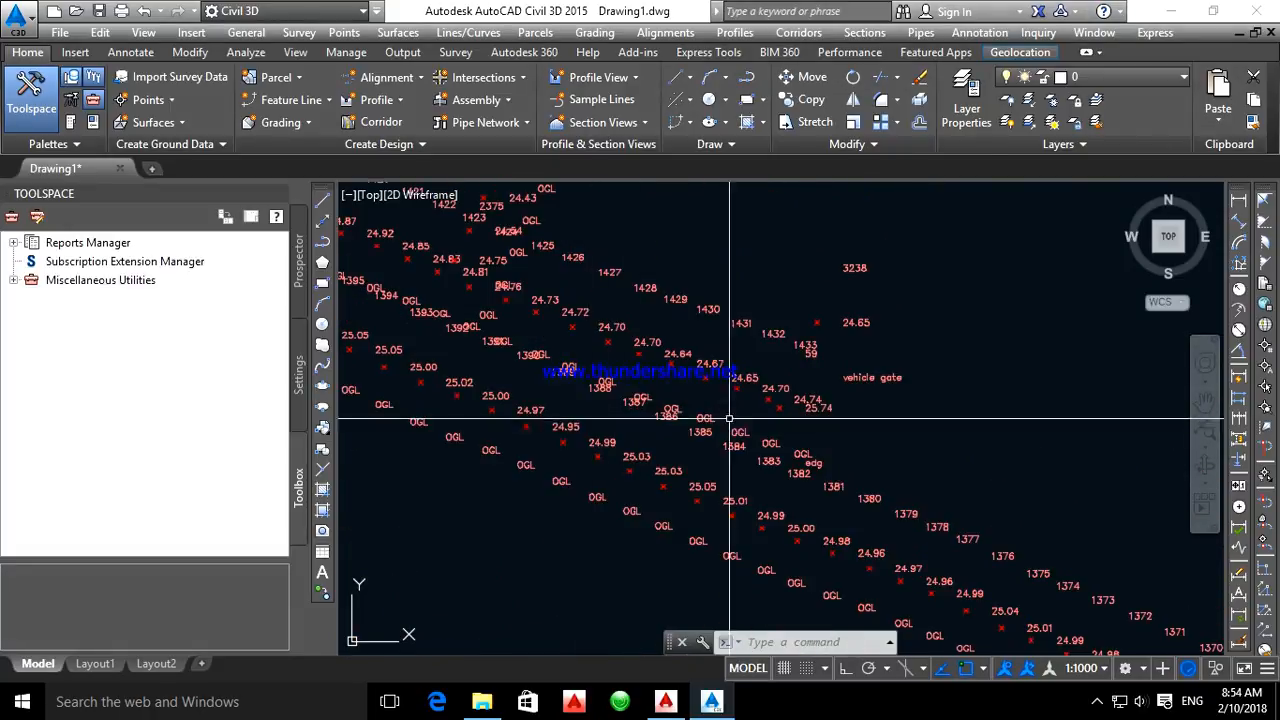
{"action": "scroll", "coordinate": [727, 424], "scroll_direction": "up", "scroll_amount": 5}
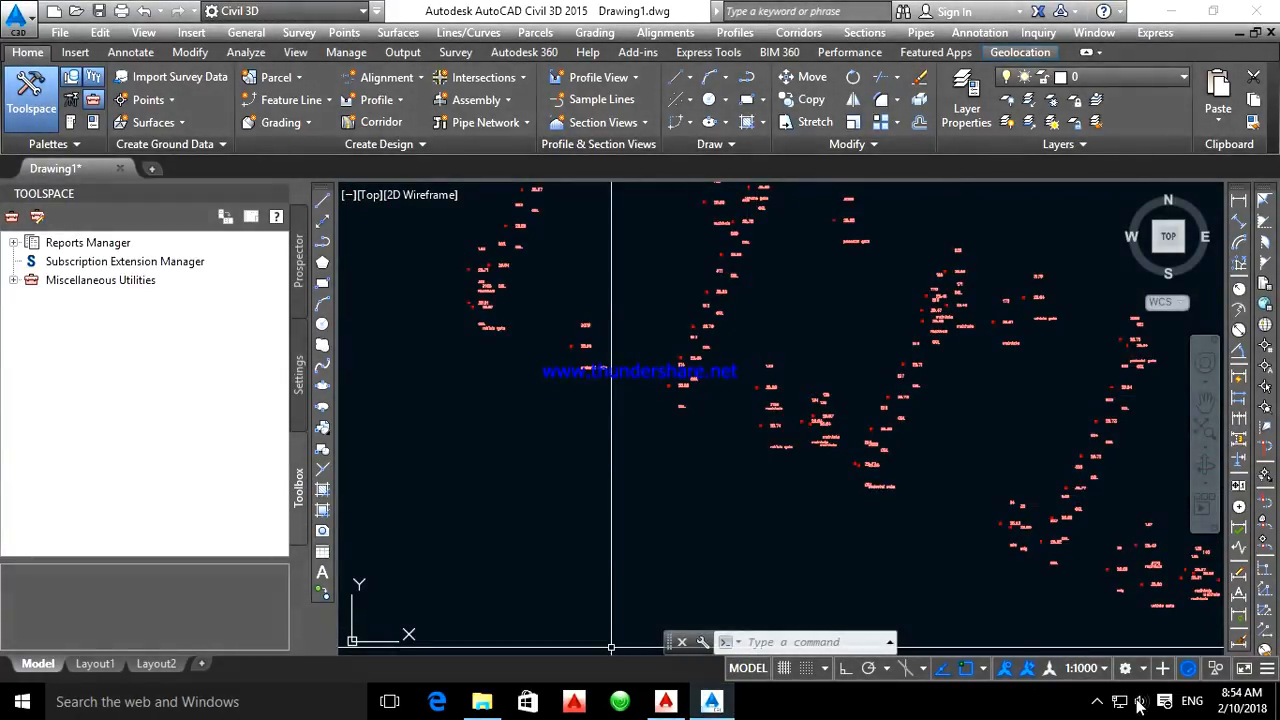
{"action": "left_click", "coordinate": [1097, 701]}
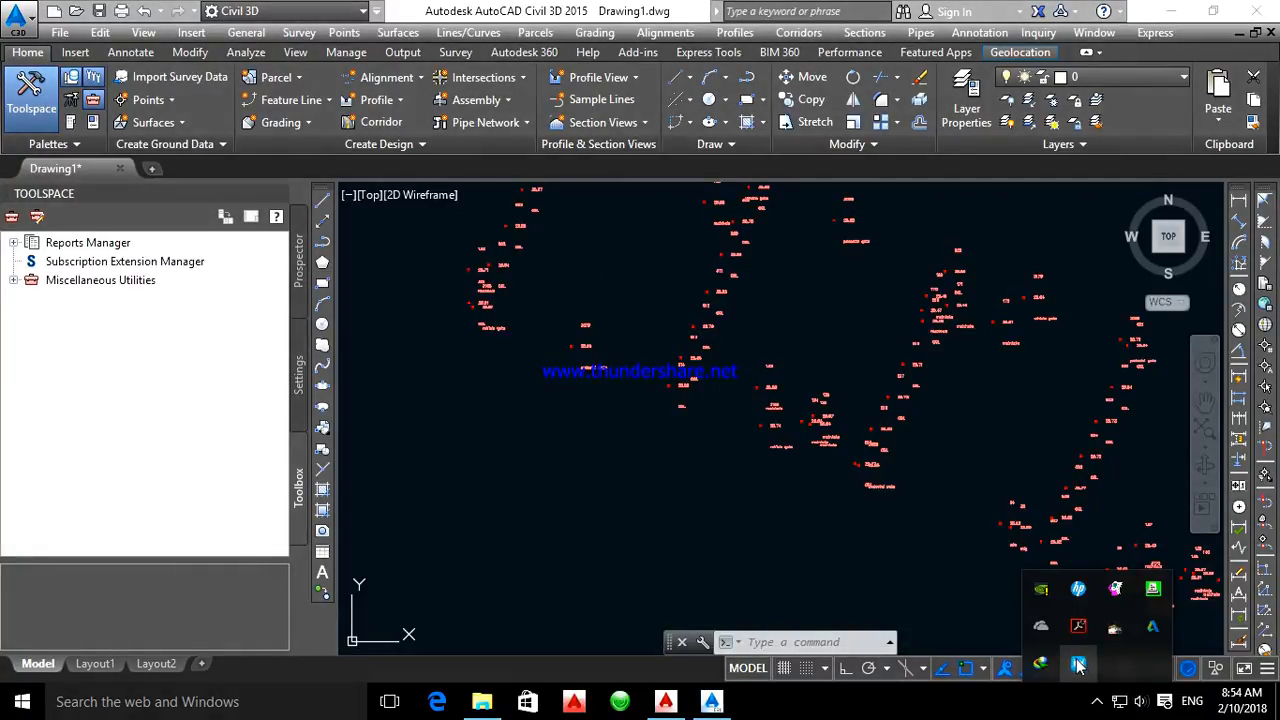
{"action": "left_click", "coordinate": [1077, 663]}
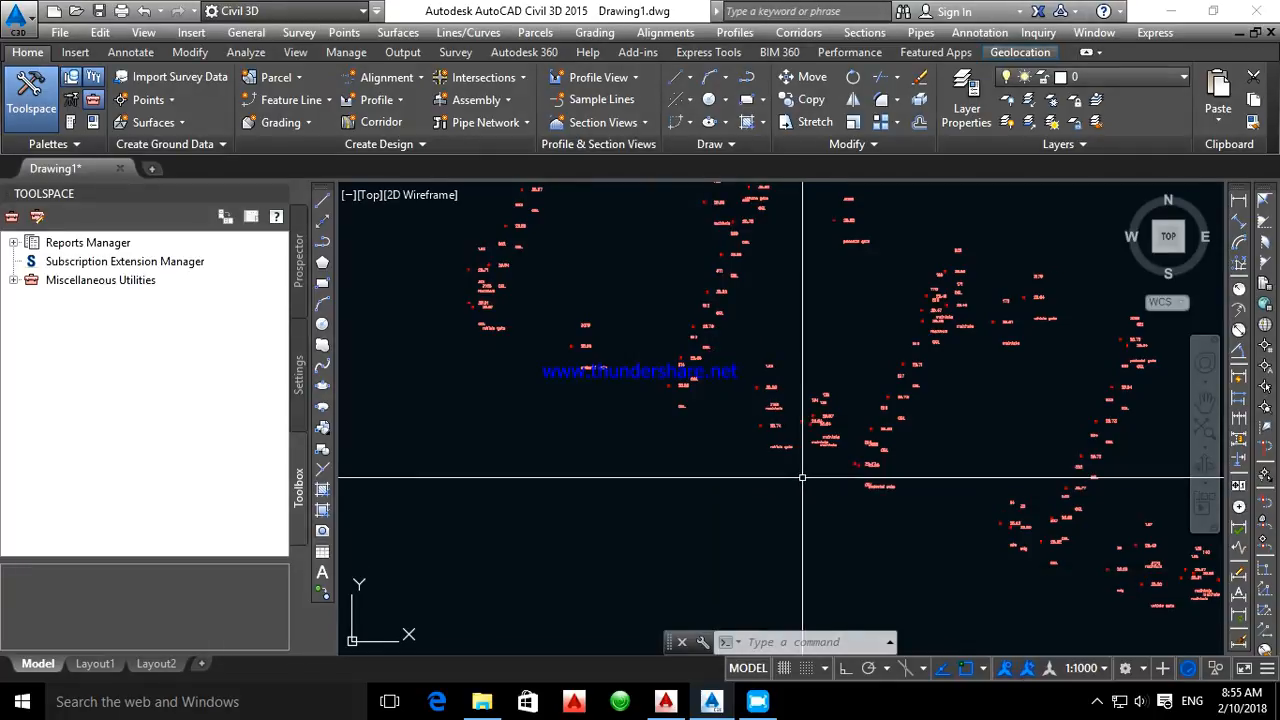
Reopen the Point#-Elevation-Description label style through the point group properties of point 133 and set the Point Description border gap to 0
{"action": "scroll", "coordinate": [771, 397], "scroll_direction": "up", "scroll_amount": 5}
{"action": "left_click", "coordinate": [740, 325]}
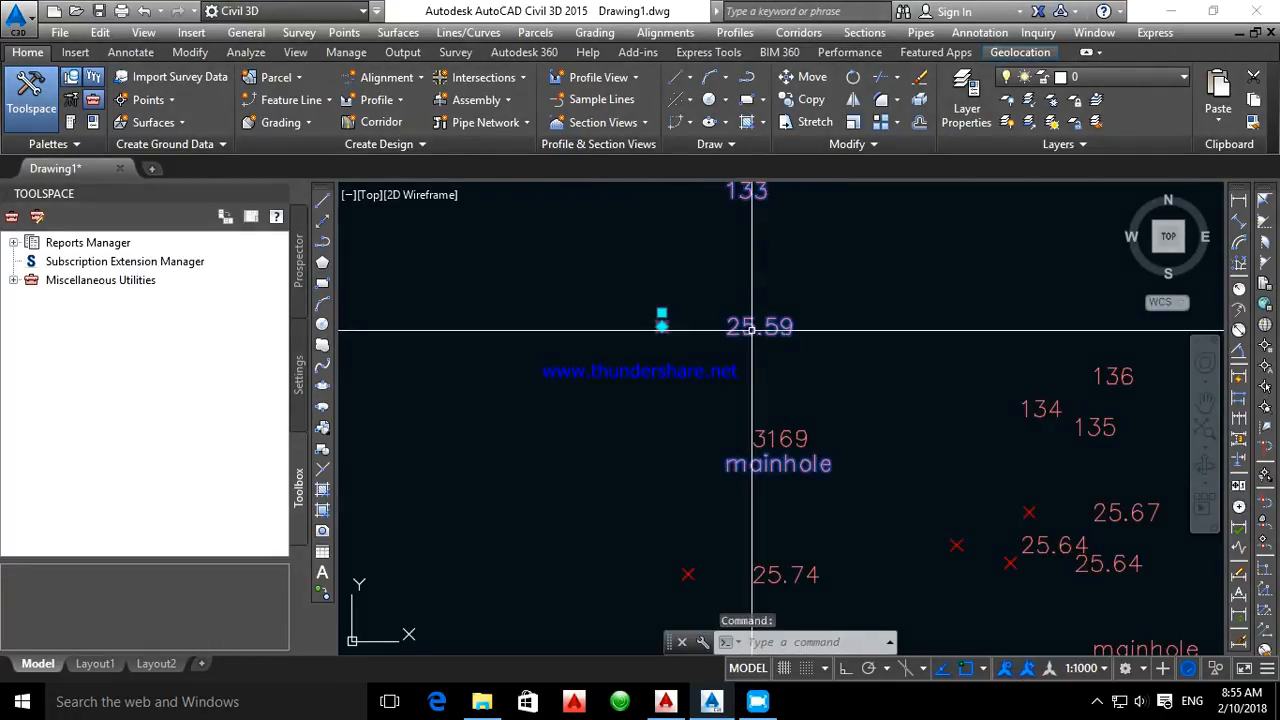
{"action": "right_click", "coordinate": [752, 340]}
{"action": "left_click", "coordinate": [882, 369]}
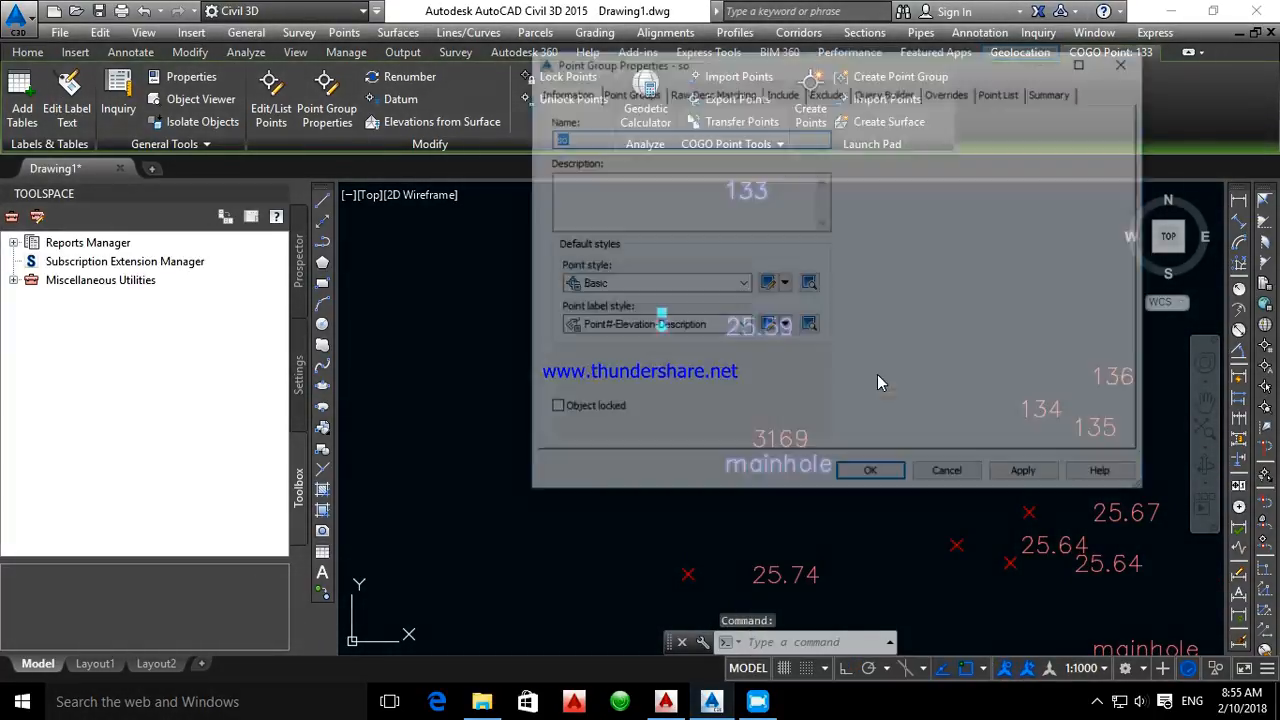
{"action": "left_click", "coordinate": [766, 327]}
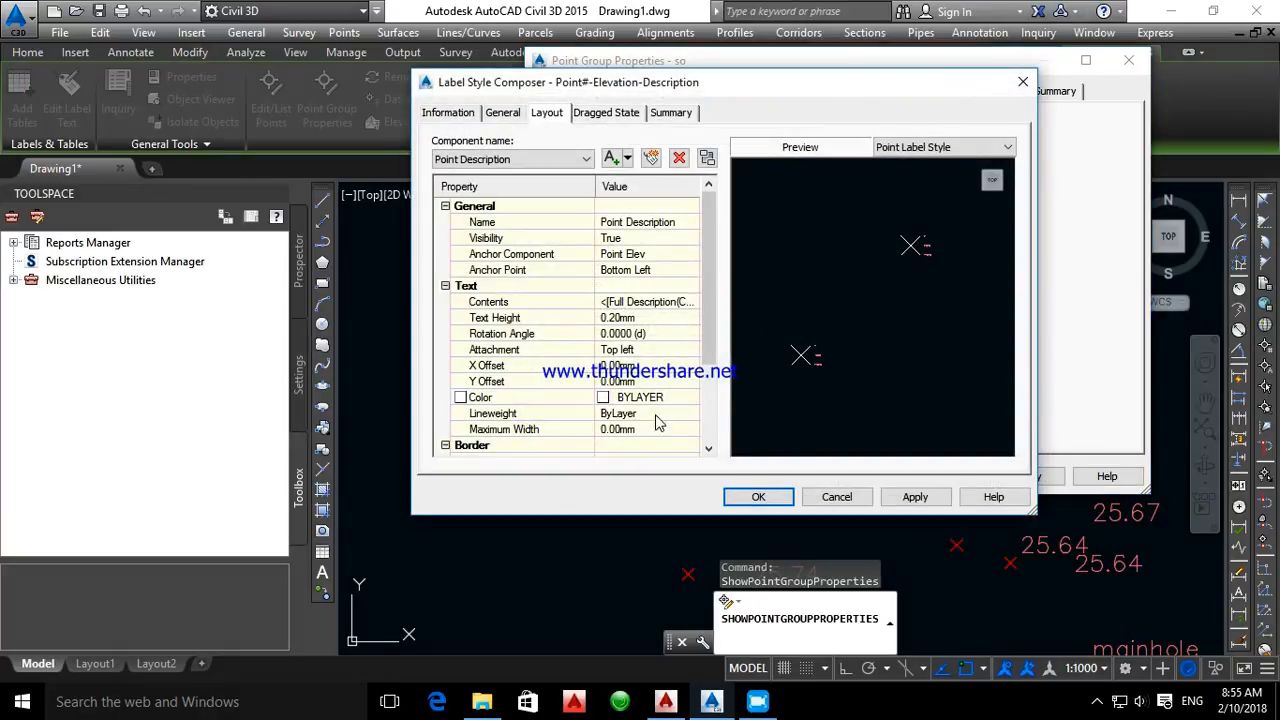
{"action": "scroll", "coordinate": [670, 385], "scroll_direction": "down", "scroll_amount": 2}
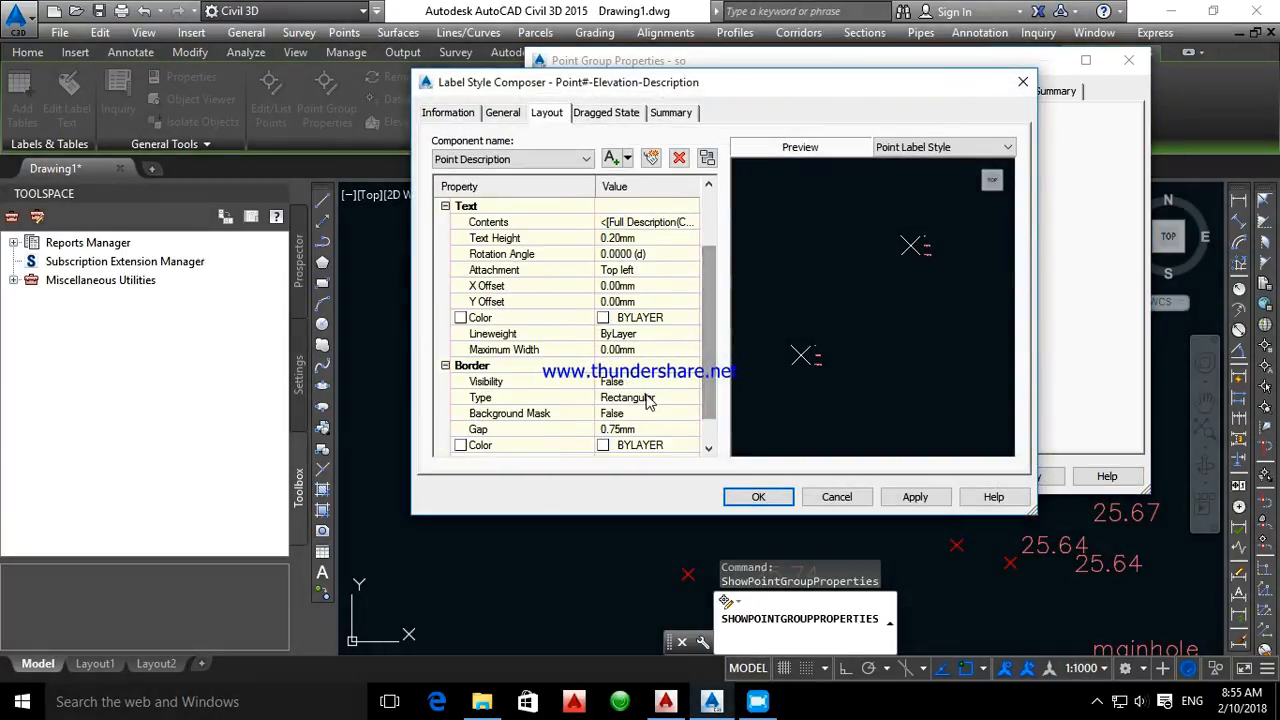
{"action": "left_click", "coordinate": [620, 430]}
{"action": "type", "text": "0"}
{"action": "left_click_drag", "start_coordinate": [702, 319], "coordinate": [707, 285]}
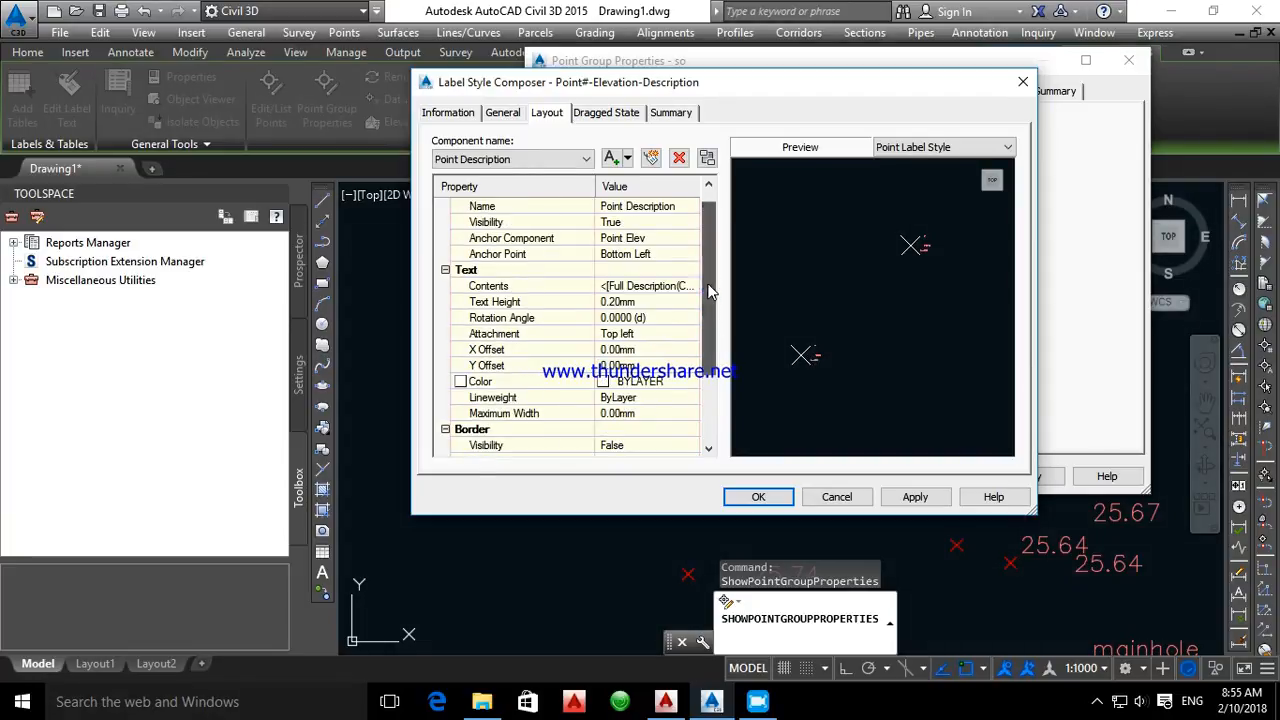
Set the Point Number border gap in the label style to match the Point Description gap of 0
{"action": "left_click", "coordinate": [528, 158]}
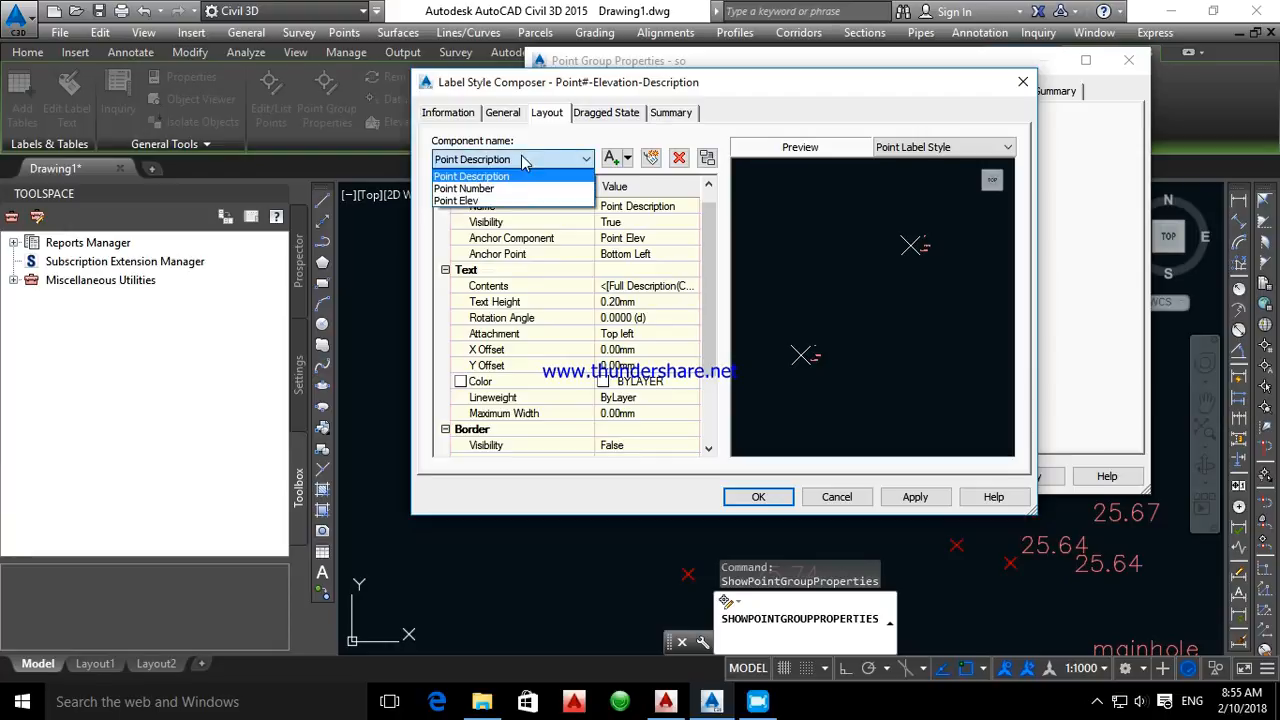
{"action": "left_click", "coordinate": [488, 190]}
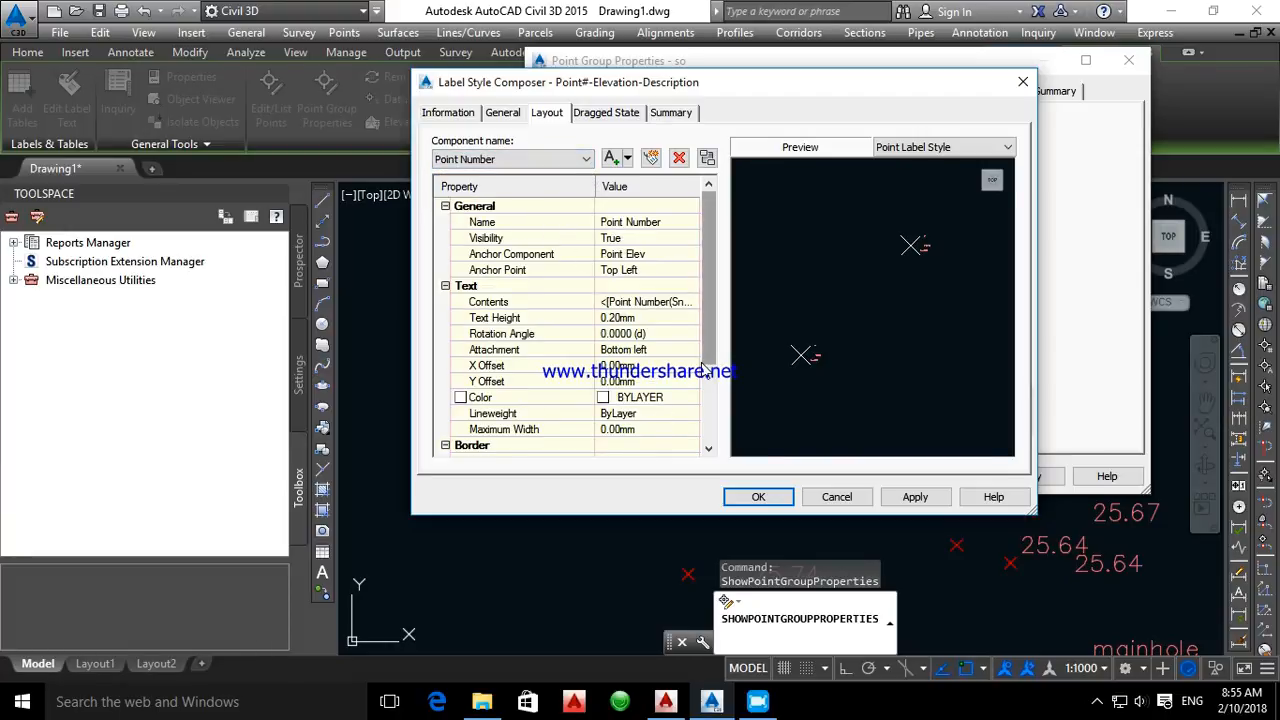
{"action": "scroll", "coordinate": [653, 426], "scroll_direction": "down", "scroll_amount": 2}
{"action": "left_click", "coordinate": [620, 397]}
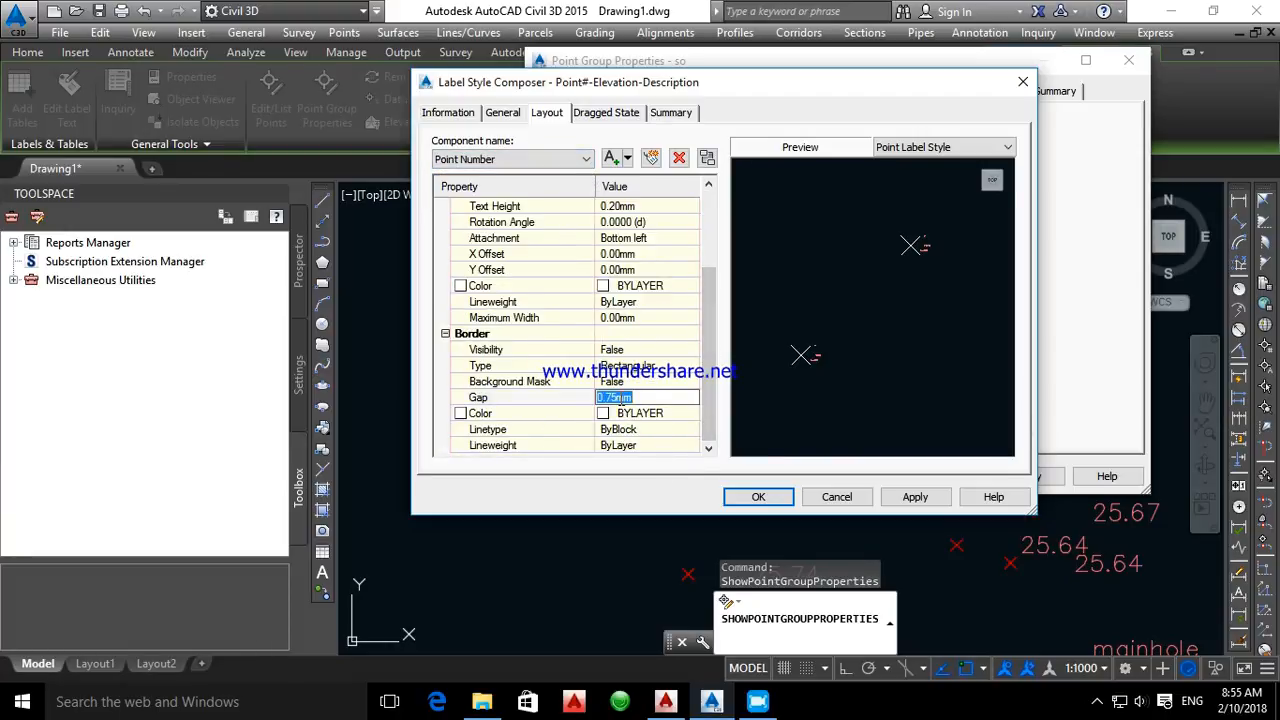
{"action": "scroll", "coordinate": [705, 350], "scroll_direction": "up", "scroll_amount": 3}
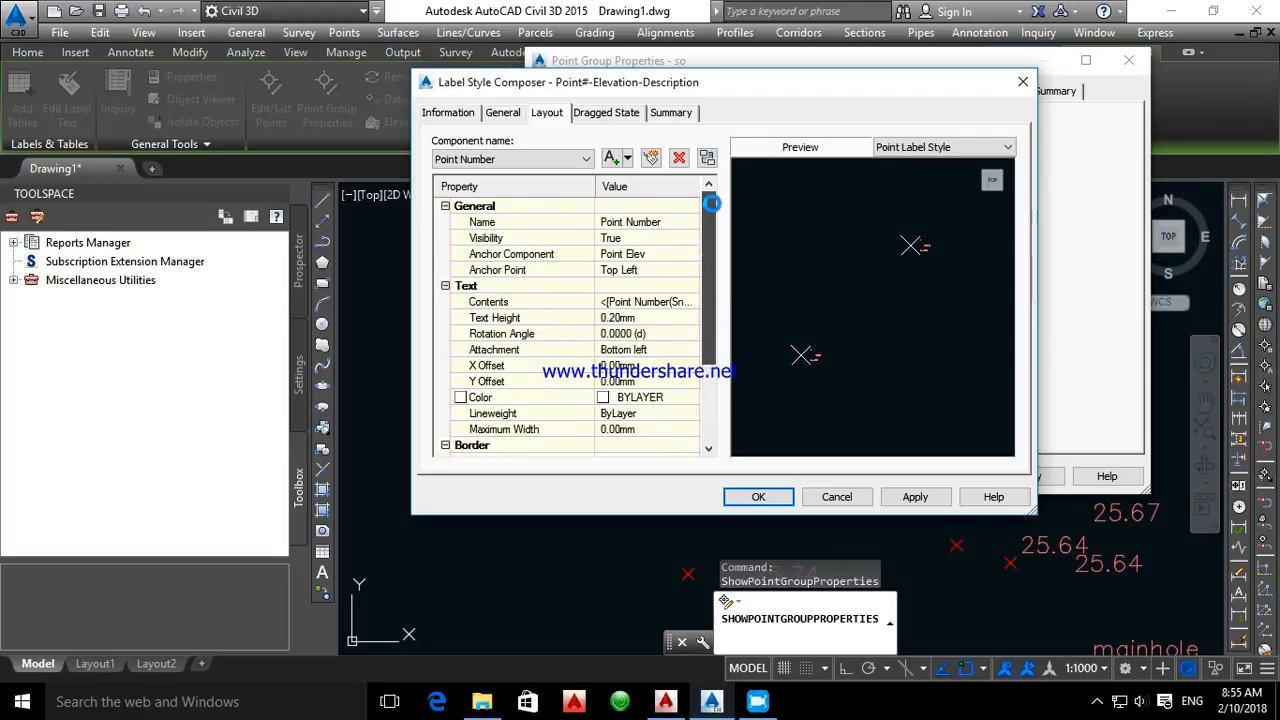
Set the Point Elev border gap to 0, then apply and accept the label style and the point group properties
{"action": "left_click", "coordinate": [500, 162]}
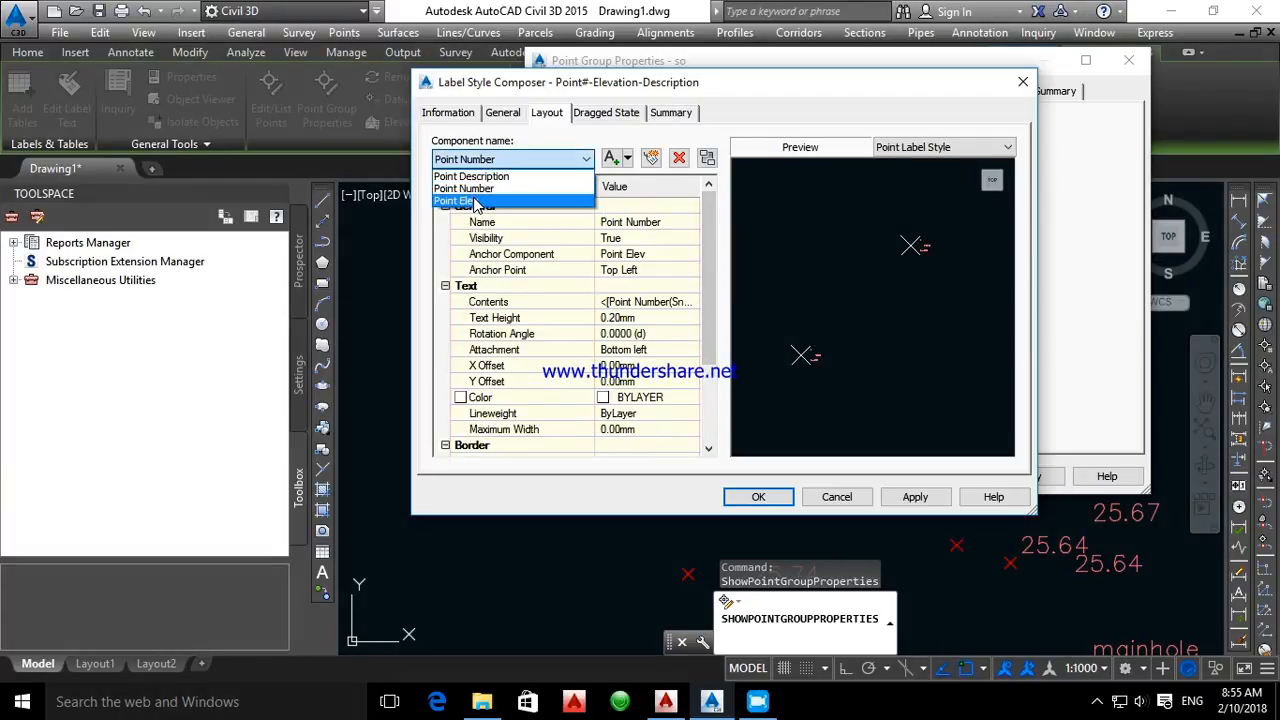
{"action": "left_click", "coordinate": [476, 202]}
{"action": "scroll", "coordinate": [640, 380], "scroll_direction": "down", "scroll_amount": 3}
{"action": "left_click", "coordinate": [620, 413]}
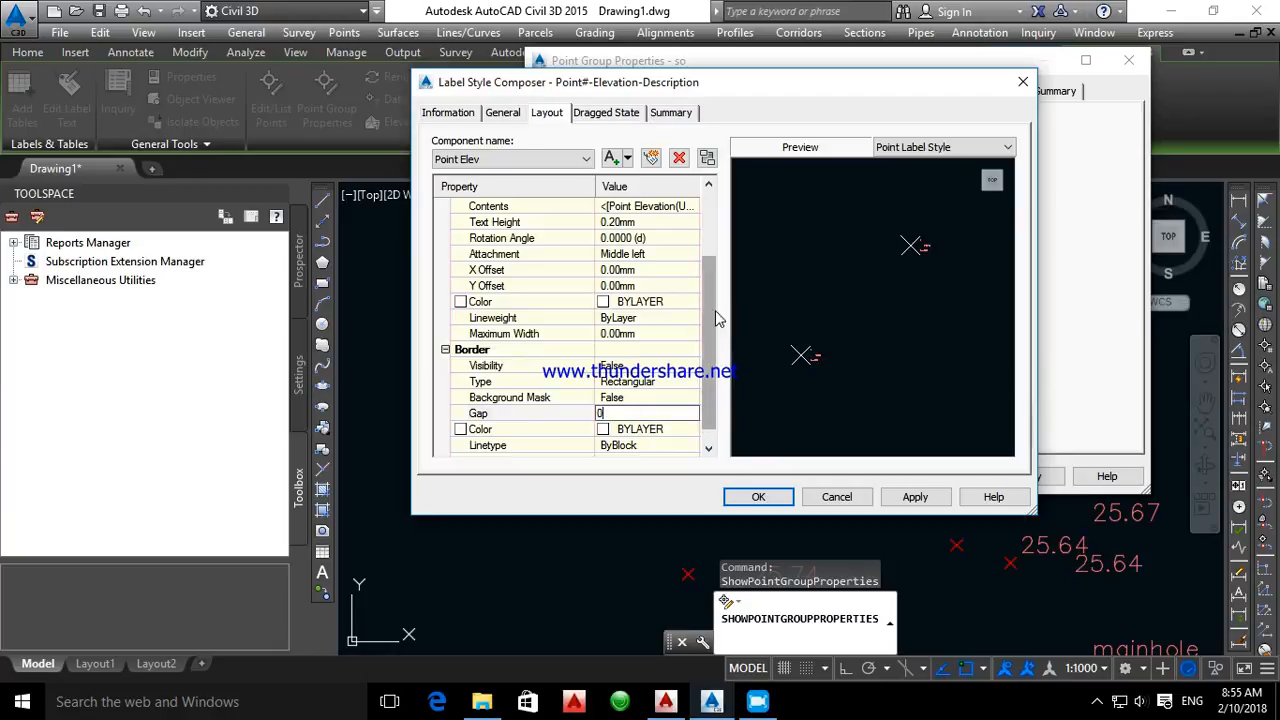
{"action": "left_click_drag", "start_coordinate": [711, 288], "coordinate": [709, 231]}
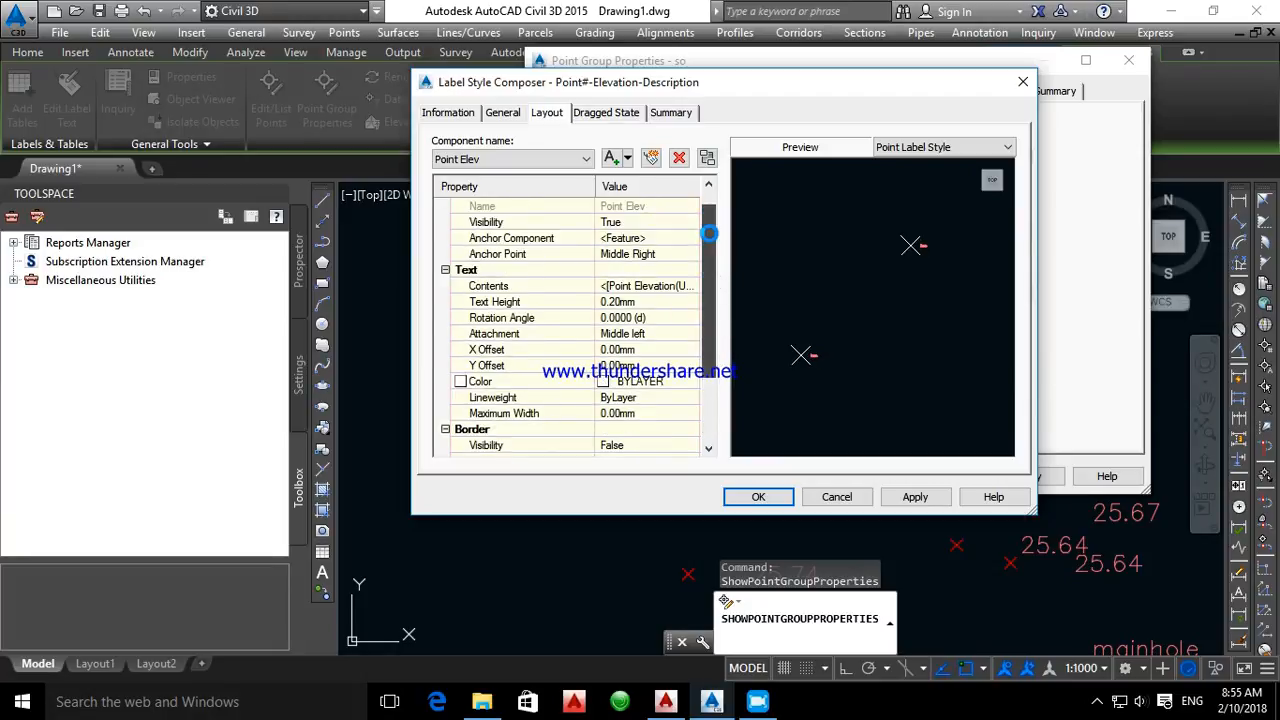
{"action": "left_click", "coordinate": [915, 497]}
{"action": "left_click", "coordinate": [757, 497]}
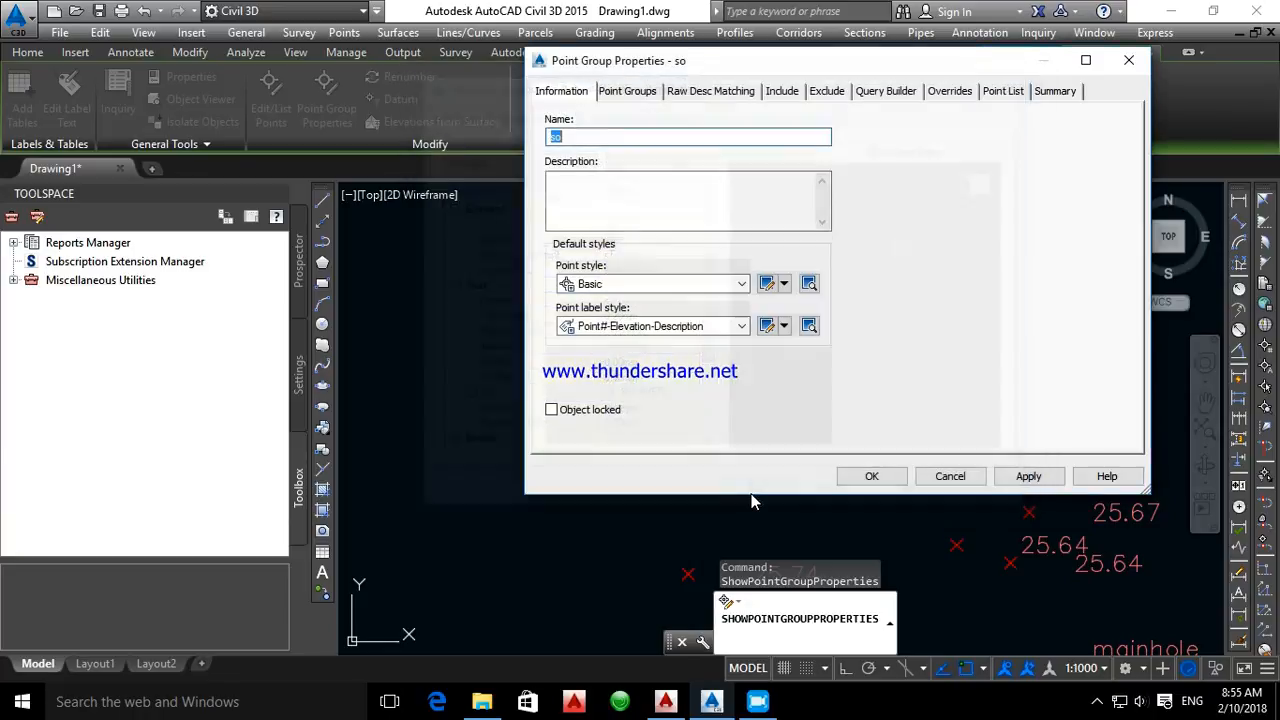
{"action": "left_click", "coordinate": [1028, 476]}
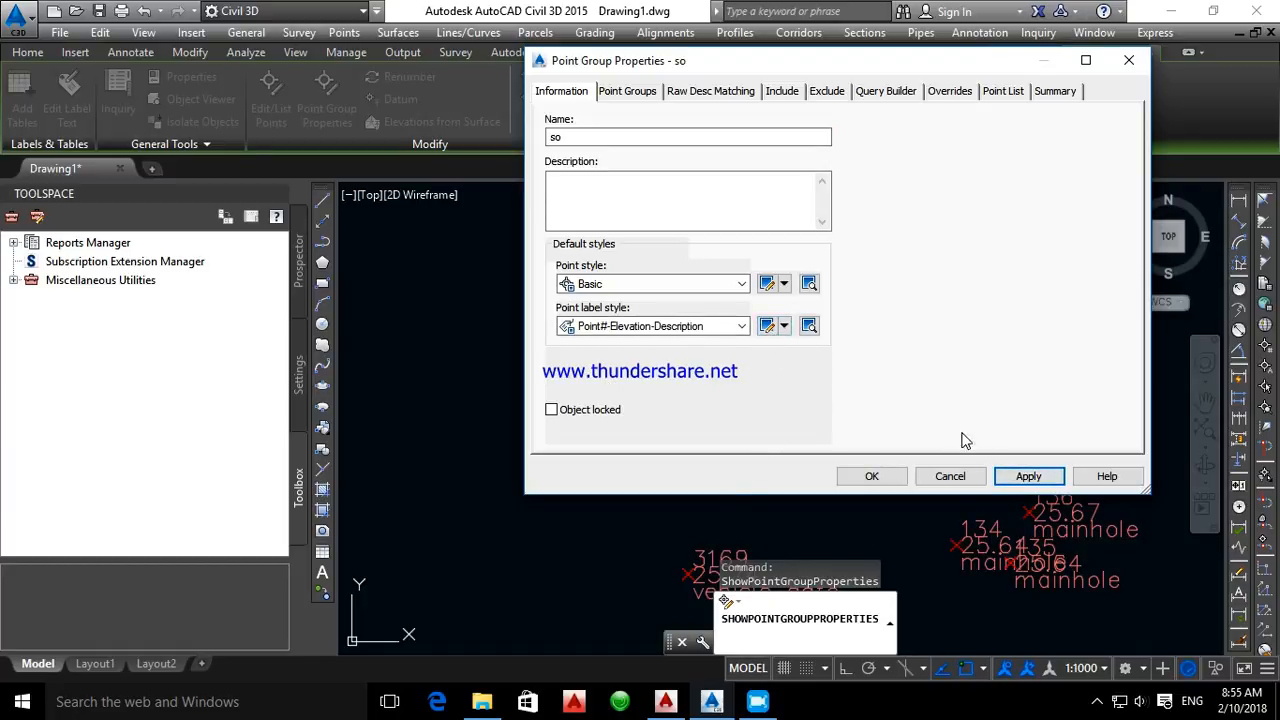
{"action": "left_click", "coordinate": [885, 481]}
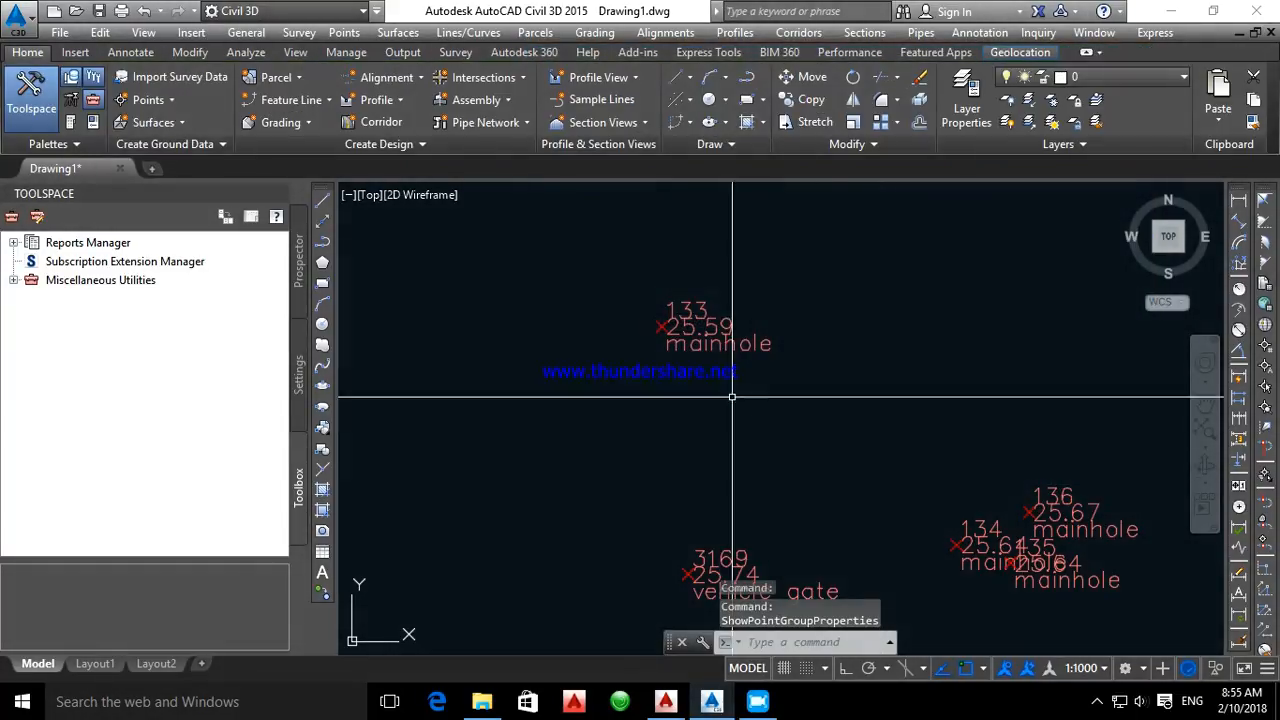
Inspect the spacing of the number, elevation and description labels on point 133, point 511 and the surrounding survey points
{"action": "scroll", "coordinate": [694, 363], "scroll_direction": "up", "scroll_amount": 5}
{"action": "scroll", "coordinate": [763, 346], "scroll_direction": "down", "scroll_amount": 9}
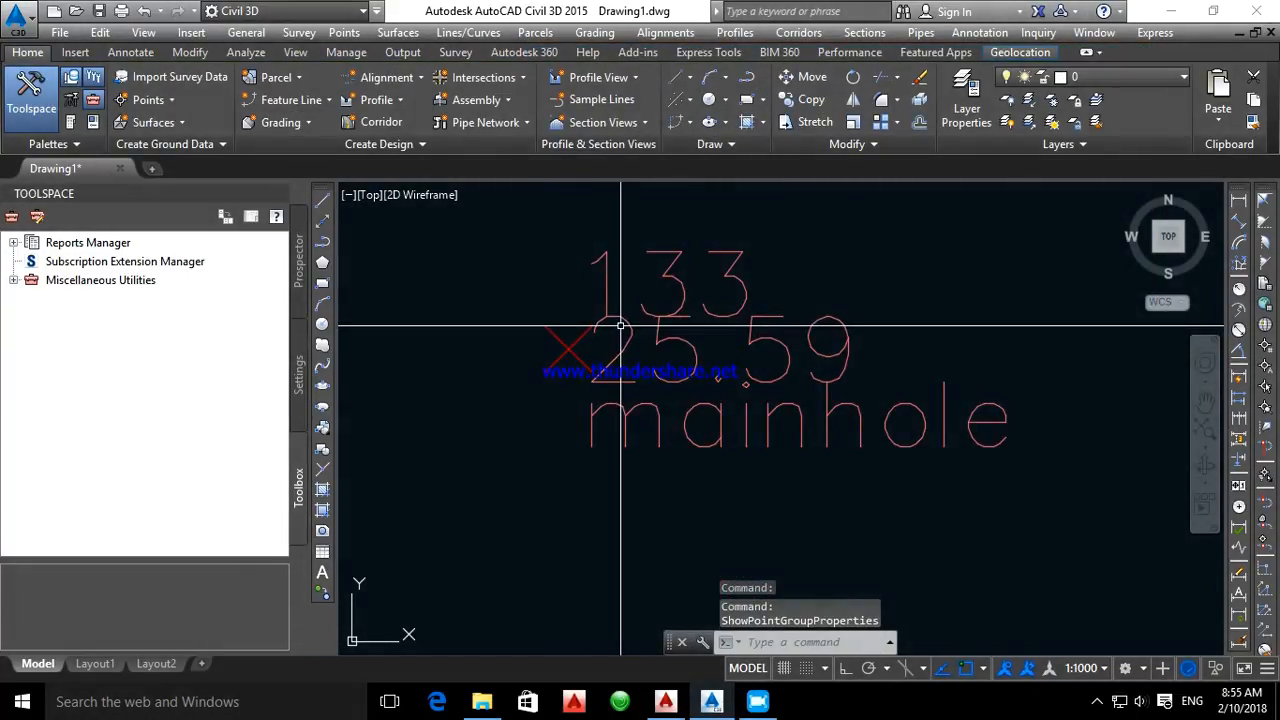
{"action": "scroll", "coordinate": [763, 346], "scroll_direction": "down", "scroll_amount": 3}
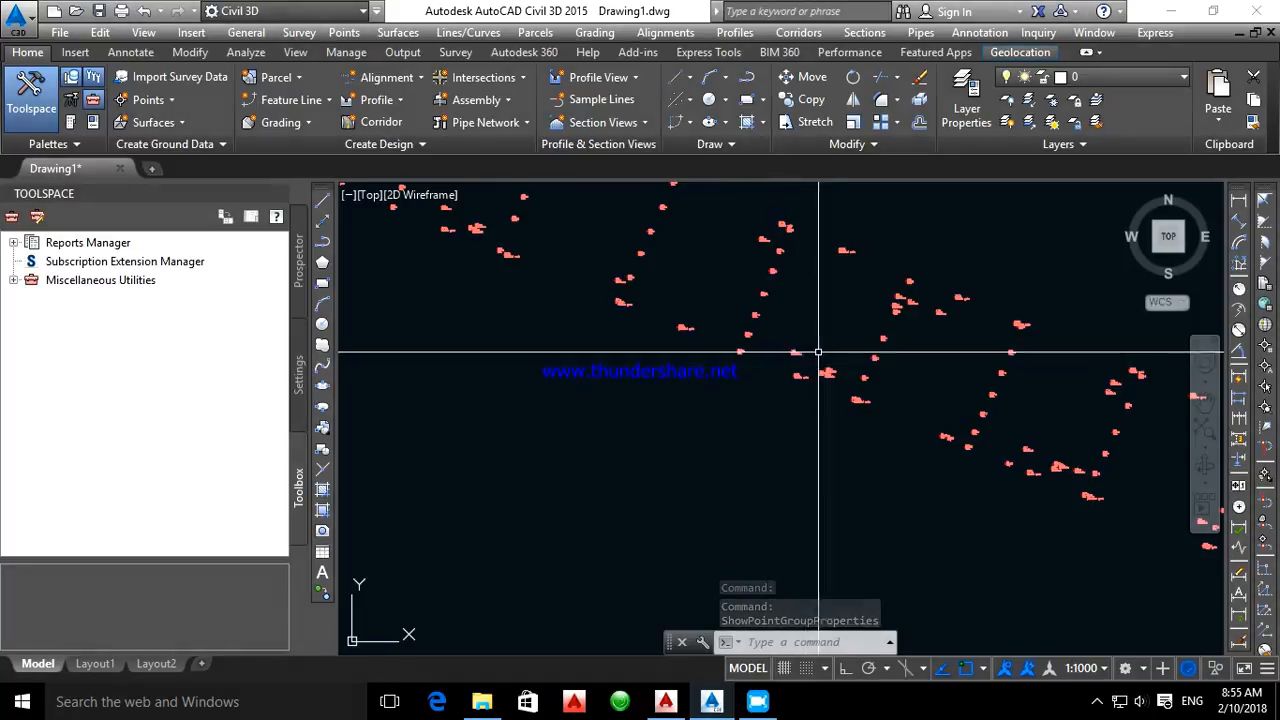
{"action": "scroll", "coordinate": [790, 255], "scroll_direction": "up", "scroll_amount": 10}
{"action": "scroll", "coordinate": [771, 263], "scroll_direction": "down", "scroll_amount": 6}
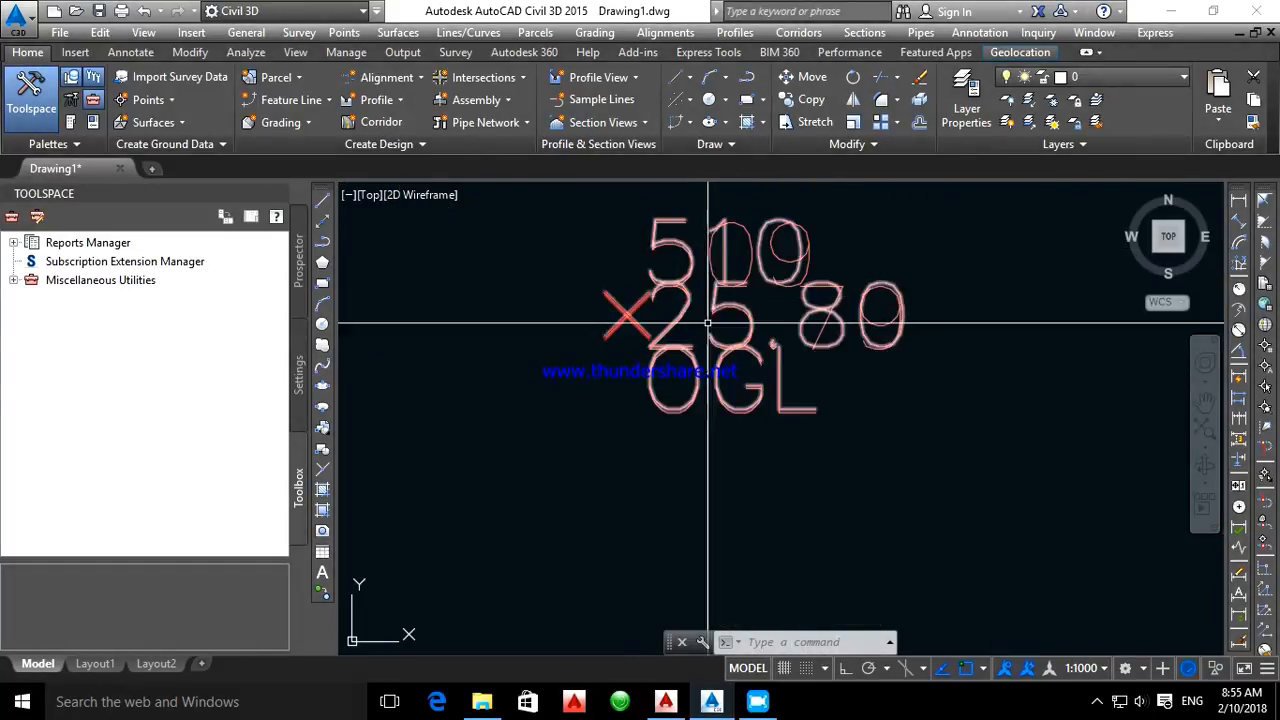
{"action": "scroll", "coordinate": [706, 468], "scroll_direction": "up", "scroll_amount": 8}
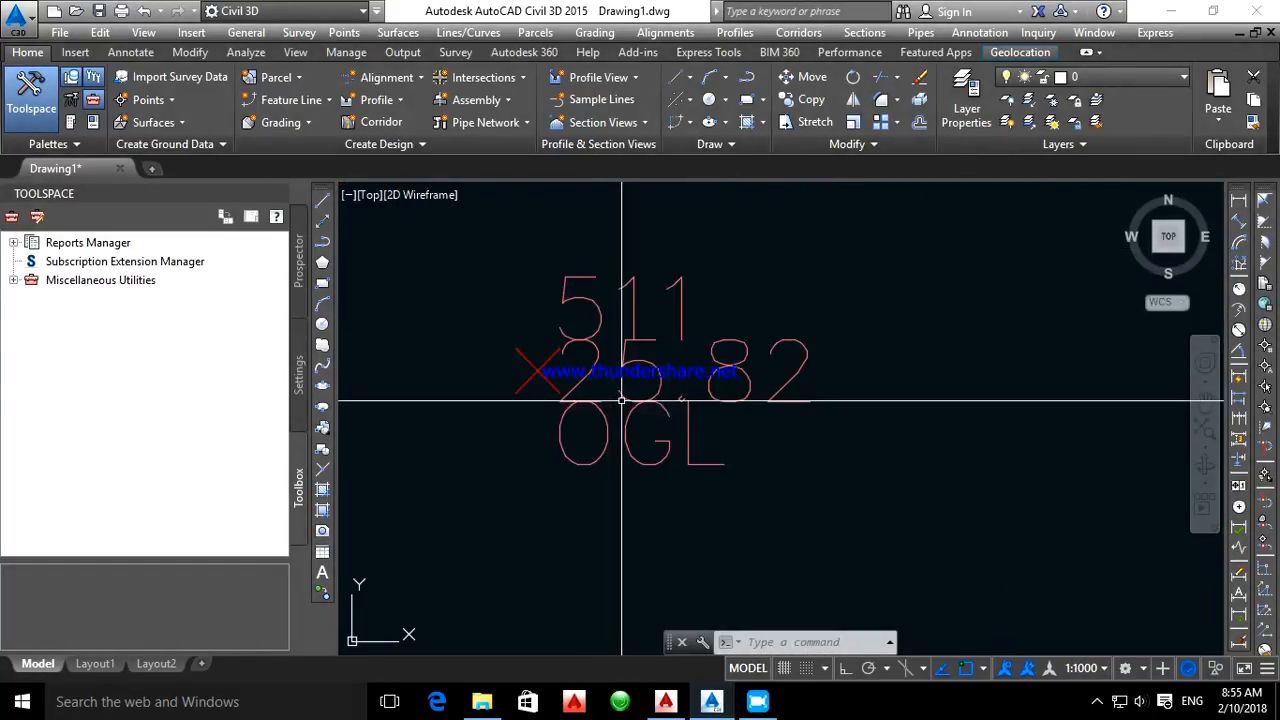
{"action": "mouse_move", "coordinate": [622, 398]}
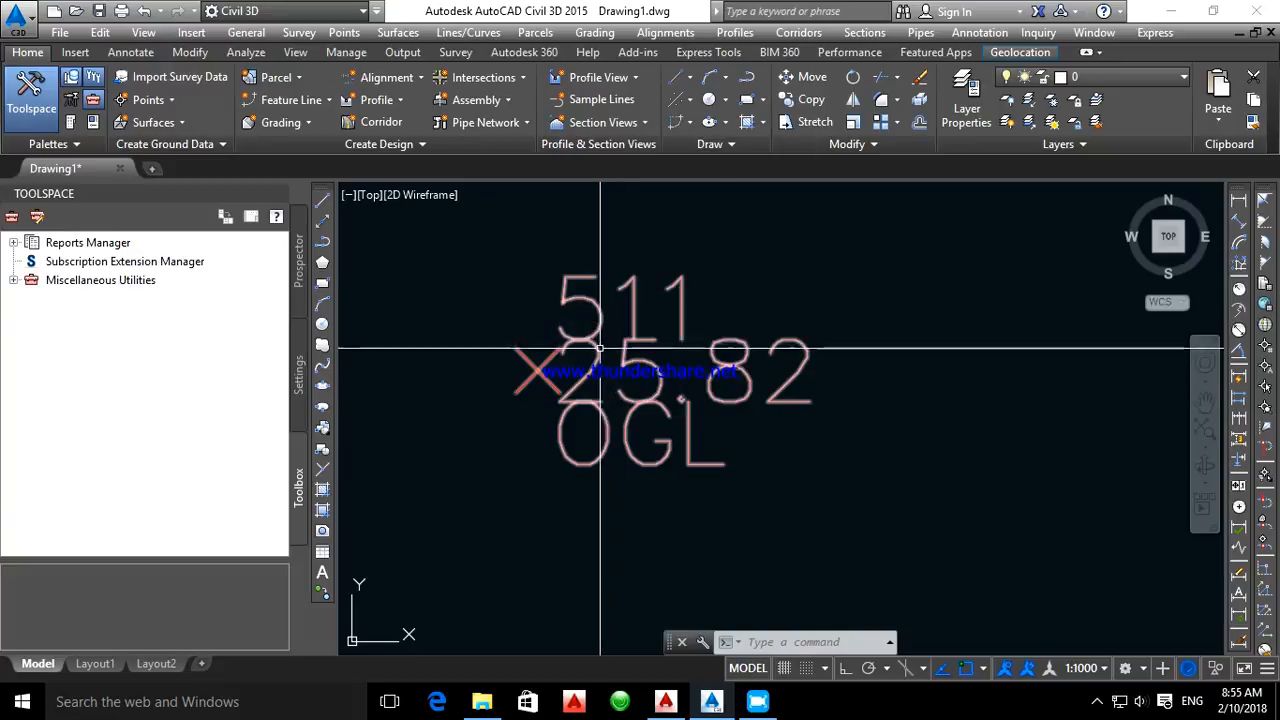
{"action": "left_click", "coordinate": [604, 415]}
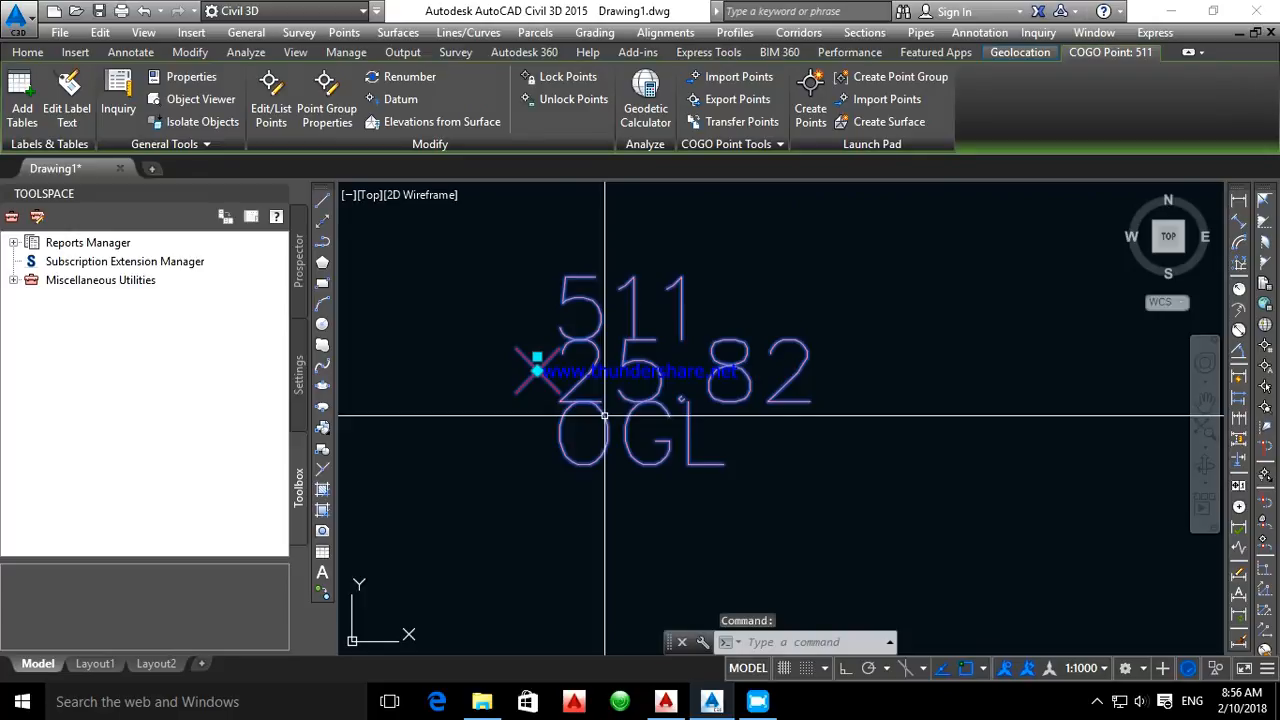
{"action": "key", "text": "Escape"}
{"action": "scroll", "coordinate": [647, 341], "scroll_direction": "down", "scroll_amount": 6}
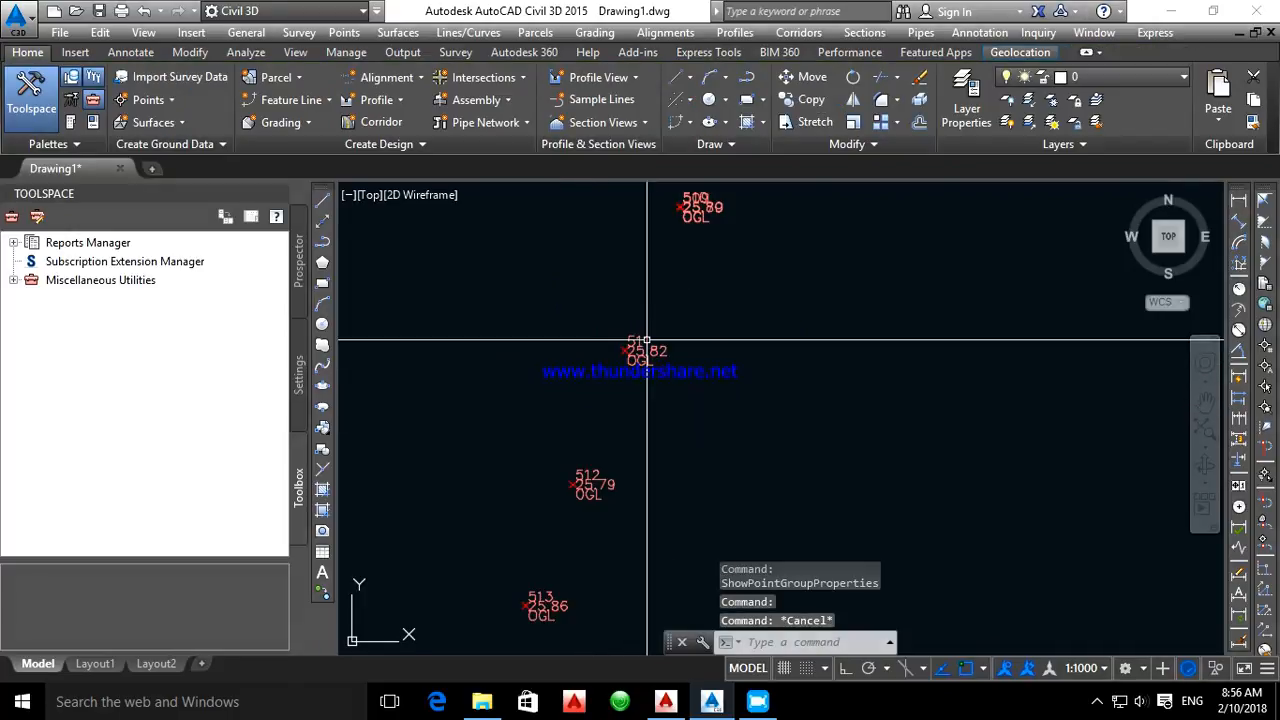
{"action": "mouse_move", "coordinate": [563, 371]}
{"action": "middle_mouse_down"}
{"action": "mouse_move", "coordinate": [709, 306]}
{"action": "mouse_move", "coordinate": [675, 365]}
{"action": "middle_mouse_up"}
{"action": "scroll", "coordinate": [626, 333], "scroll_direction": "down", "scroll_amount": 5}
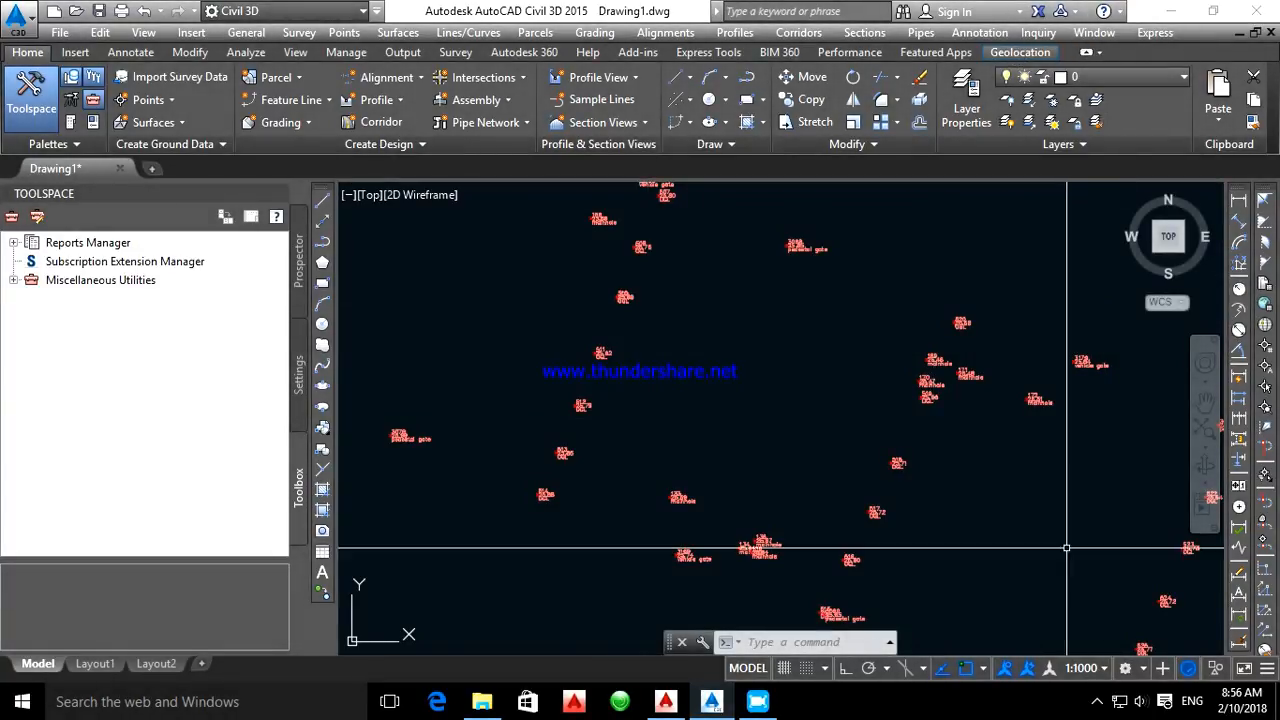
{"action": "left_click", "coordinate": [1097, 701]}
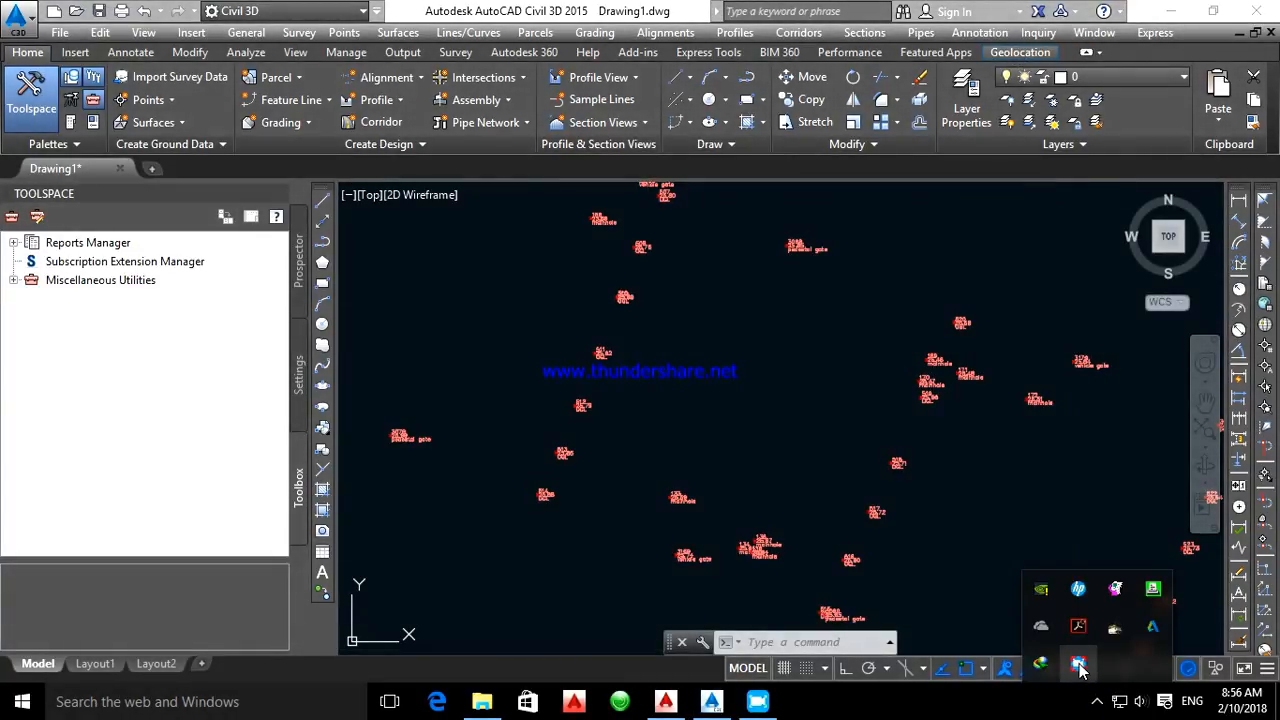